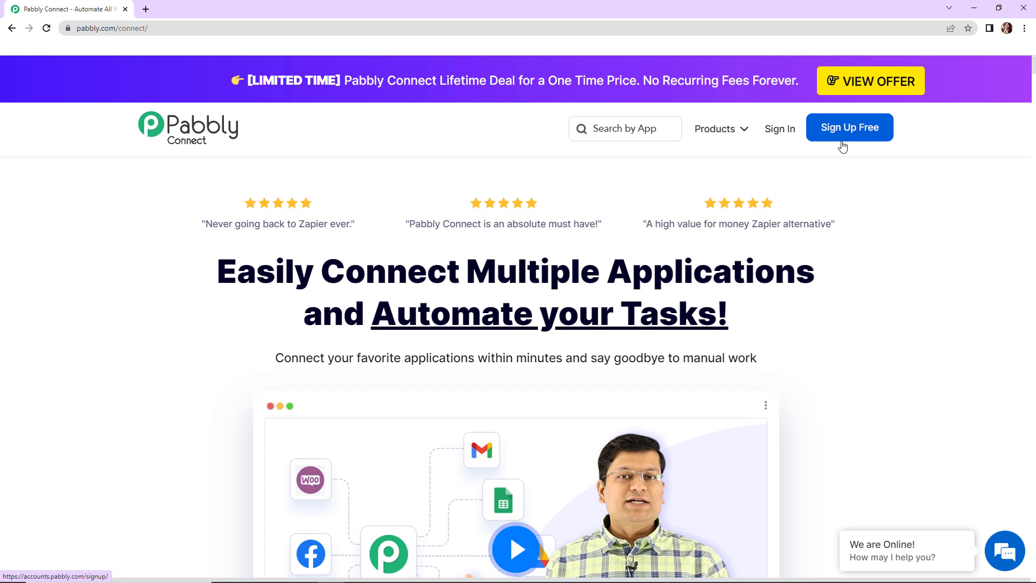
Open Pabbly Connect from the Pabbly account's apps and start creating a new workflow
click(782, 131)
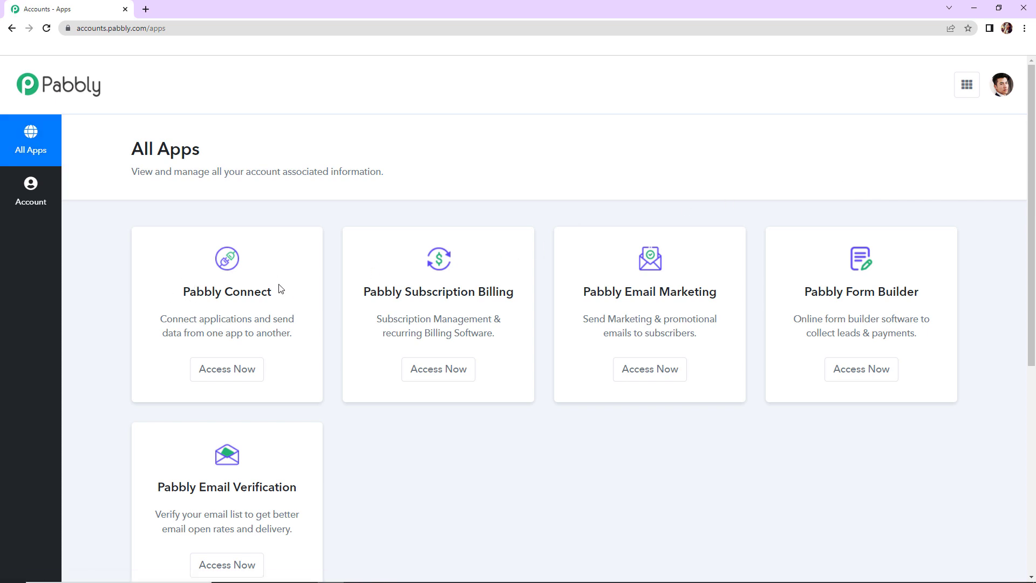
click(229, 370)
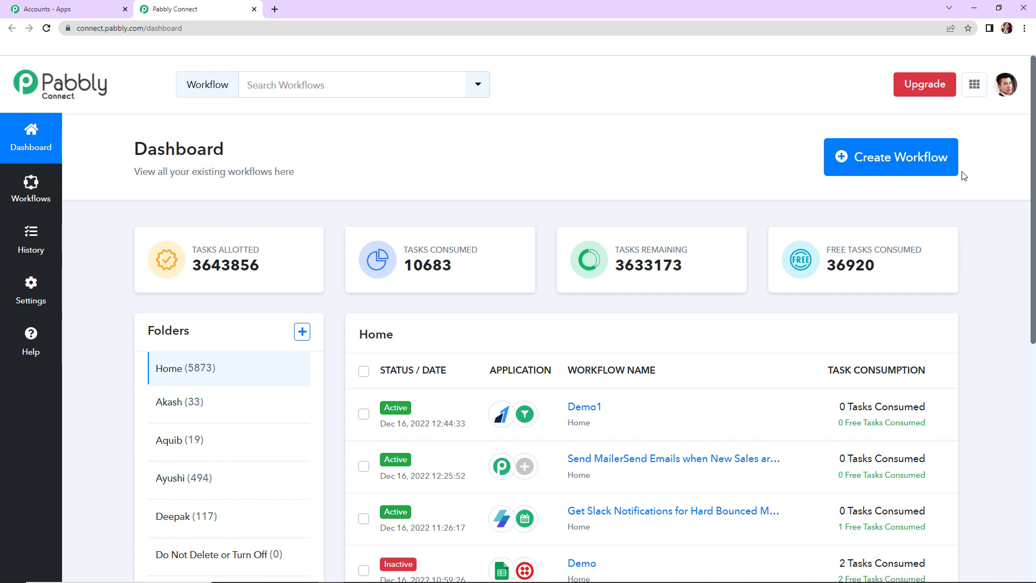
click(912, 168)
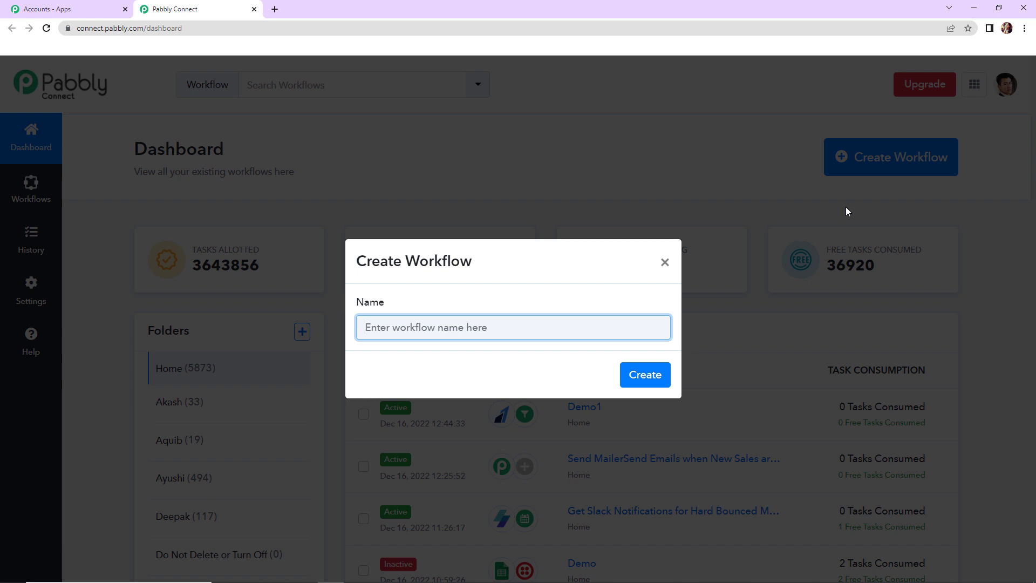
Name the workflow 'Create a Crowdfunding Workflow with Pabbly Connect' and create it
text(Create a Crowdfunding Workflow with Pabbly Connect)
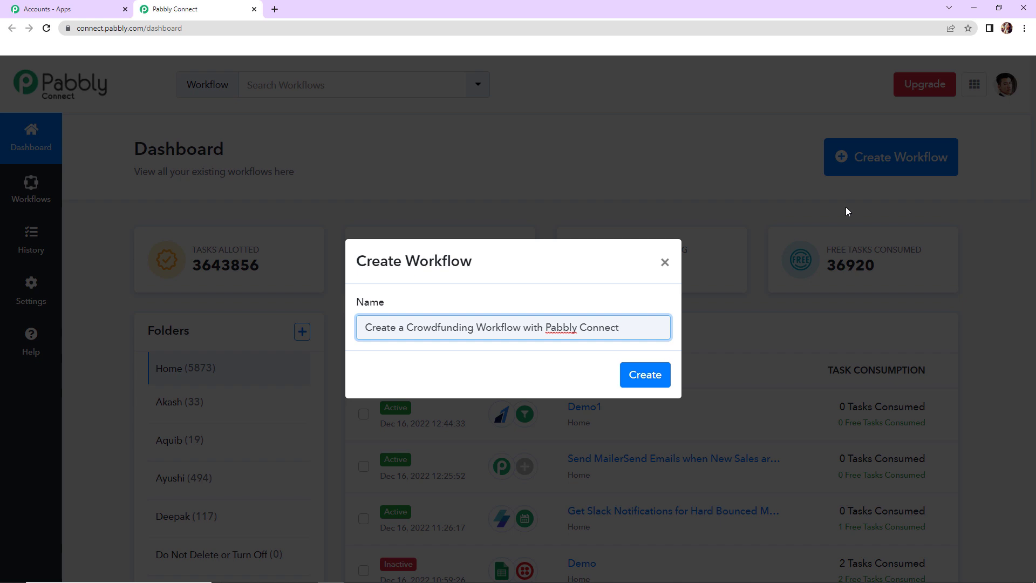
click(648, 382)
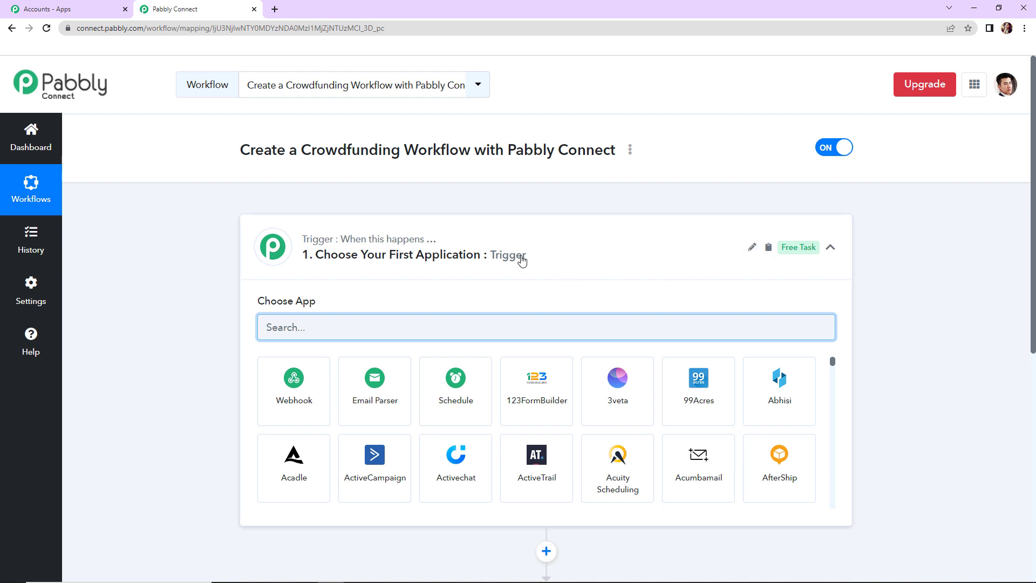
Set the trigger to Razorpay's Payment Captured event to generate the webhook URL
scroll(532, 313, down, 1)
scroll(513, 374, down, 4)
scroll(513, 382, up, 2)
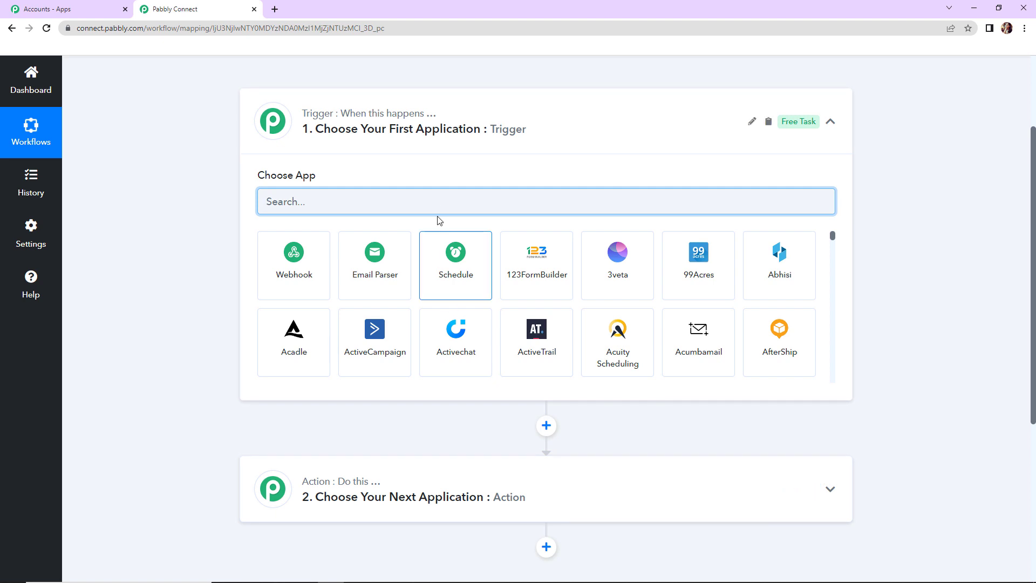
text(razor)
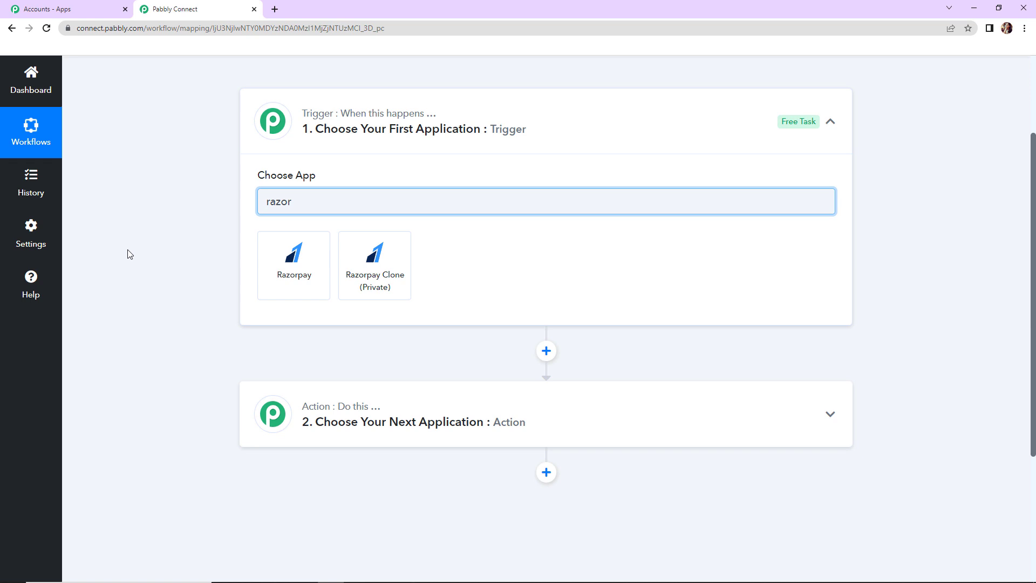
click(294, 264)
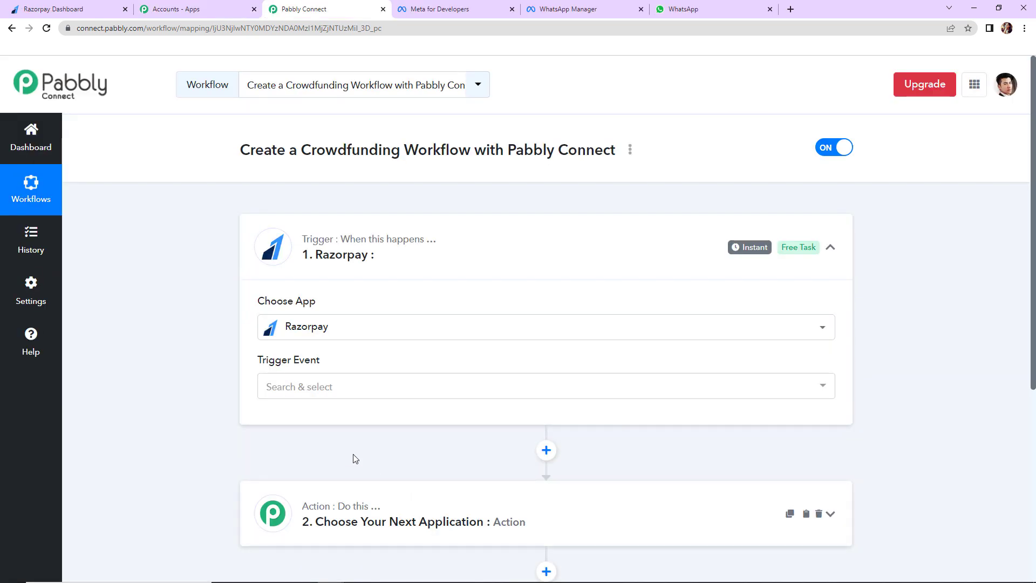
click(312, 387)
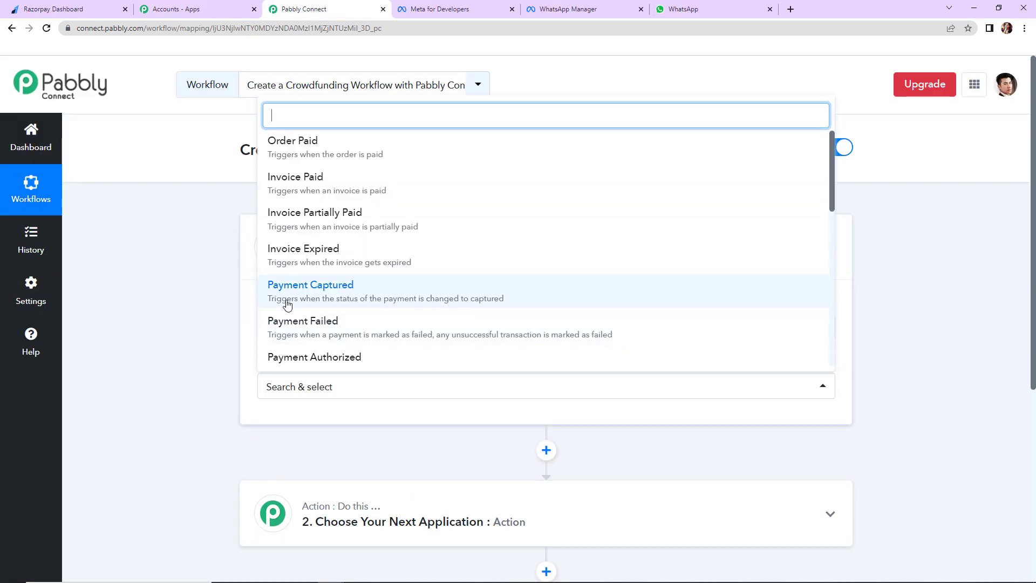
click(289, 296)
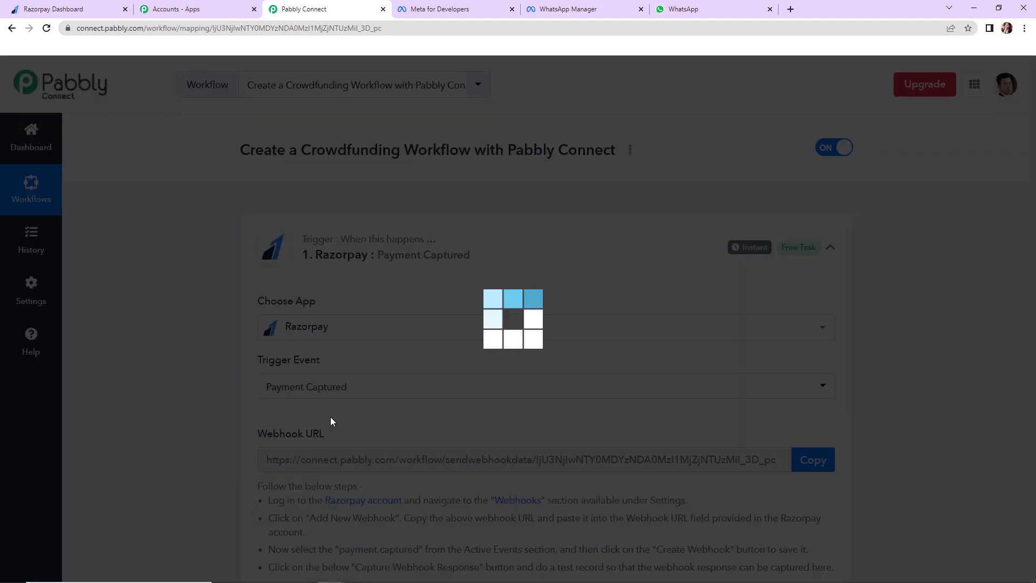
scroll(537, 426, down, 2)
scroll(536, 426, down, 2)
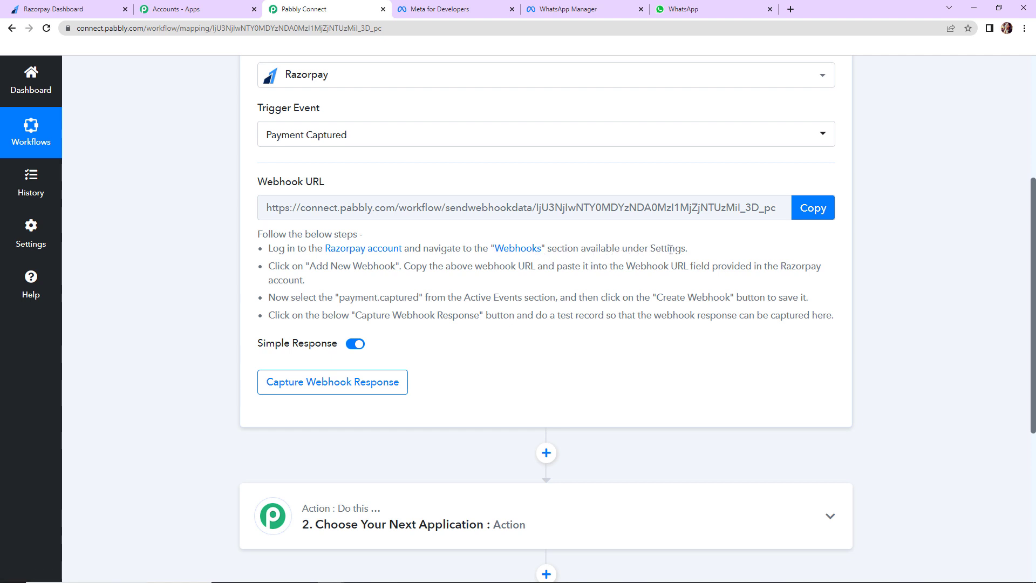
click(69, 10)
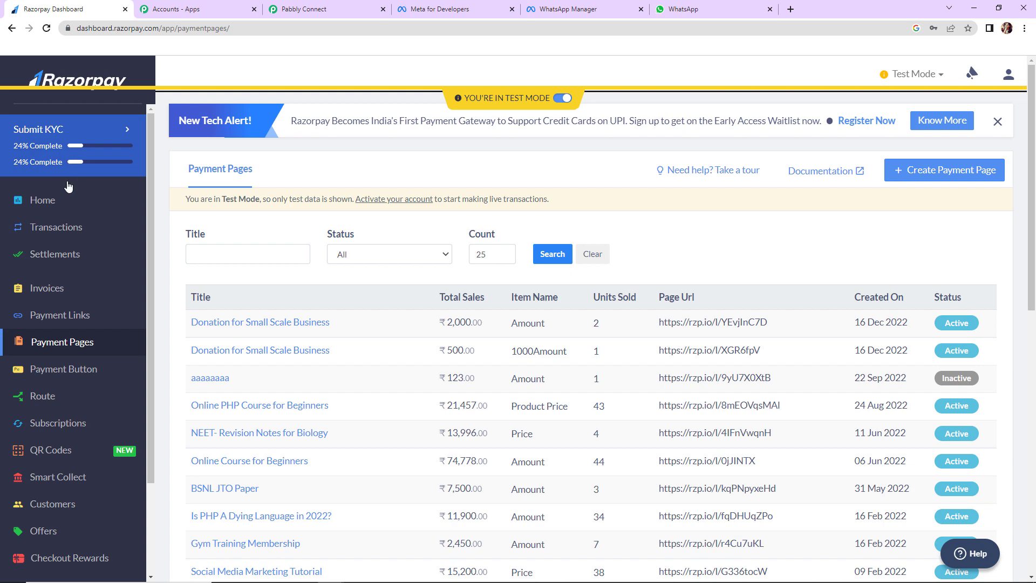
In Razorpay Settings, go to Webhooks and start adding a new webhook
scroll(80, 406, down, 1)
scroll(83, 461, down, 5)
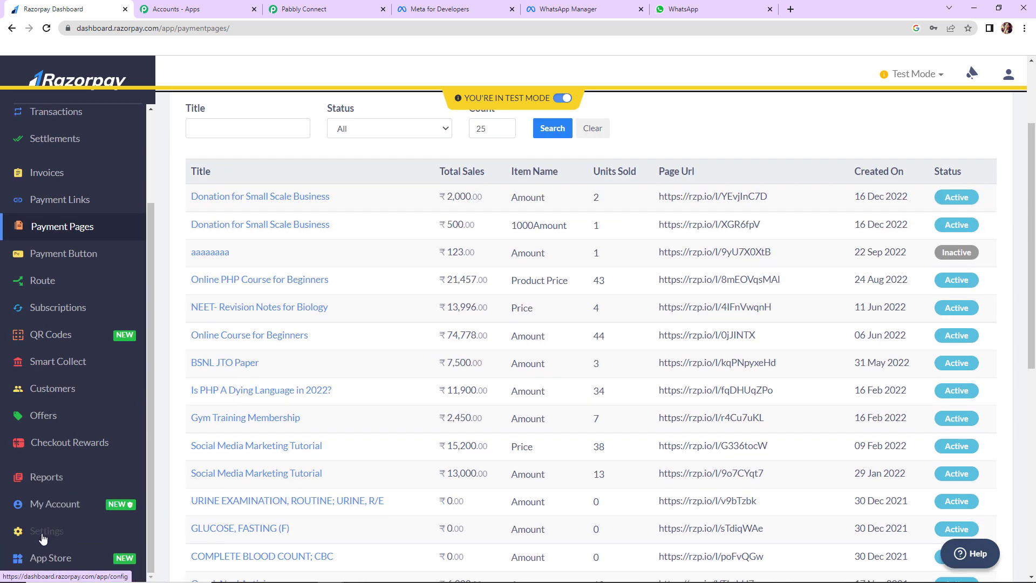
click(66, 537)
scroll(191, 440, up, 3)
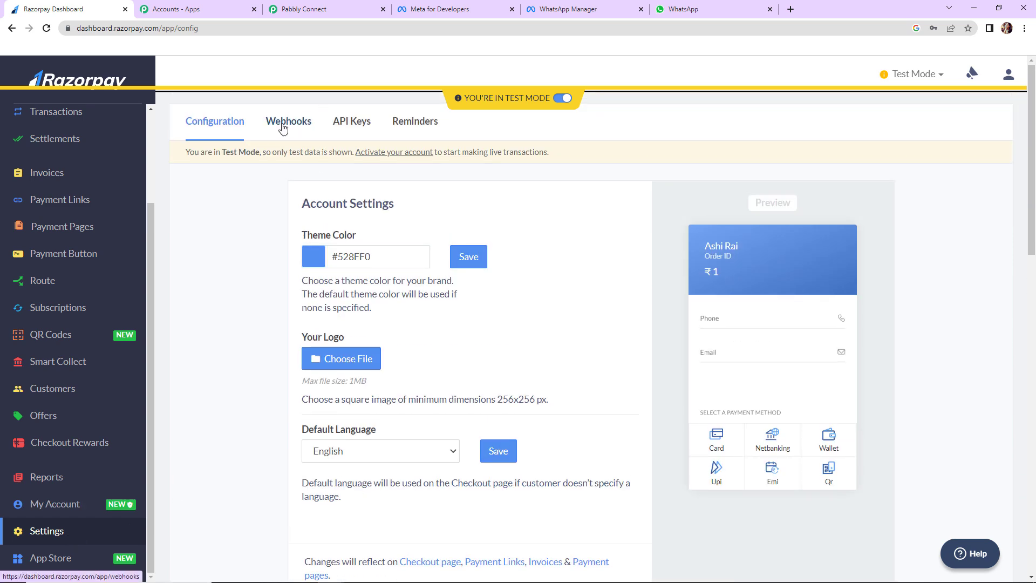
click(292, 123)
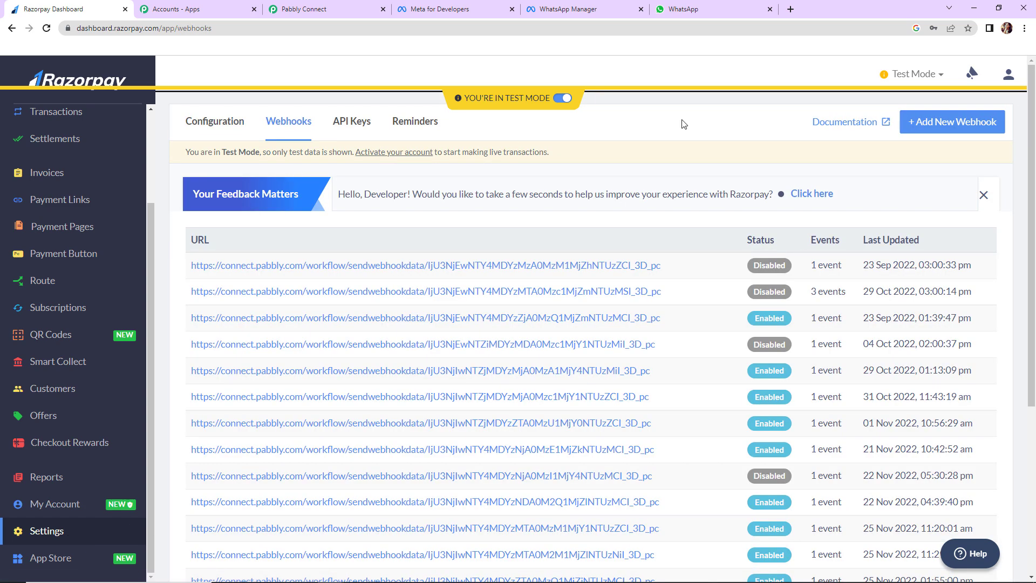
click(923, 122)
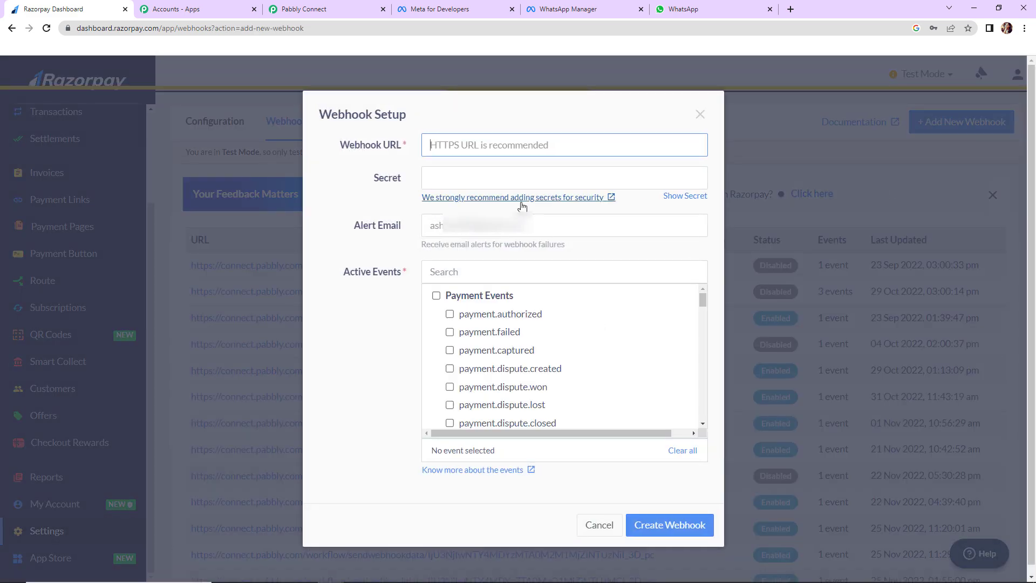
Paste Pabbly's webhook URL, subscribe it to payment.captured, and create the webhook
click(316, 9)
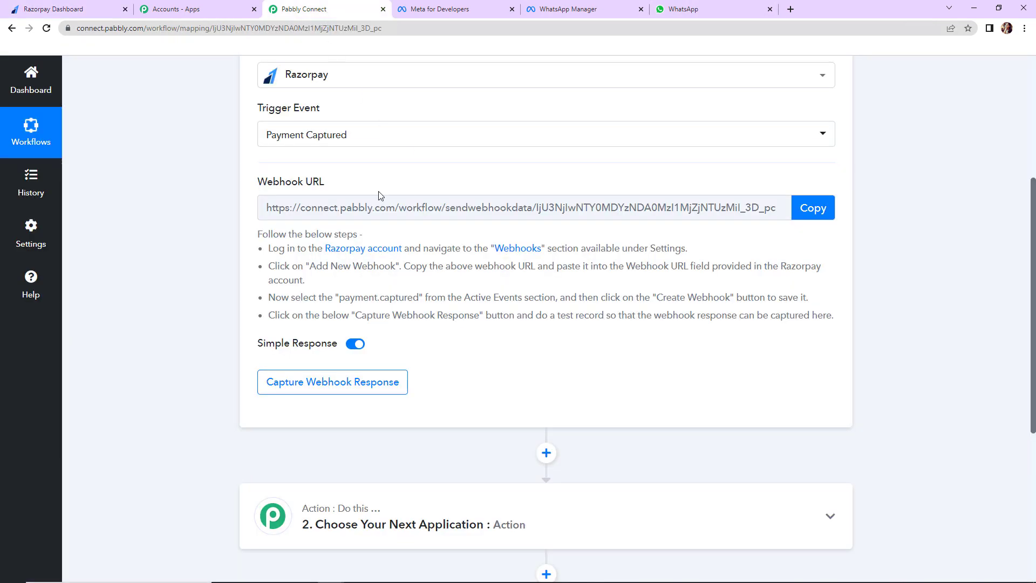
click(798, 212)
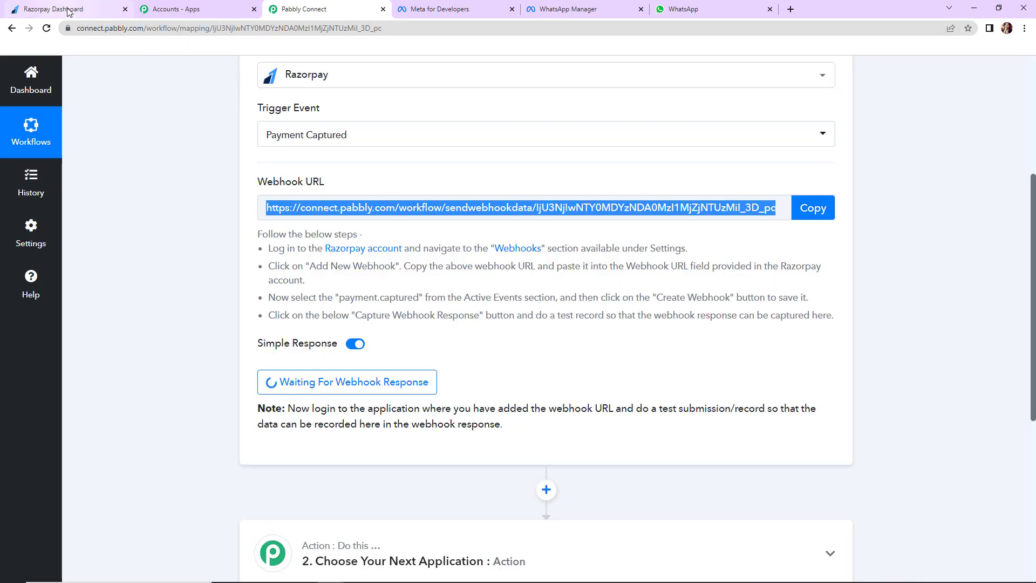
click(68, 10)
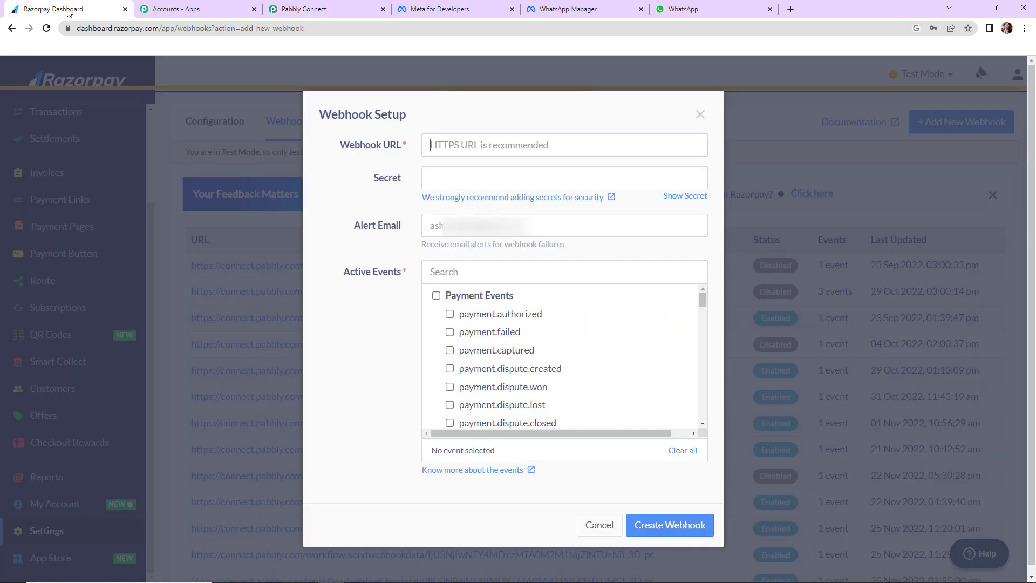
key(ctrl+v)
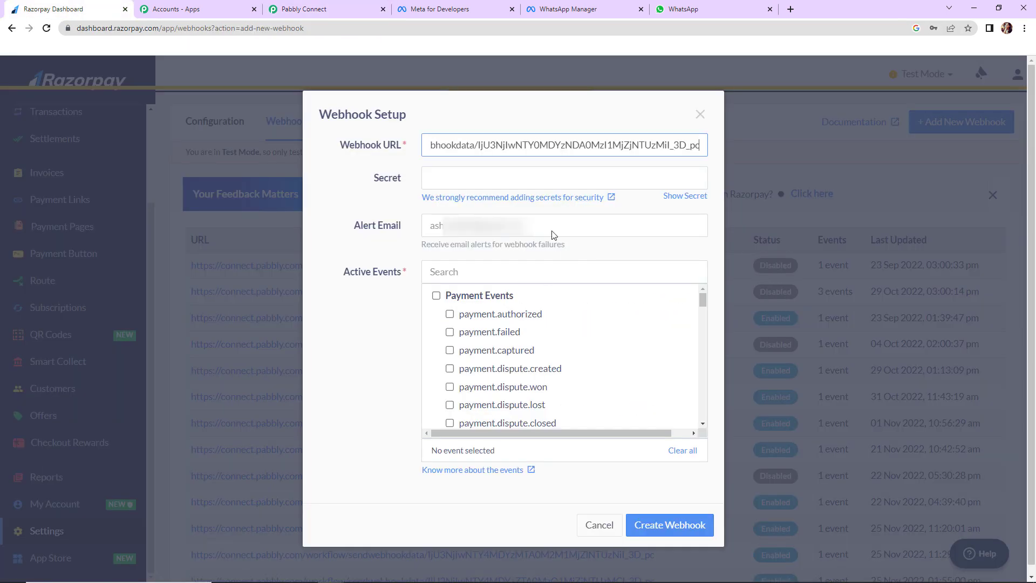
click(450, 350)
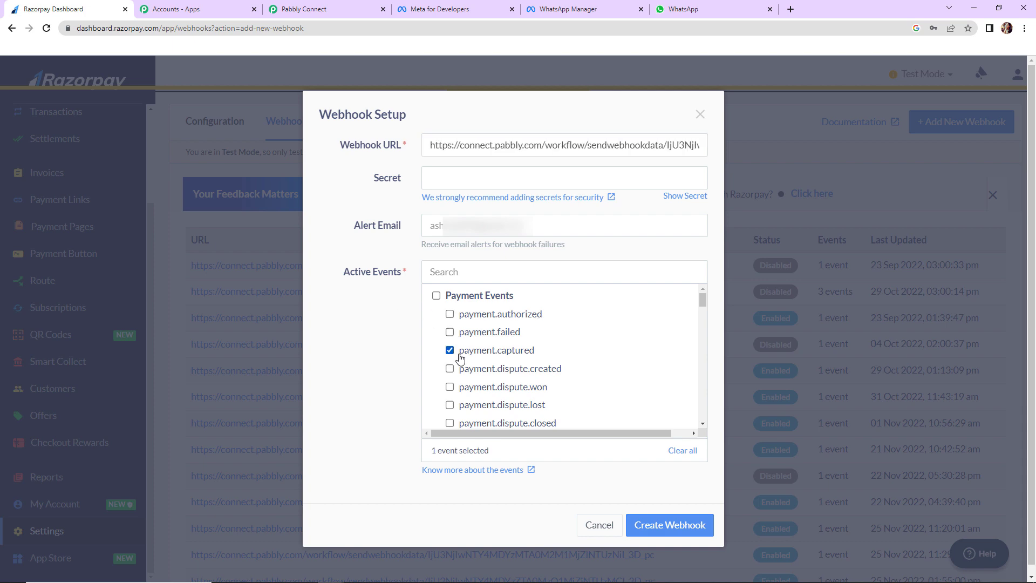
click(643, 525)
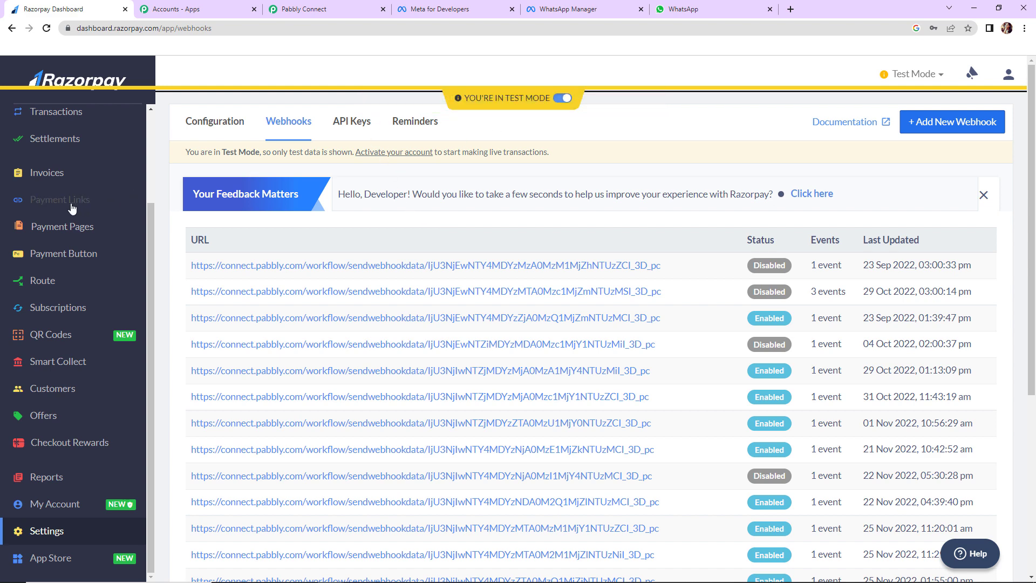
Copy the Donation for Small Scale Business page URL and paste it into a new tab
click(46, 231)
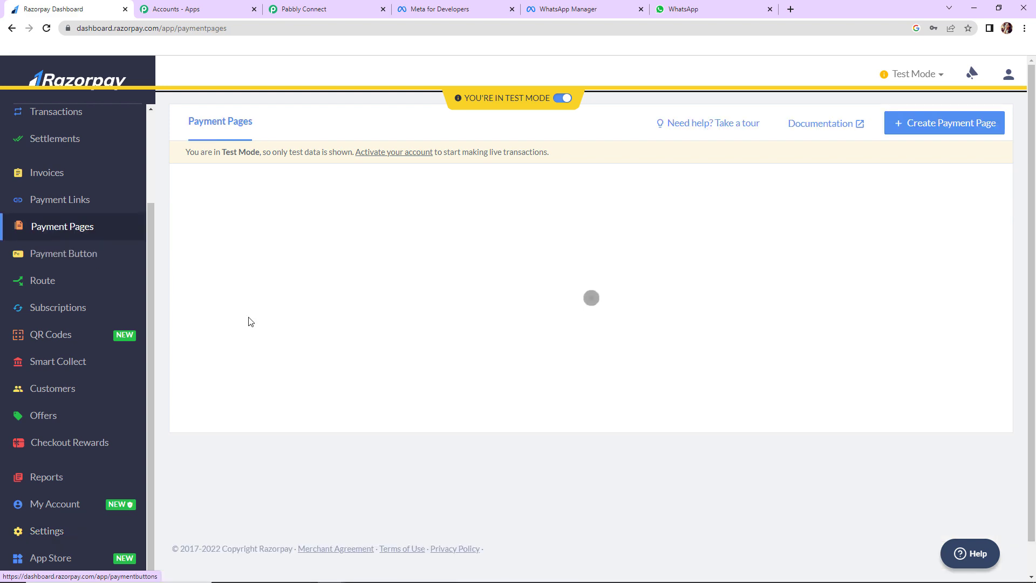
click(232, 275)
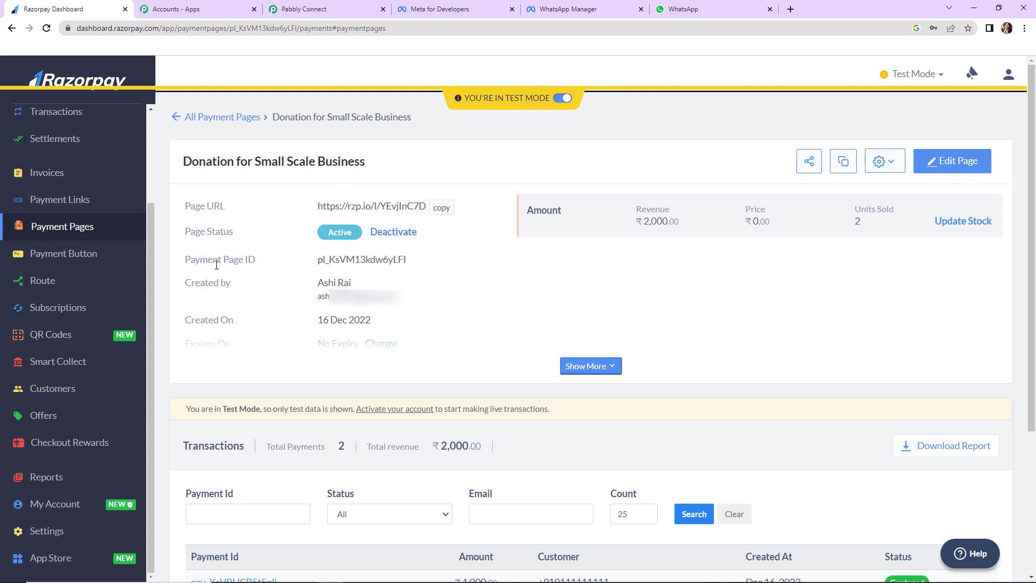
click(610, 369)
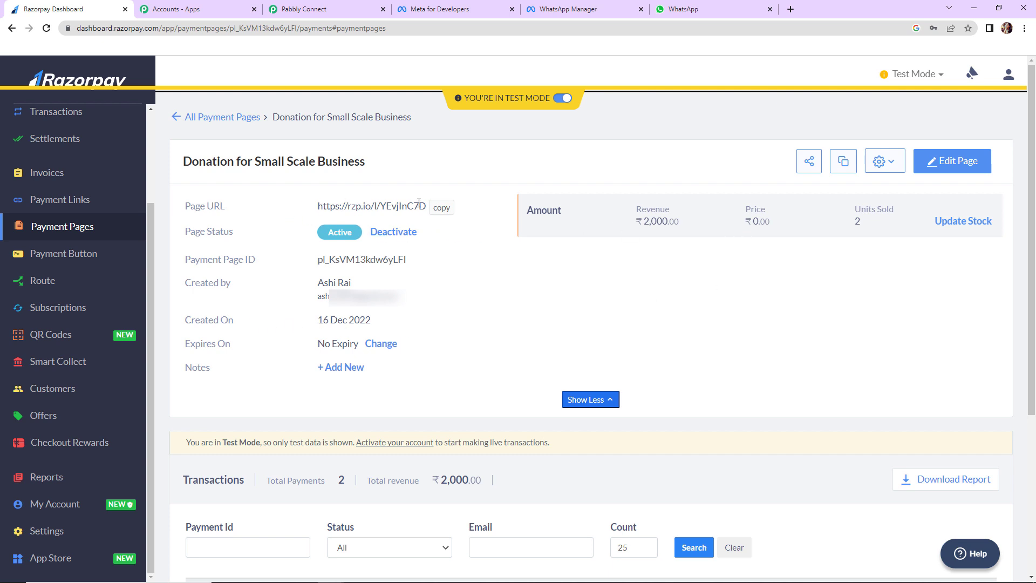
click(445, 208)
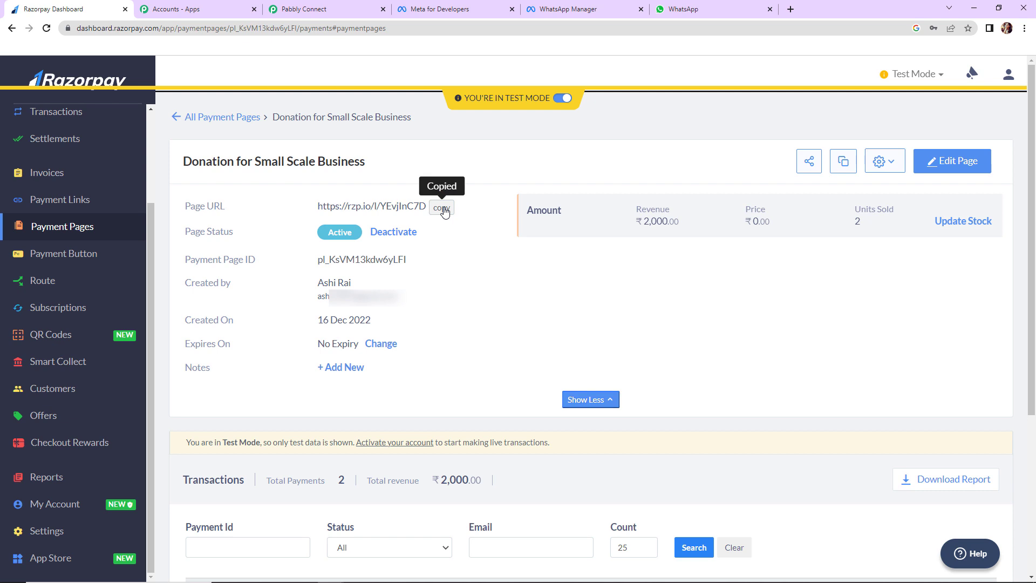
click(791, 9)
key(ctrl+v)
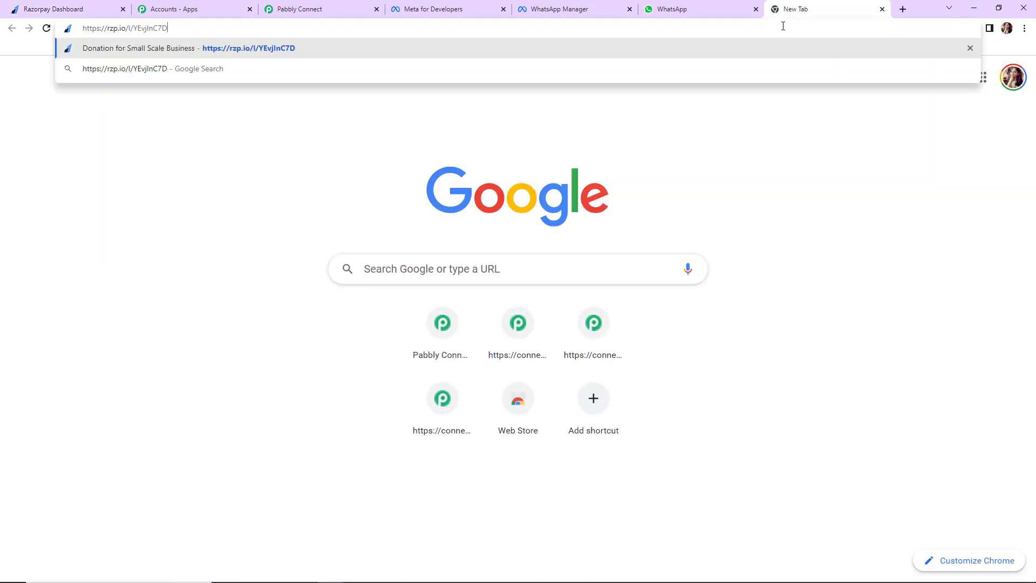
Load the donation payment page, confirm Pabbly Connect awaits the webhook, and return to it
key(Return)
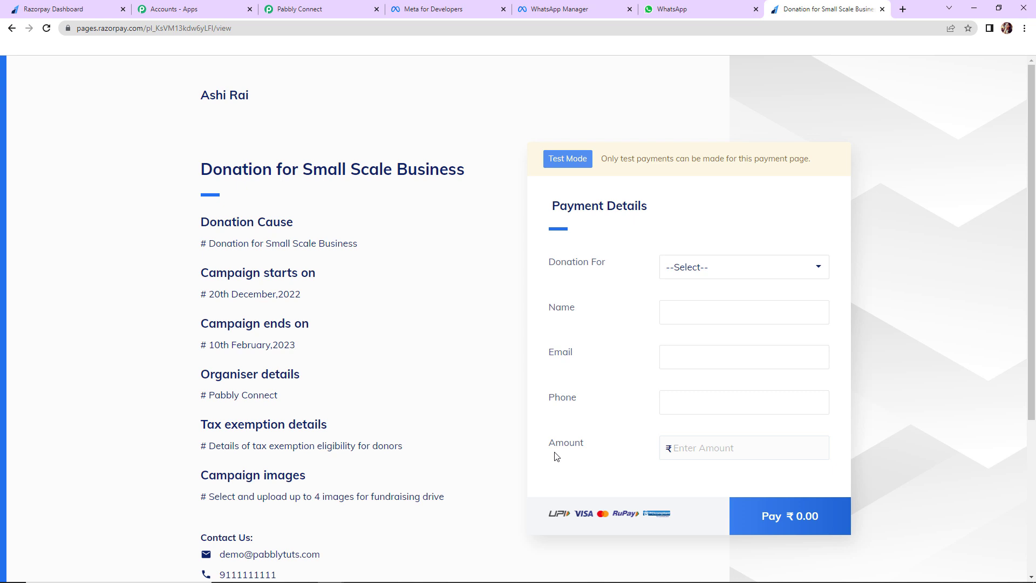
click(334, 13)
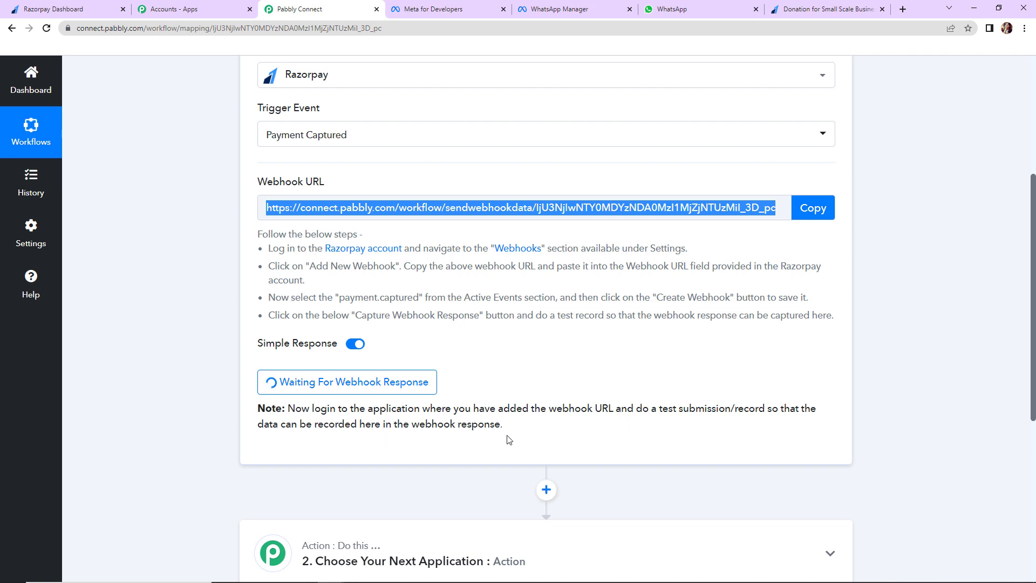
click(782, 9)
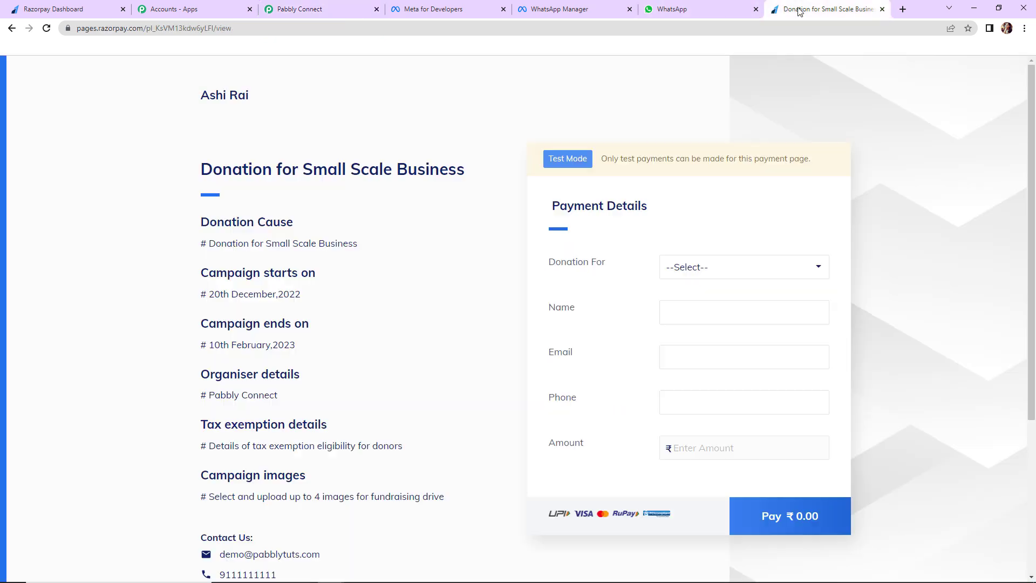
Fill the donation form for Small Scale Business with the donor's name, e-mail, phone and amount 2000
click(749, 272)
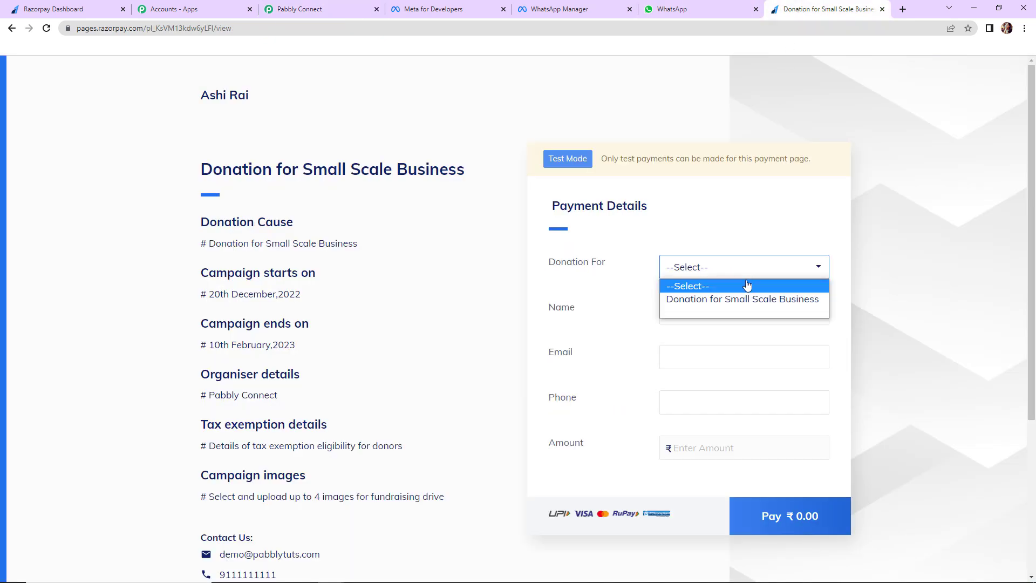
click(784, 298)
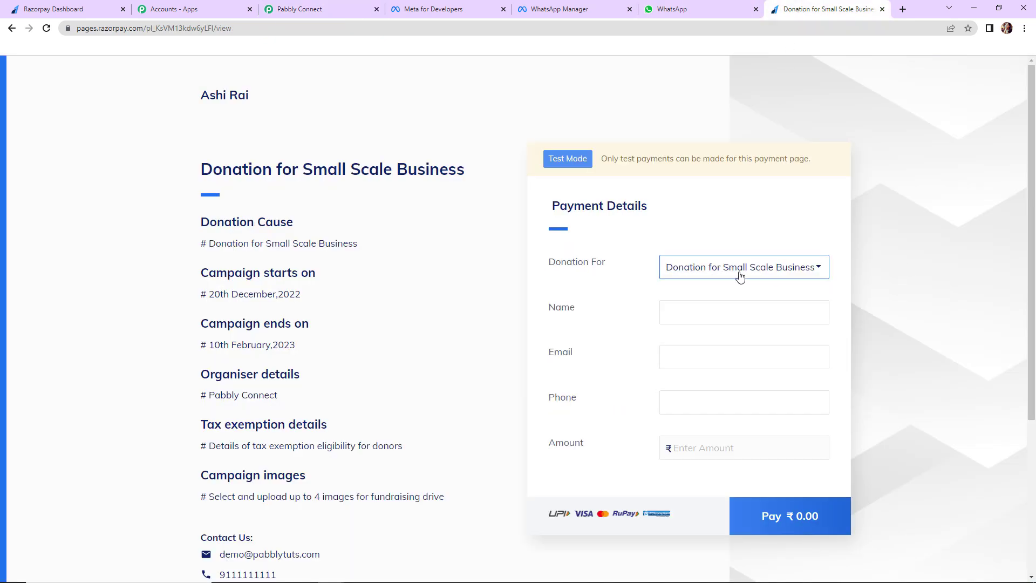
click(711, 307)
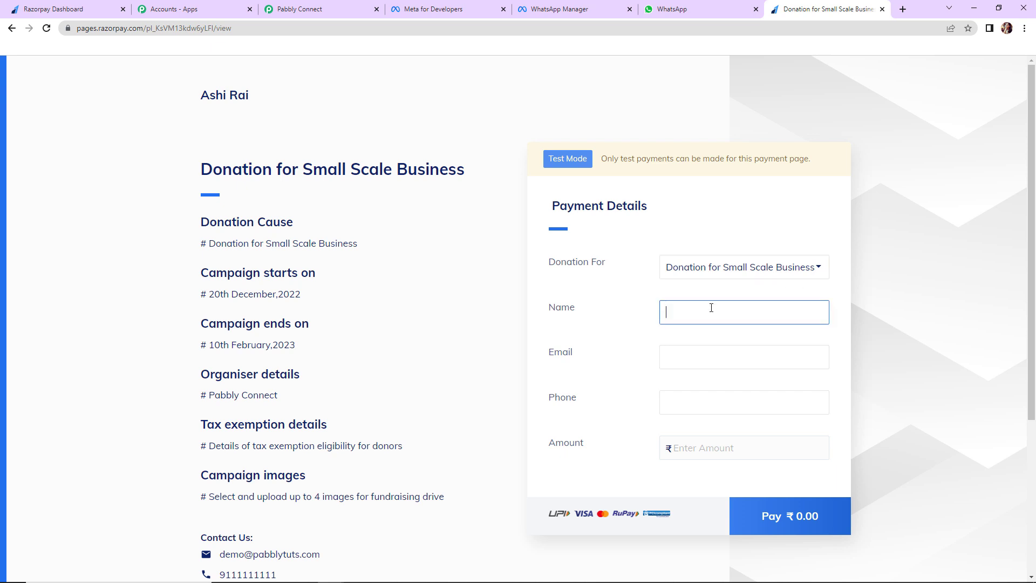
text(Demo User)
click(696, 350)
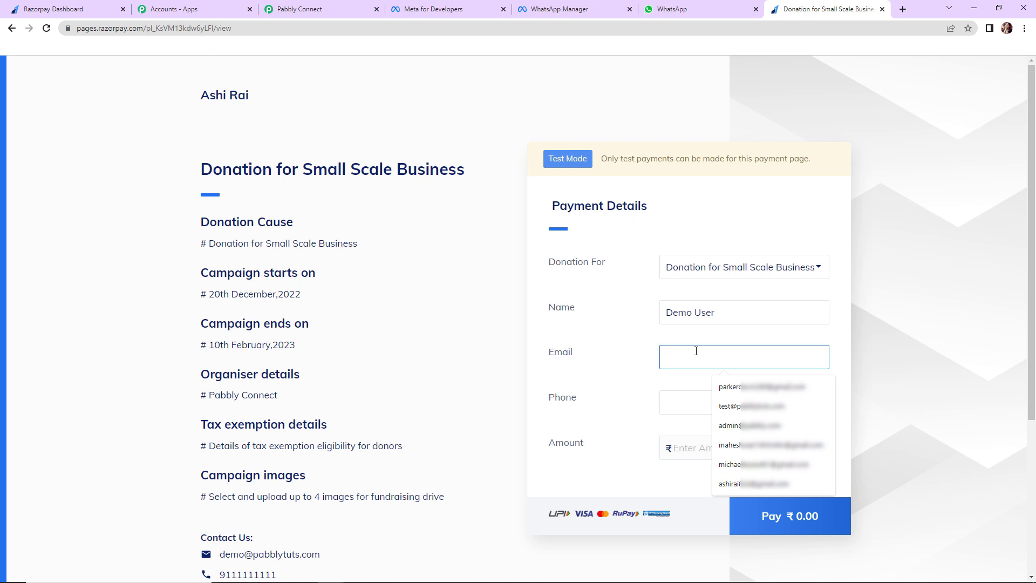
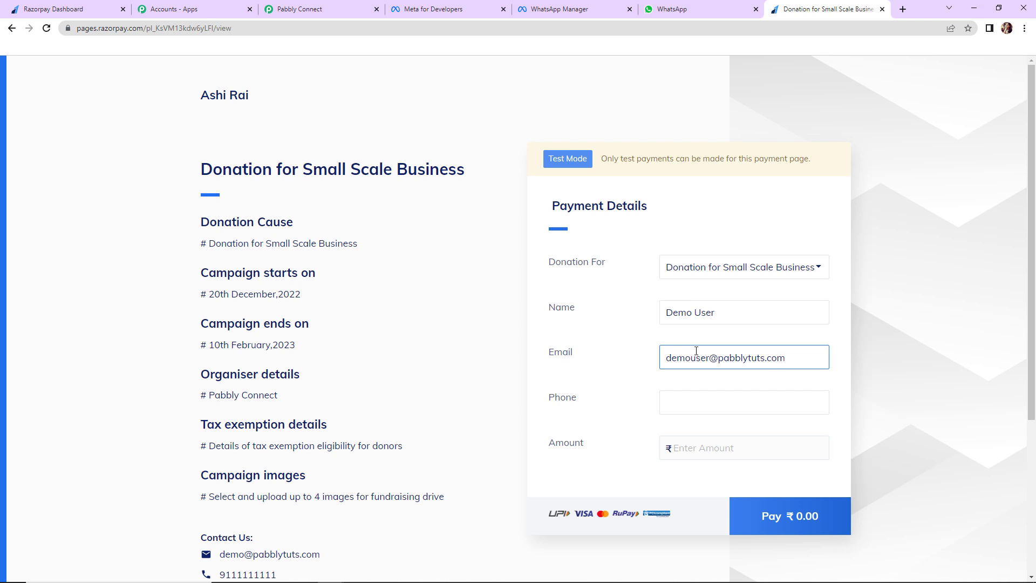
click(719, 405)
click(717, 430)
click(702, 448)
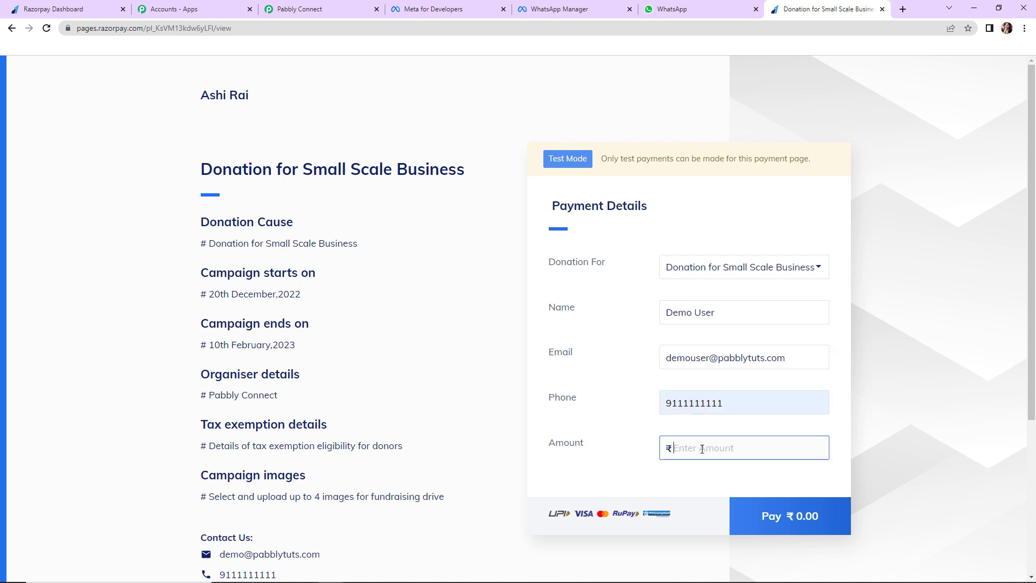
text(2000)
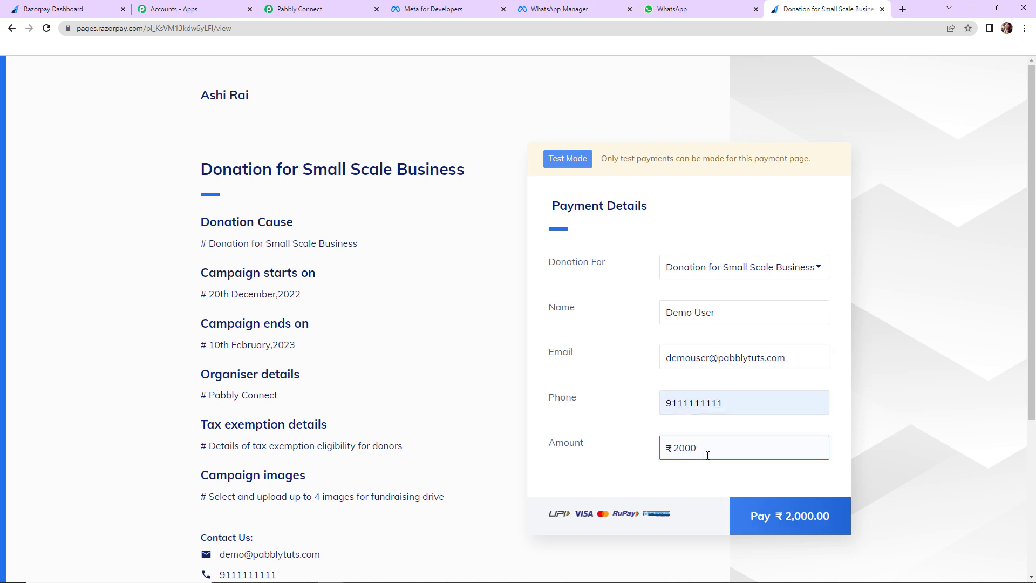
click(772, 511)
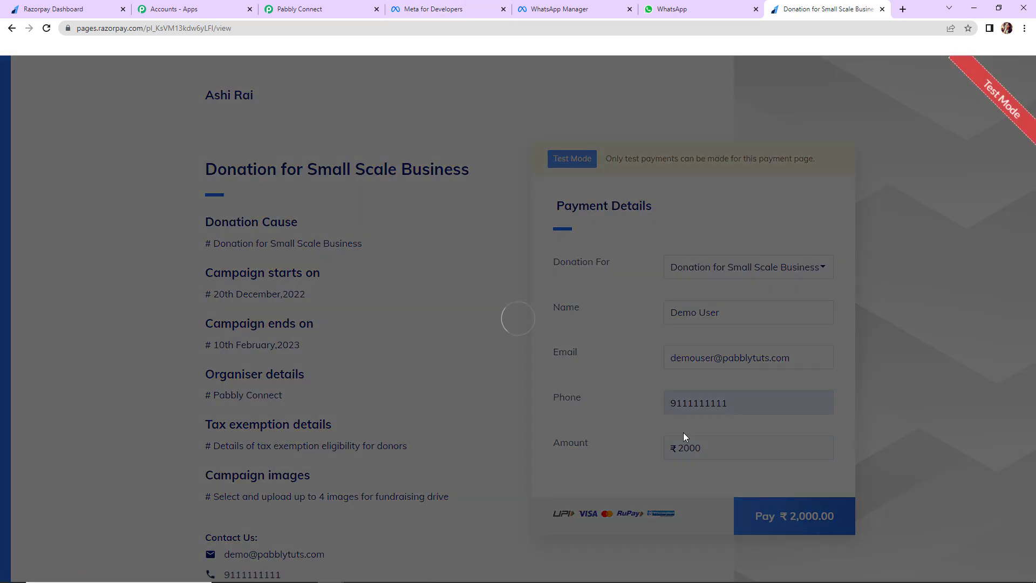
Pay the ₹2000 with the test card without saving it and mark the payment successful
click(450, 359)
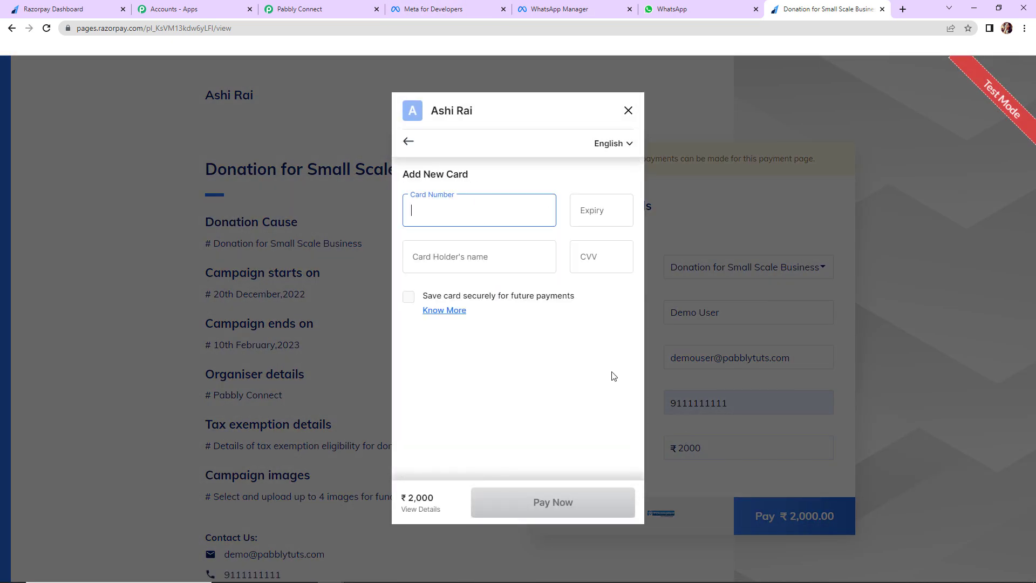
click(430, 212)
click(519, 249)
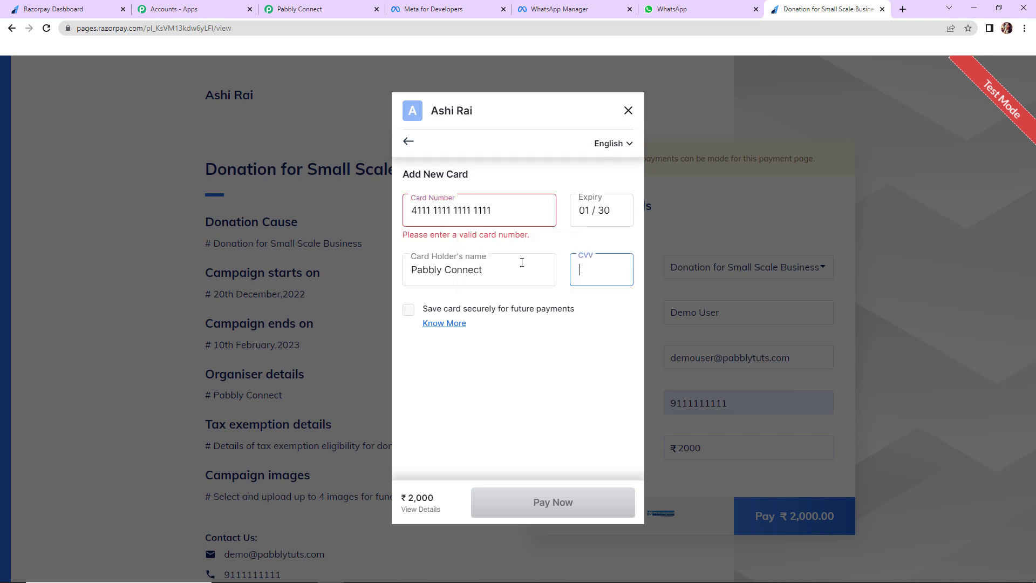
text(123)
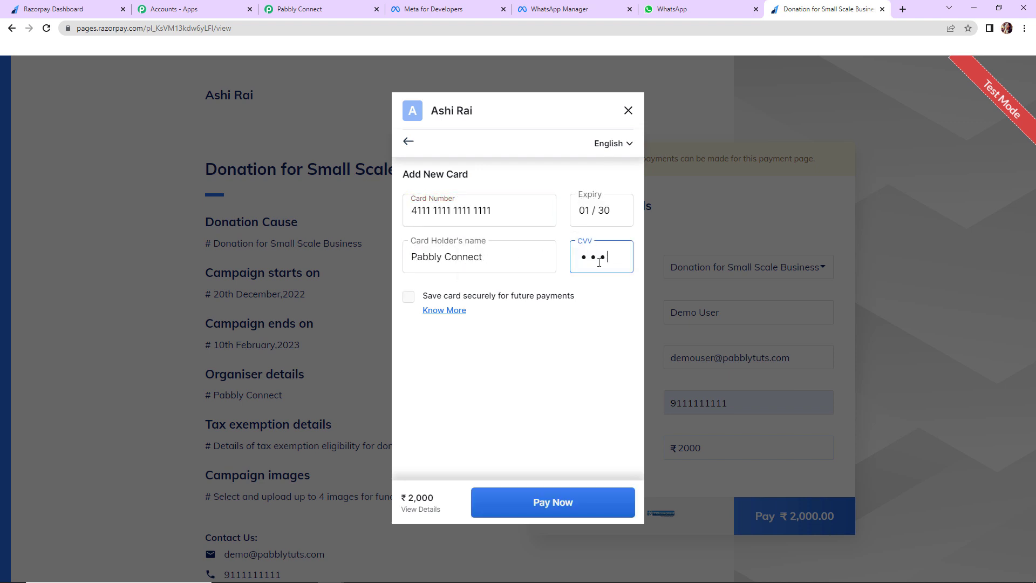
click(589, 501)
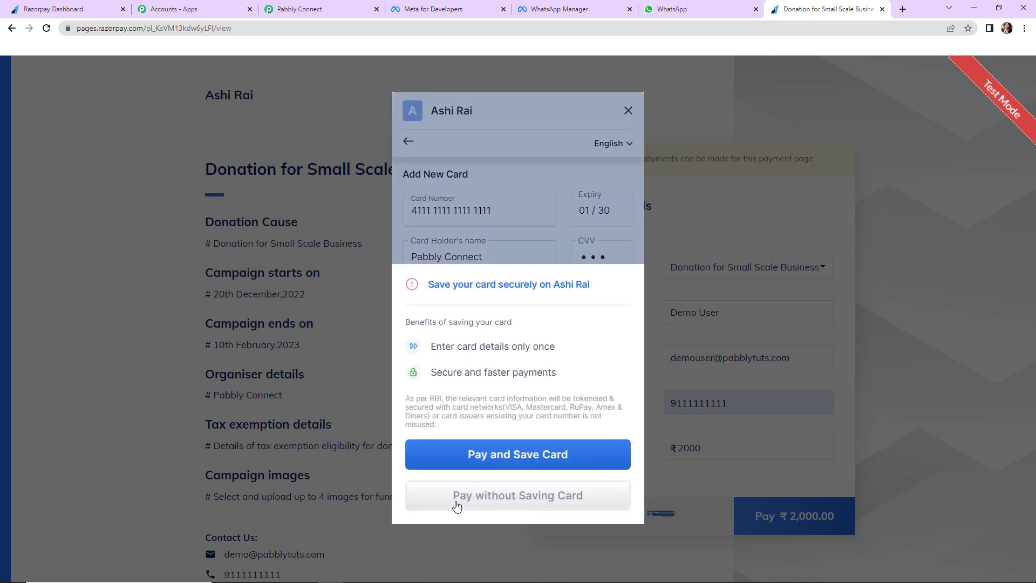
click(484, 506)
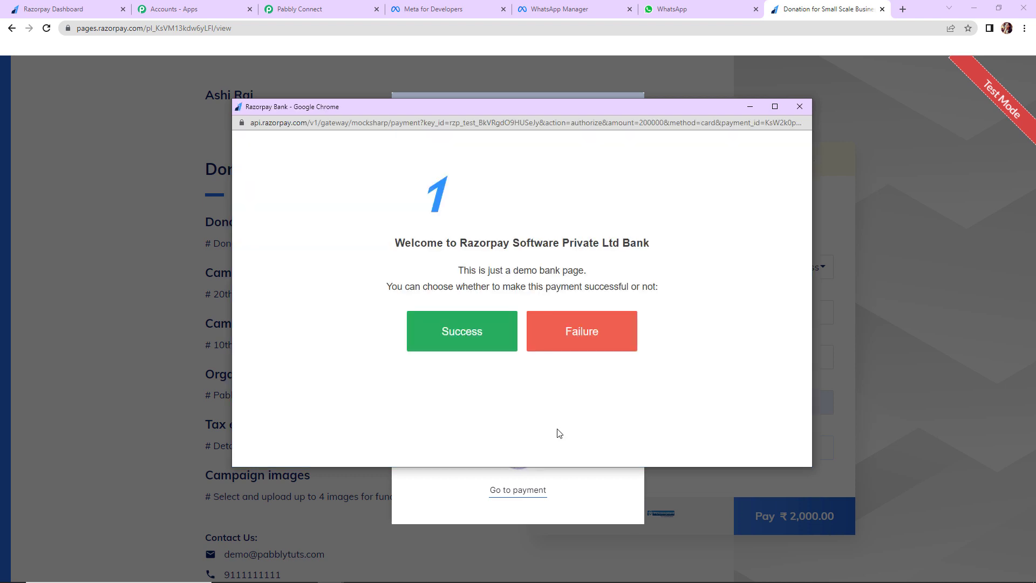
click(466, 330)
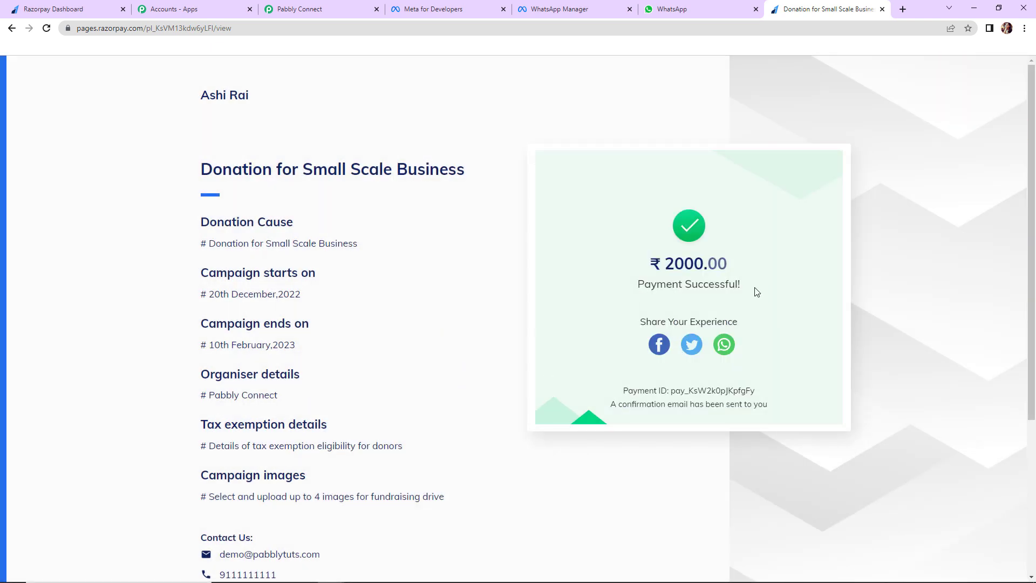
Review the received webhook data, highlighting the Donation For value and Base Amount 200000
click(281, 16)
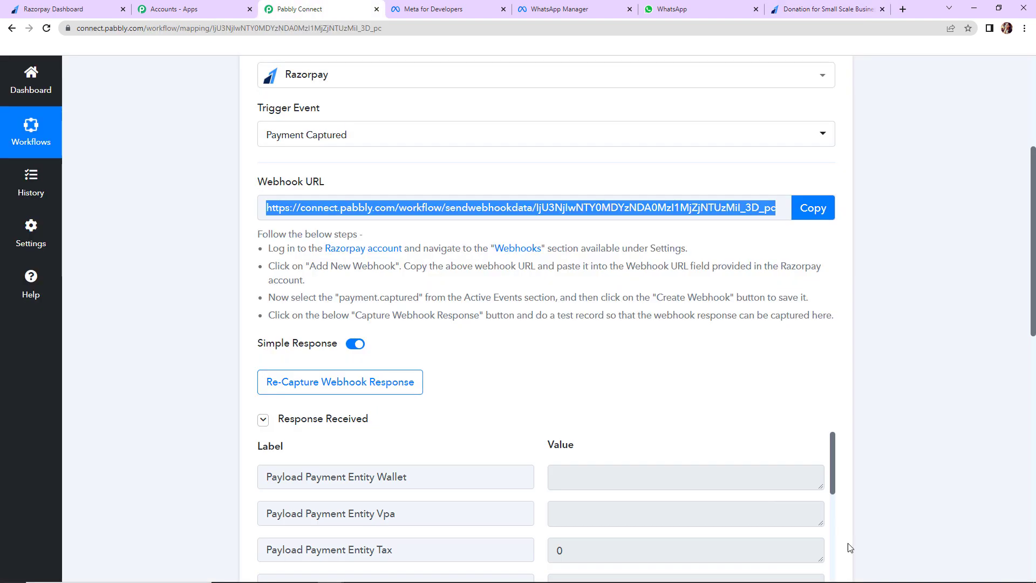
scroll(906, 190, down, 5)
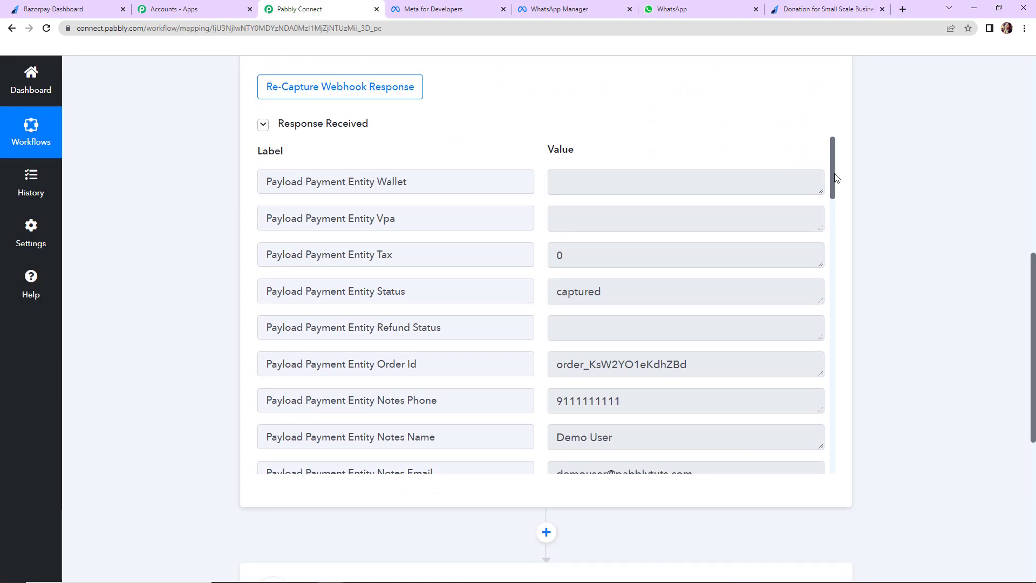
drag(836, 184, 833, 206)
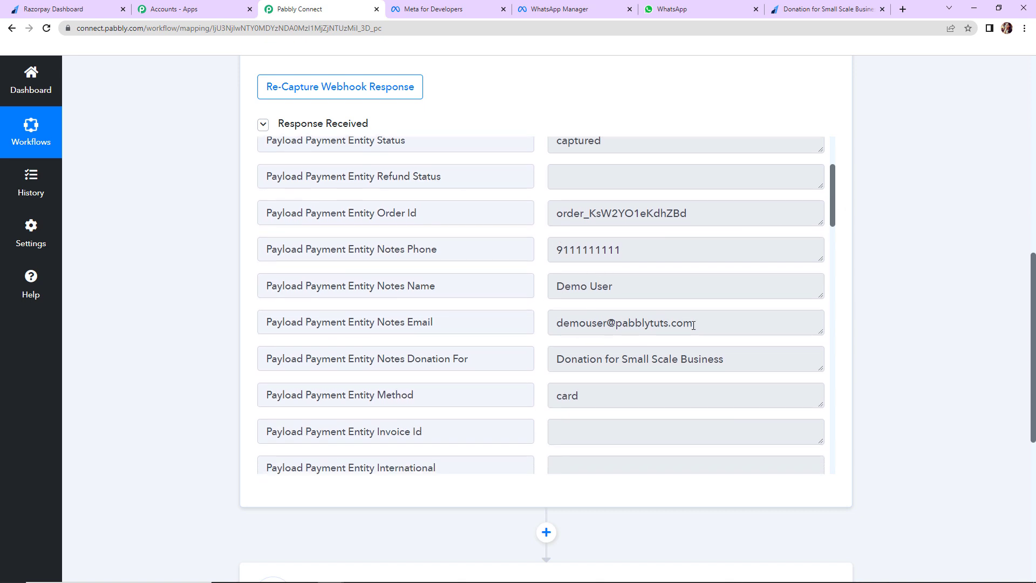
drag(559, 359, 741, 364)
drag(830, 207, 834, 432)
drag(555, 247, 669, 248)
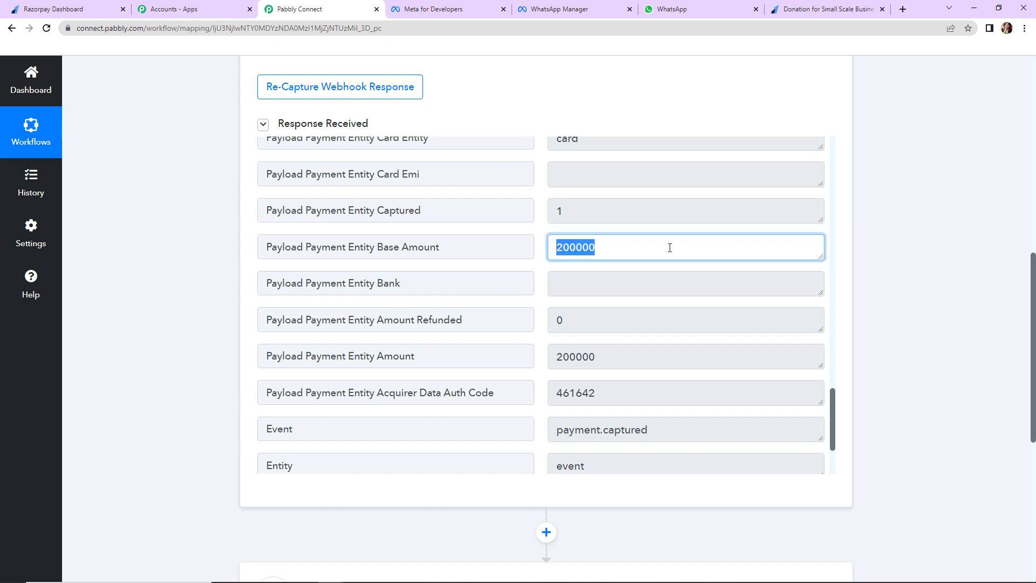
click(608, 249)
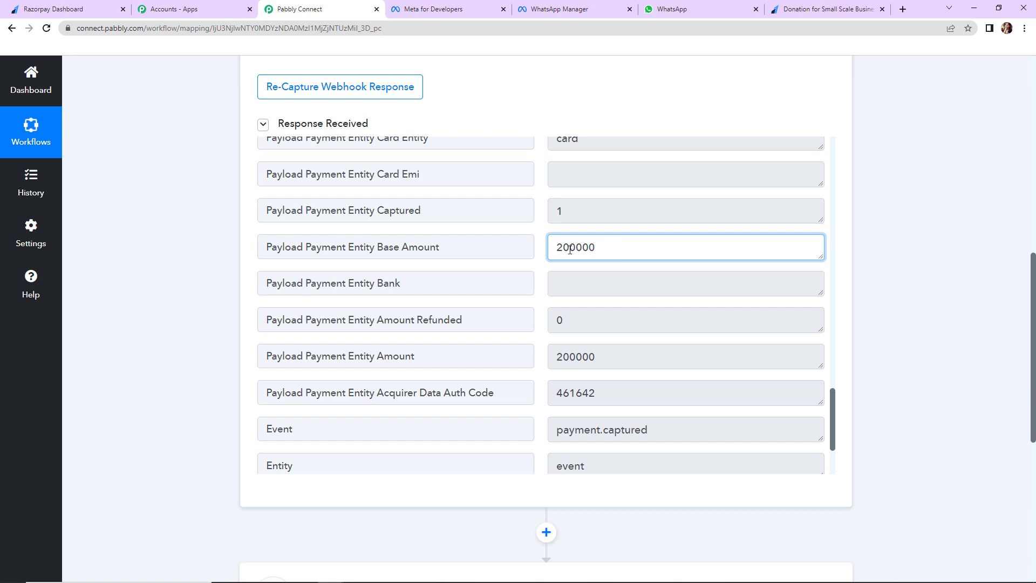
drag(557, 247, 582, 247)
click(620, 250)
drag(558, 247, 582, 250)
click(904, 257)
scroll(905, 258, down, 7)
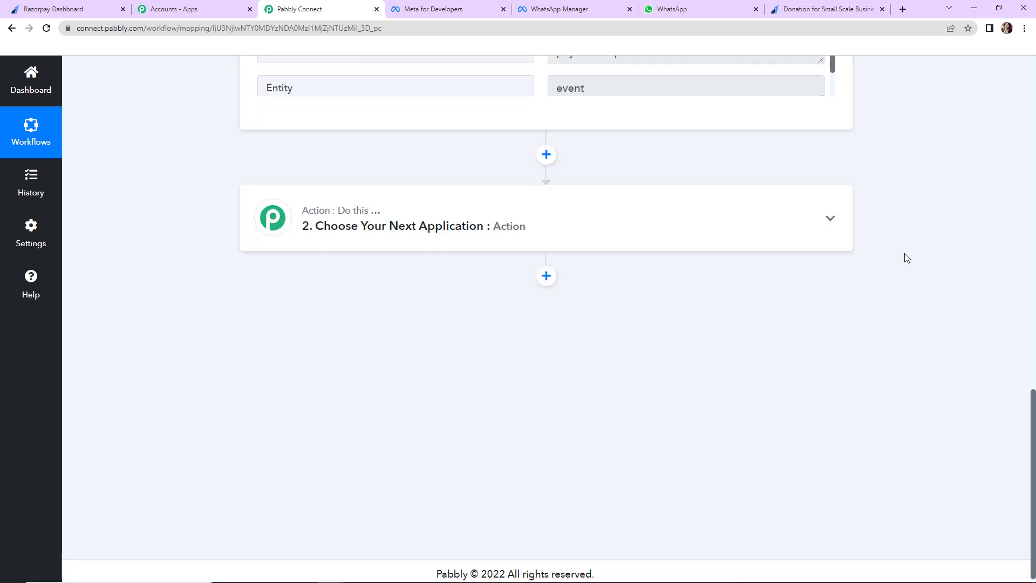
Add Number Formatter's Perform Math Operation as the action step and connect it
click(377, 225)
click(339, 301)
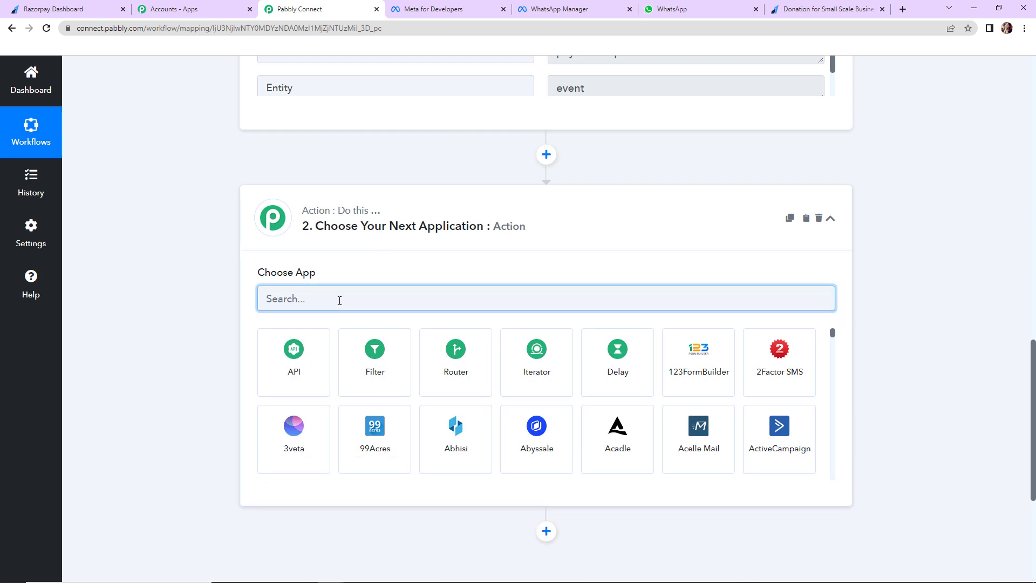
text(number)
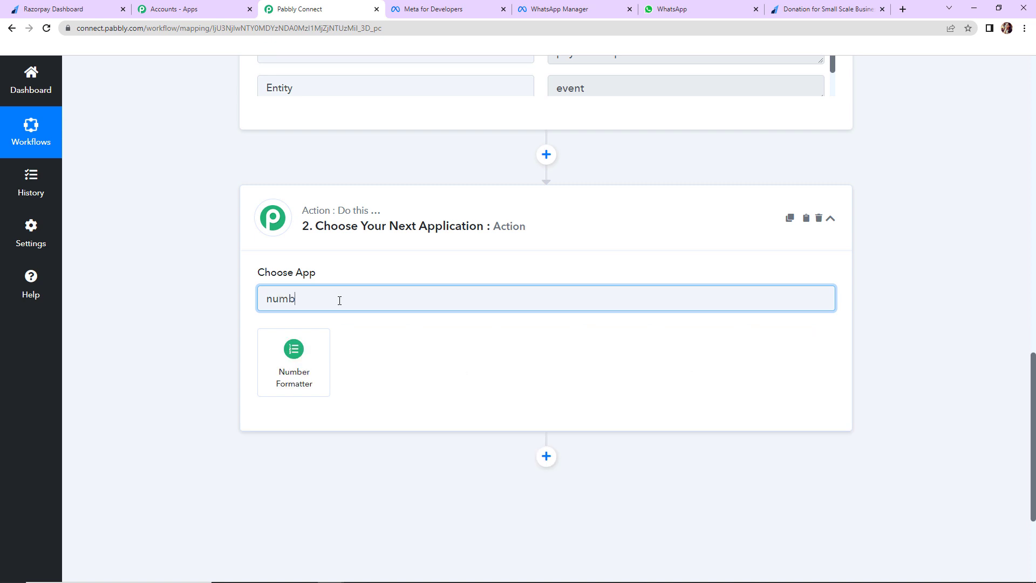
click(299, 376)
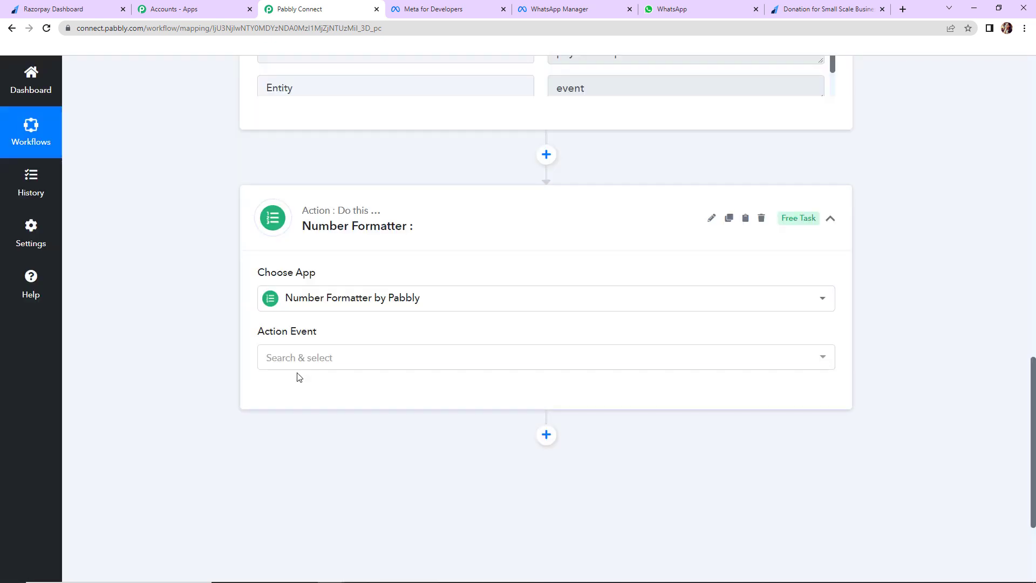
click(297, 360)
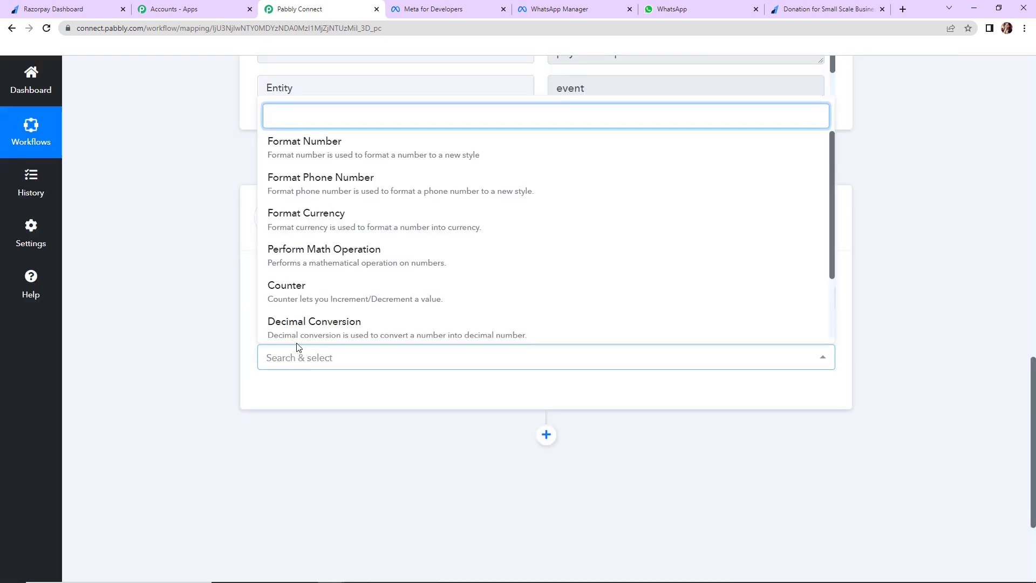
click(310, 250)
click(293, 403)
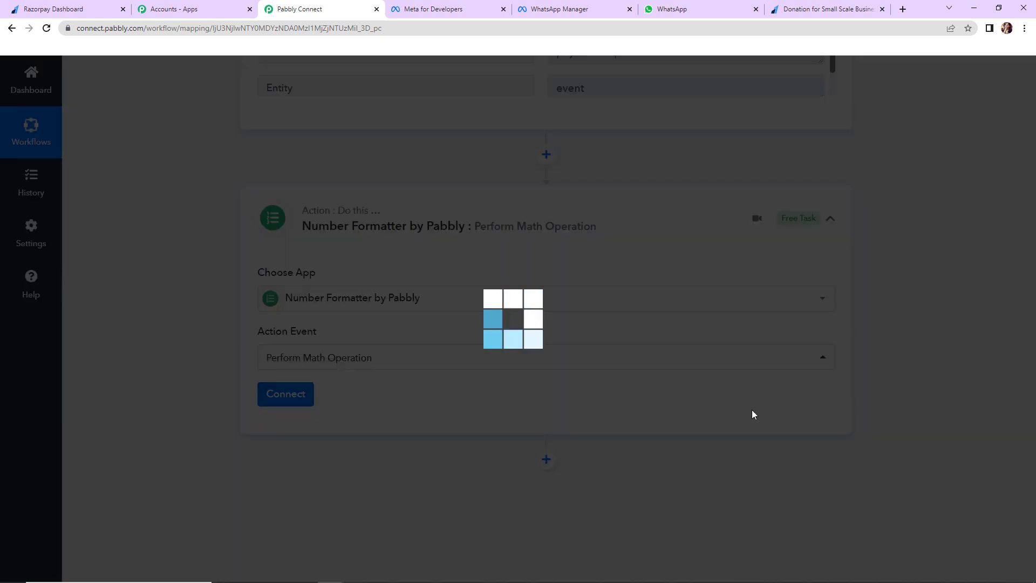
scroll(462, 422, down, 5)
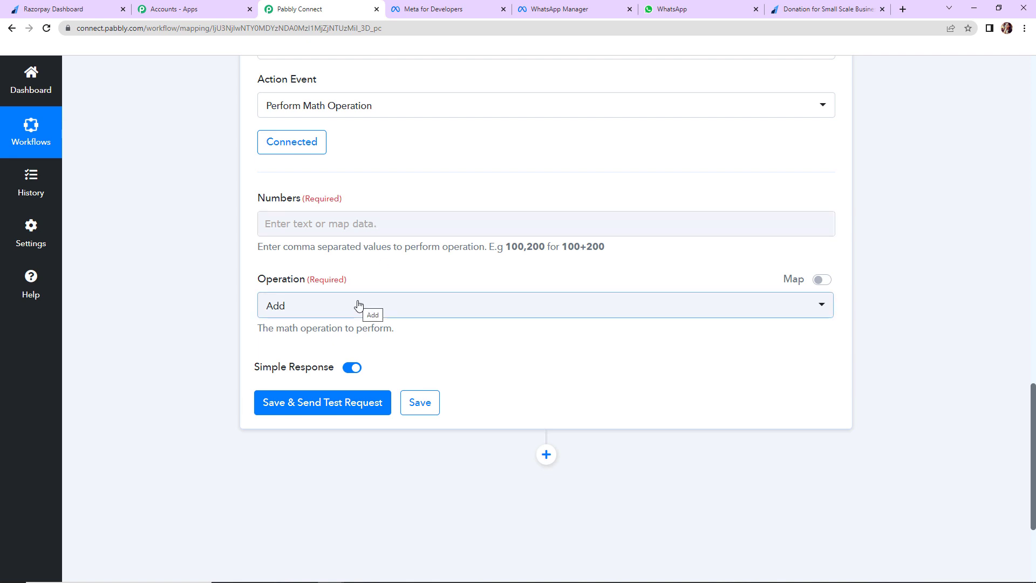
Map the payment Base Amount into Numbers followed by ',100'
click(284, 230)
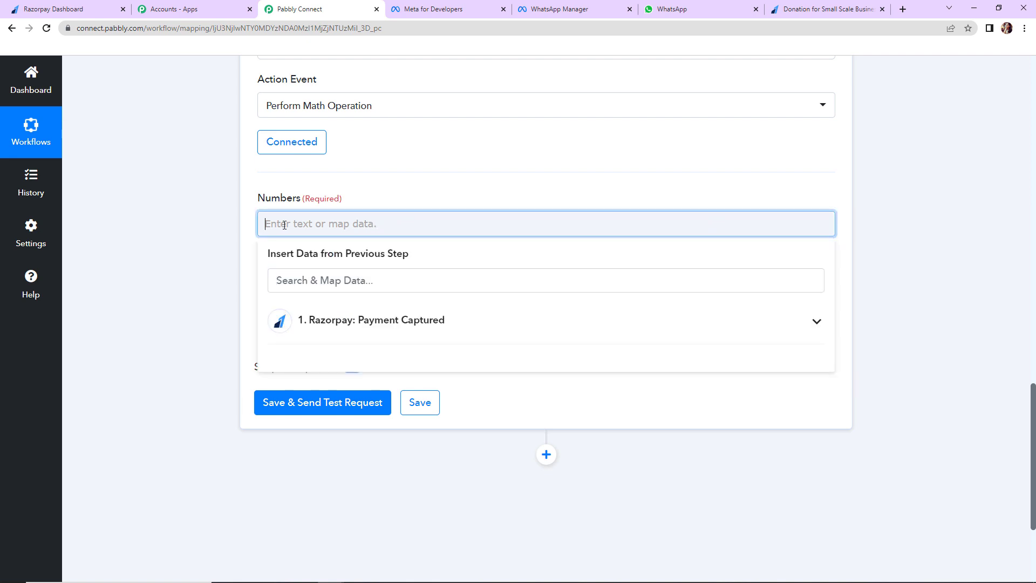
click(366, 322)
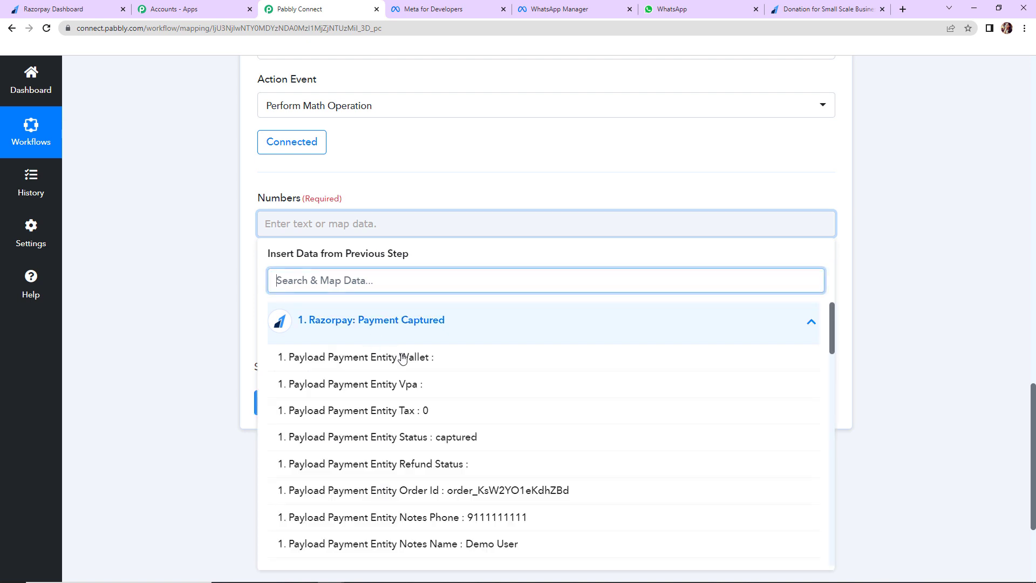
scroll(581, 504, down, 15)
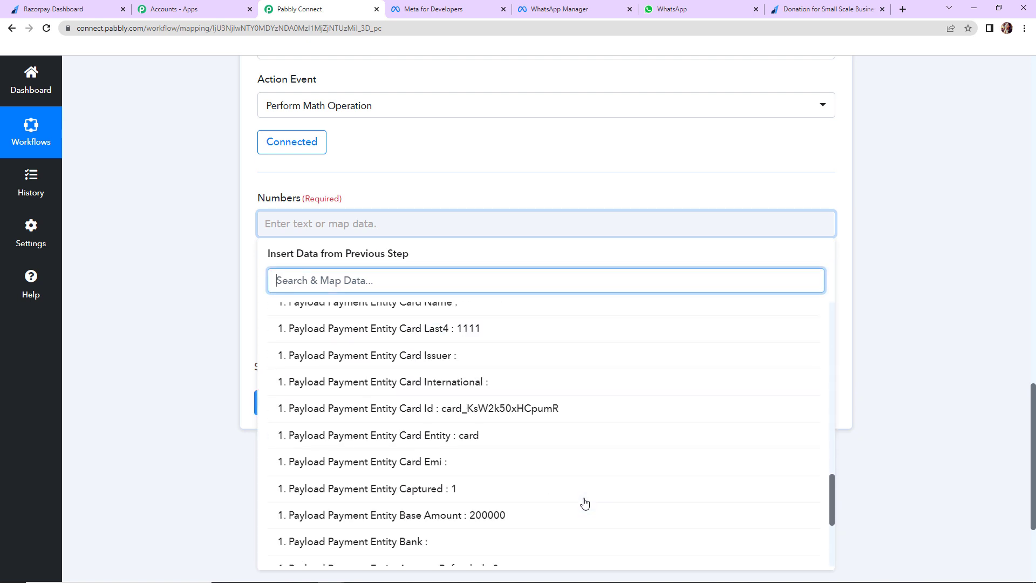
click(536, 515)
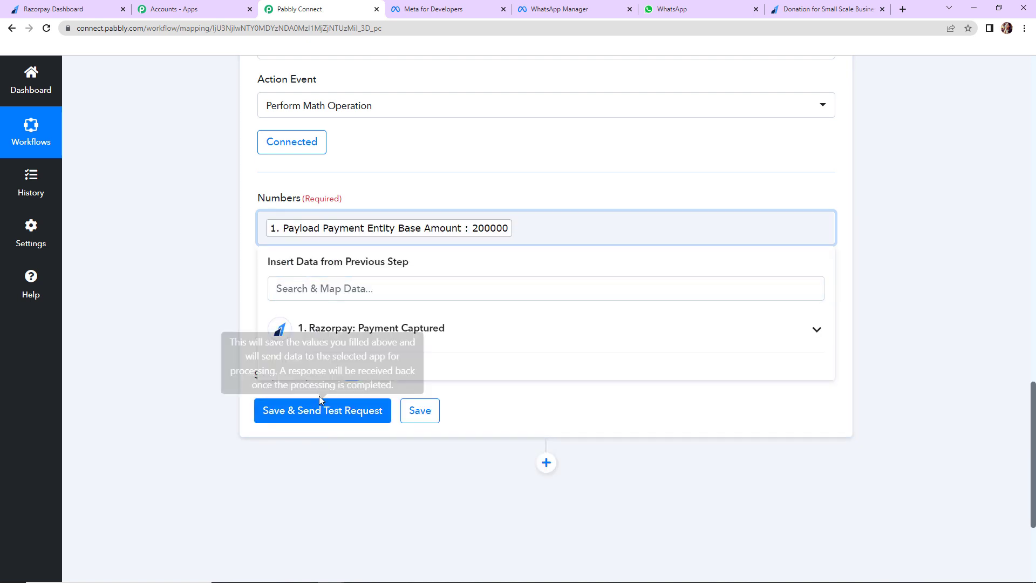
click(213, 322)
click(557, 233)
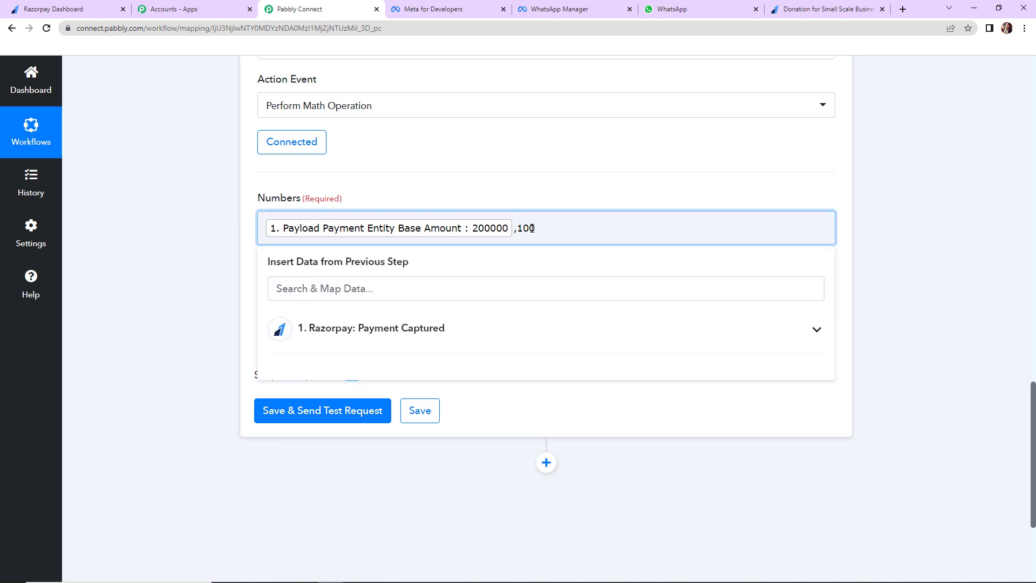
click(232, 320)
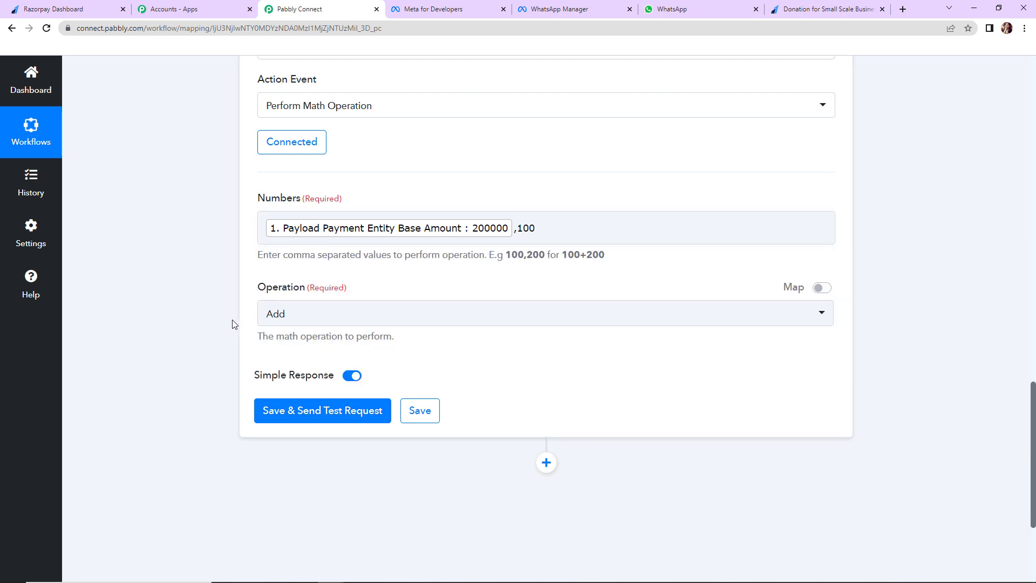
Set the operation to Divide and test the step, returning Result 2000
click(307, 314)
click(301, 443)
click(302, 420)
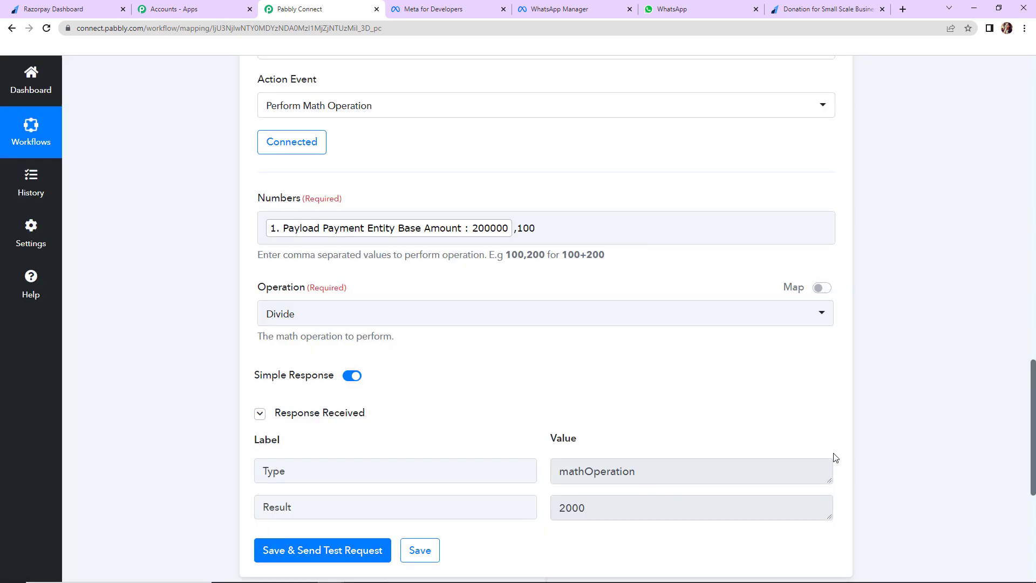
scroll(863, 451, down, 5)
drag(598, 259, 550, 268)
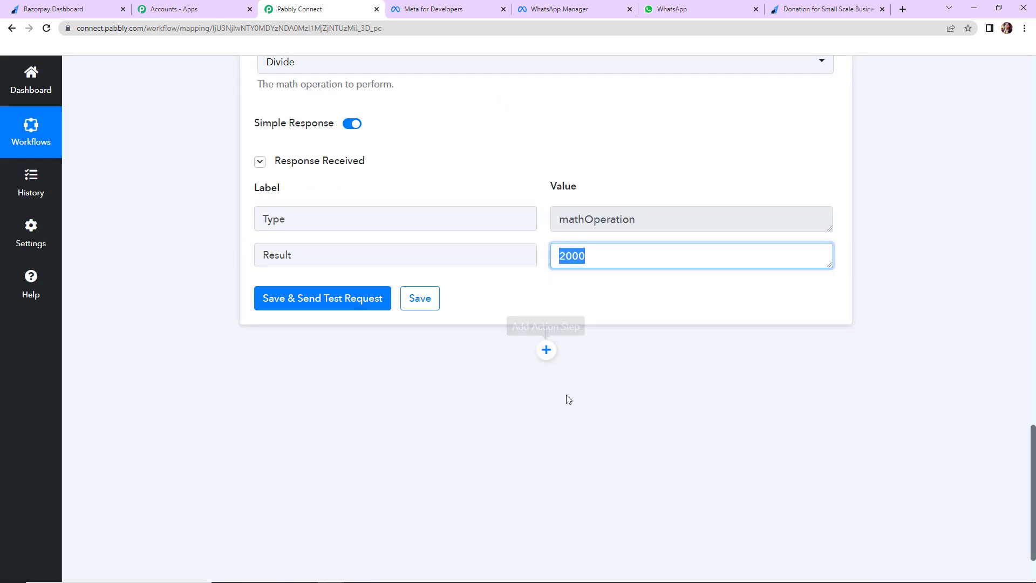
click(706, 443)
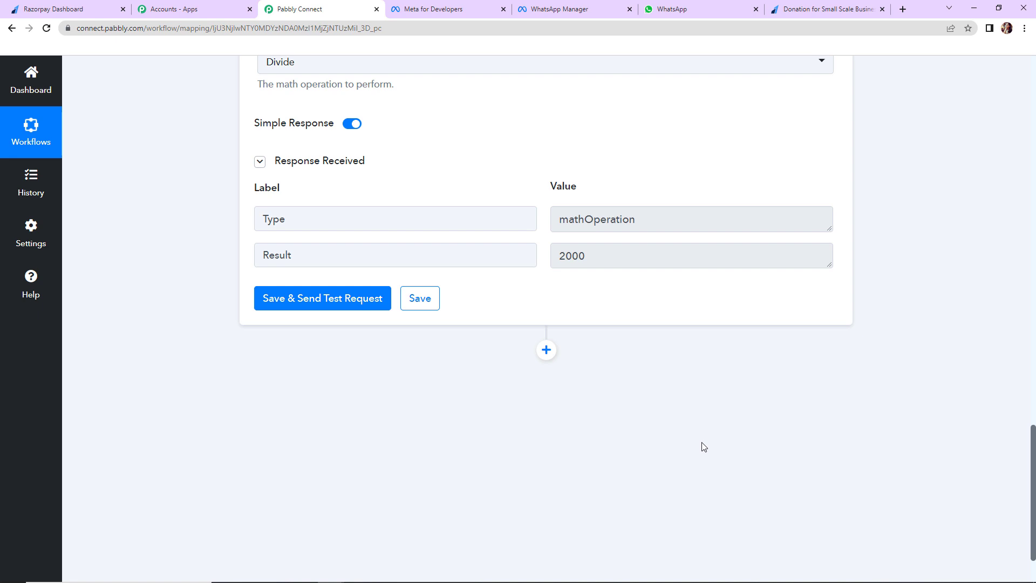
Add a Filter by Pabbly step that checks the Razorpay Notes Donation For field
click(545, 356)
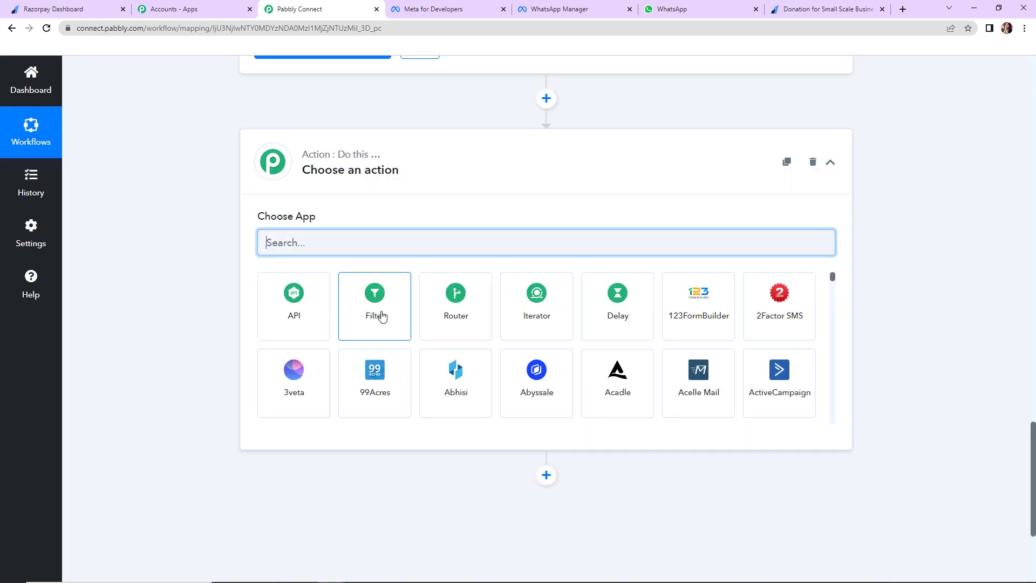
click(381, 310)
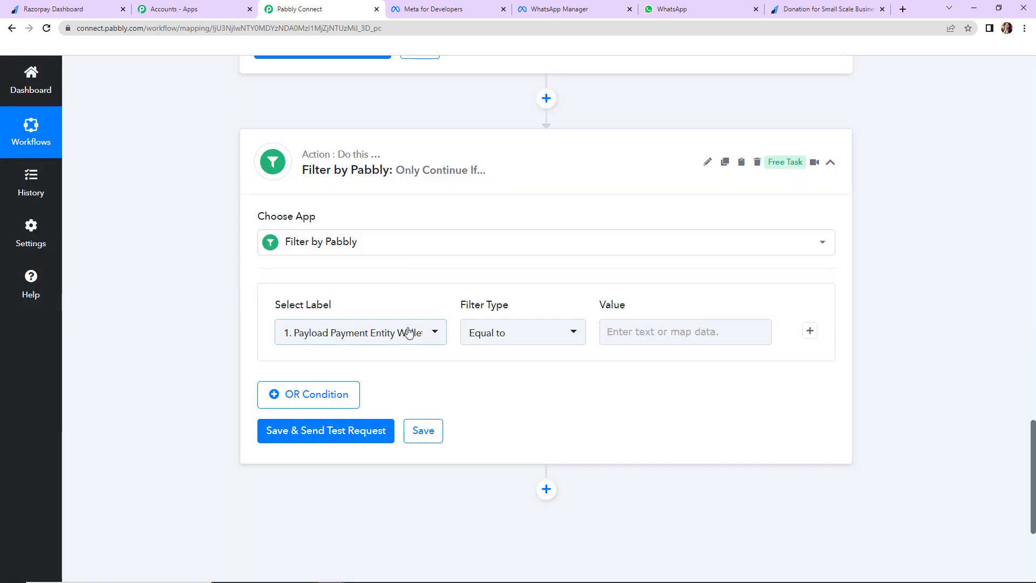
click(432, 334)
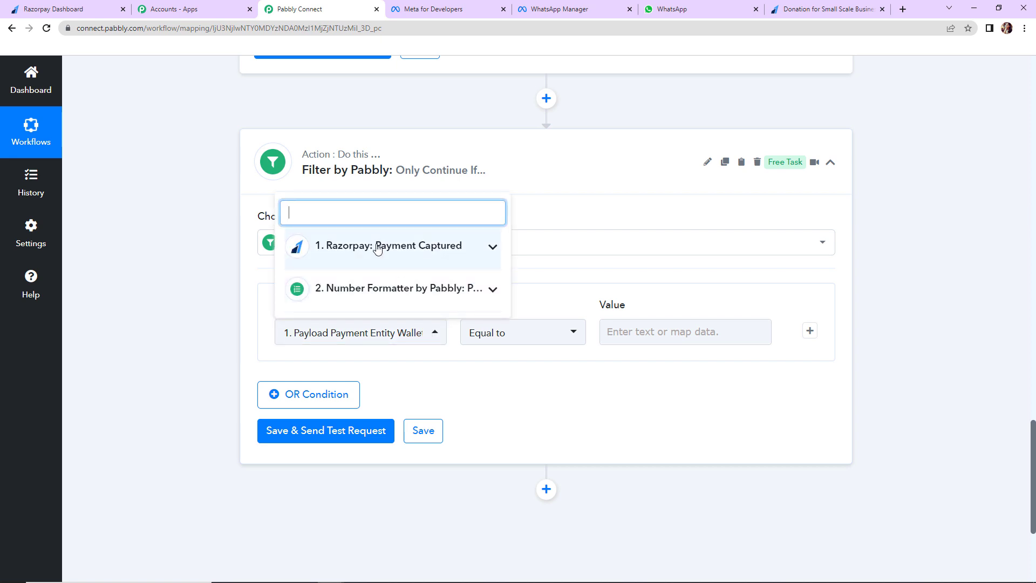
click(349, 248)
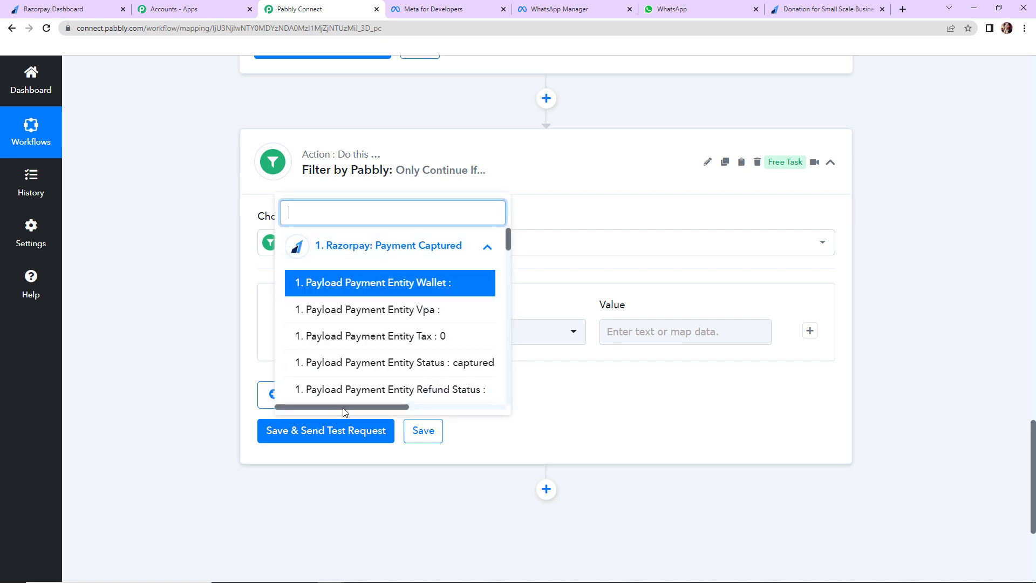
scroll(404, 358, right, 2)
scroll(404, 361, down, 3)
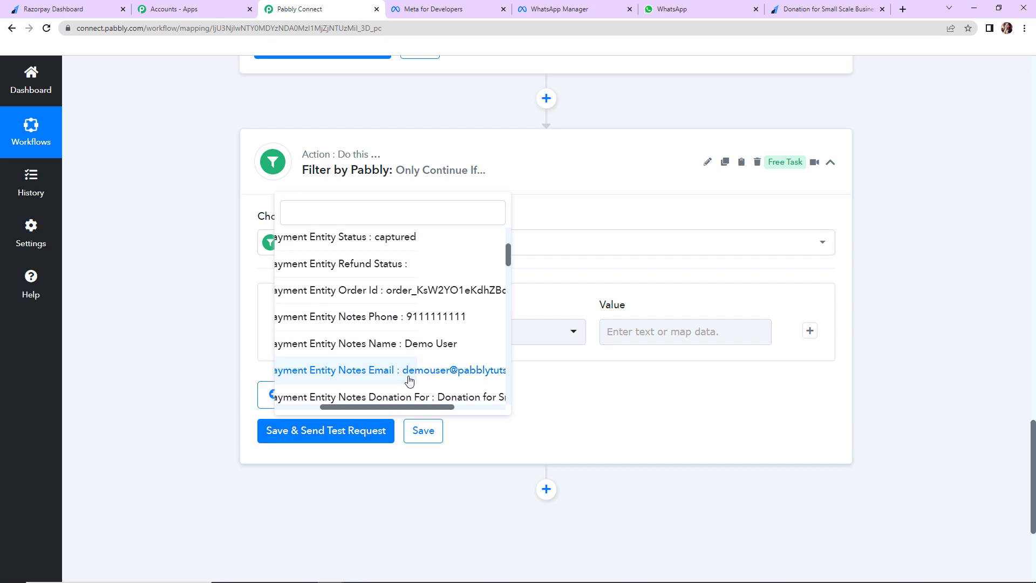
click(397, 399)
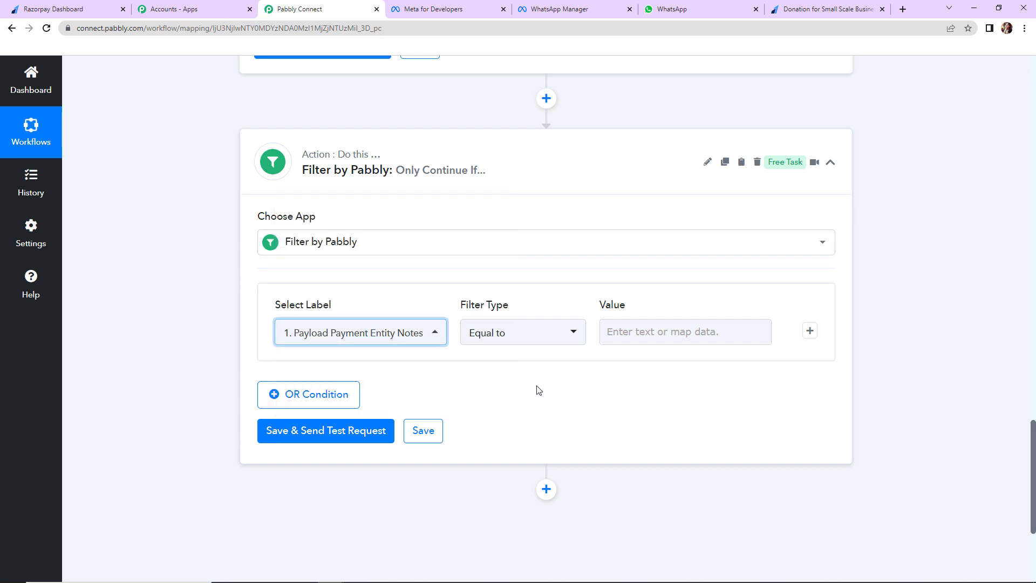
Copy the 'Donation for Small Scale Business' text from the captured payment data
click(620, 331)
scroll(906, 316, up, 9)
scroll(895, 328, up, 15)
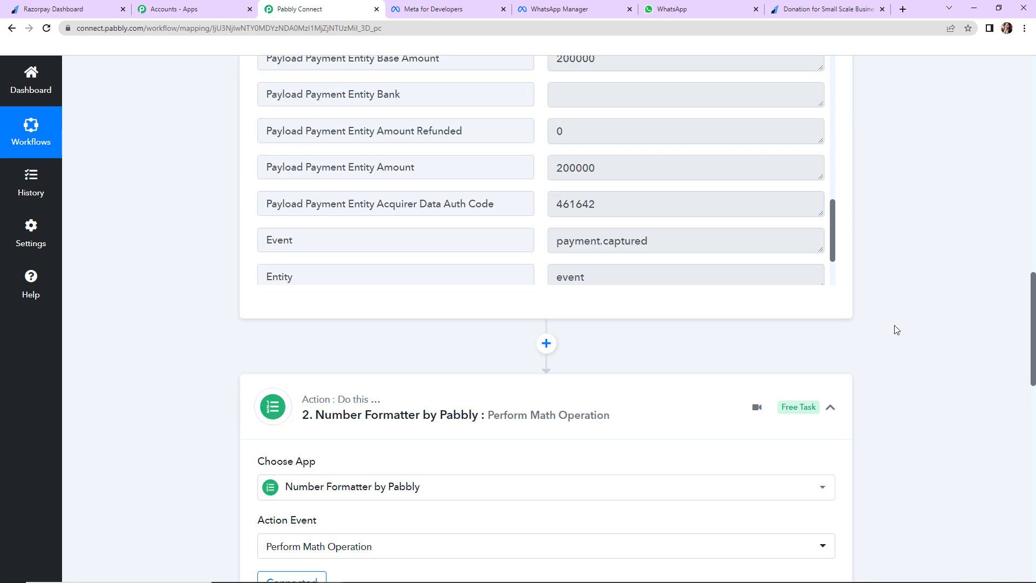
scroll(701, 273, up, 2)
scroll(697, 354, up, 10)
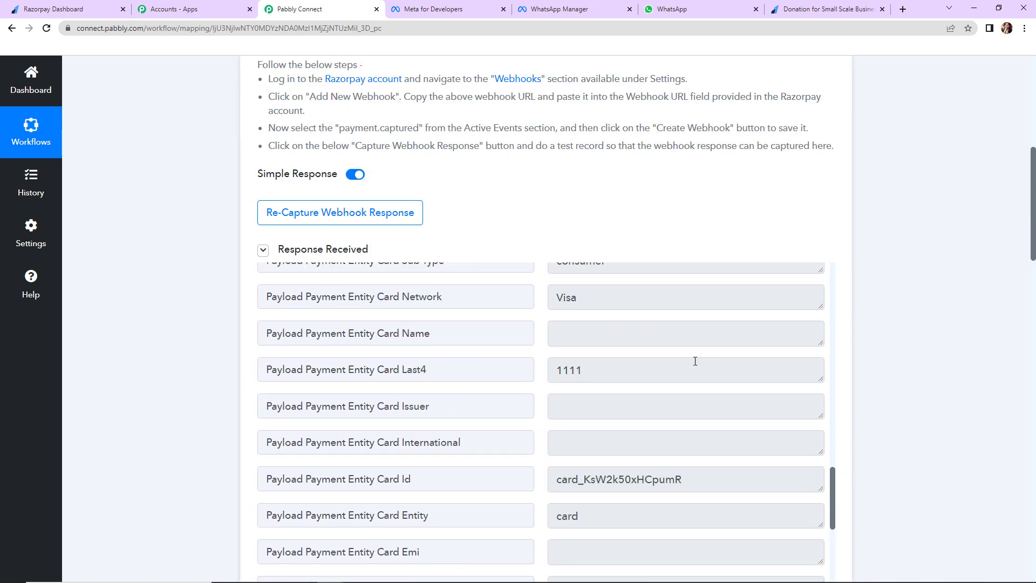
scroll(675, 474, up, 10)
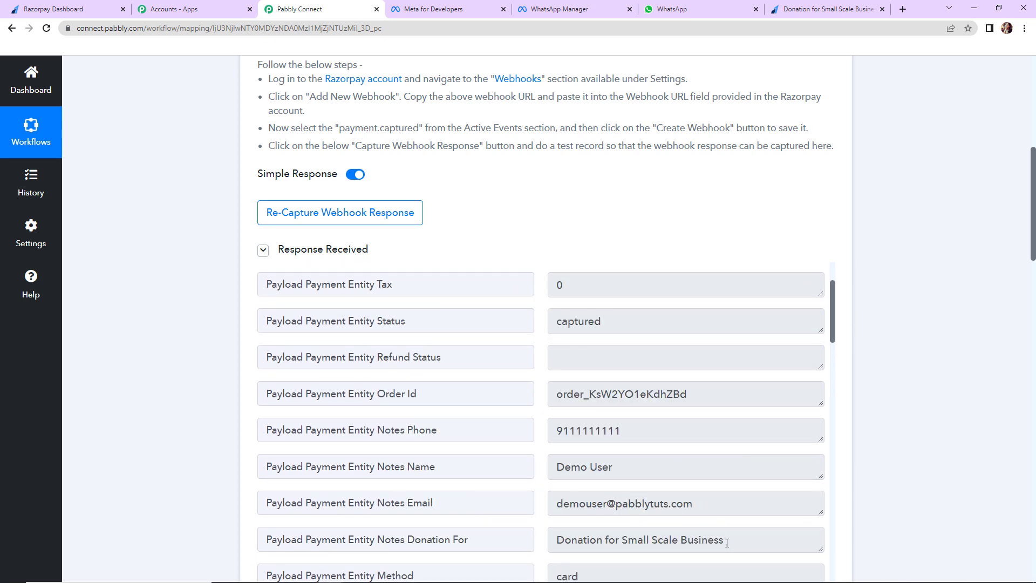
drag(727, 542, 557, 539)
key(ctrl+c)
right_click(570, 540)
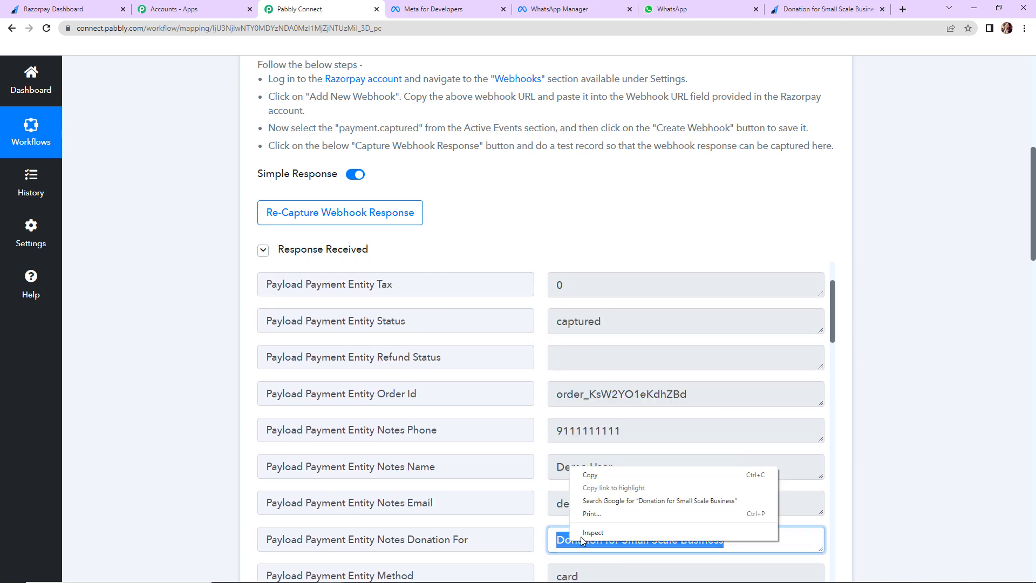
click(591, 475)
scroll(920, 429, down, 20)
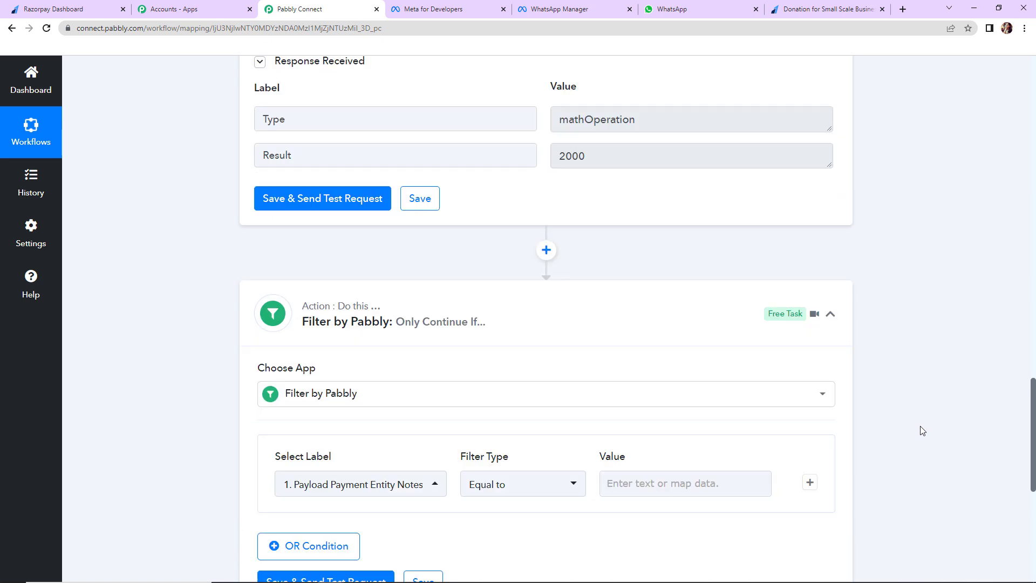
scroll(922, 430, down, 3)
Paste it as the Equal to value and test the filter, getting 'Condition is true'
click(676, 333)
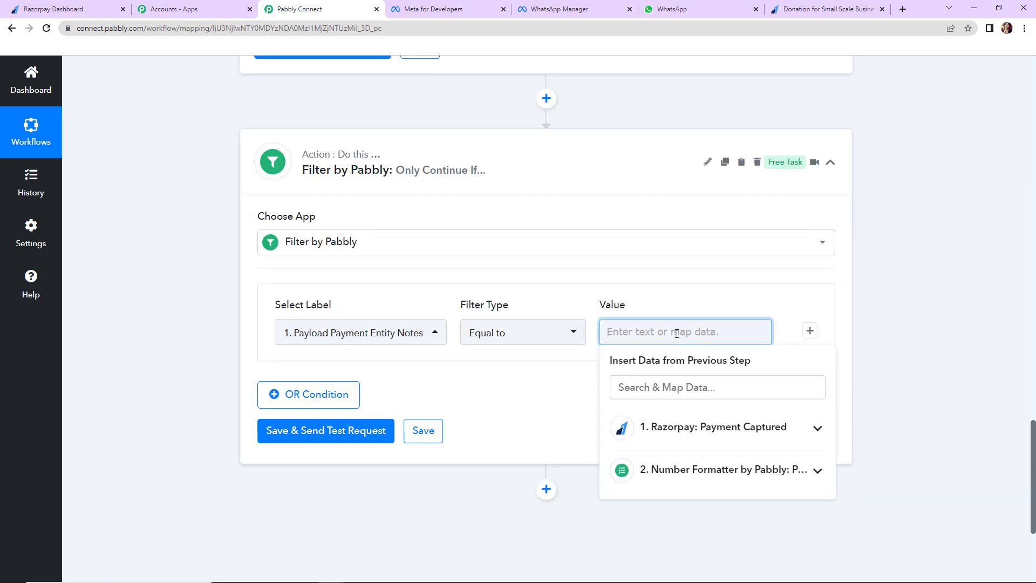
key(ctrl+v)
click(525, 355)
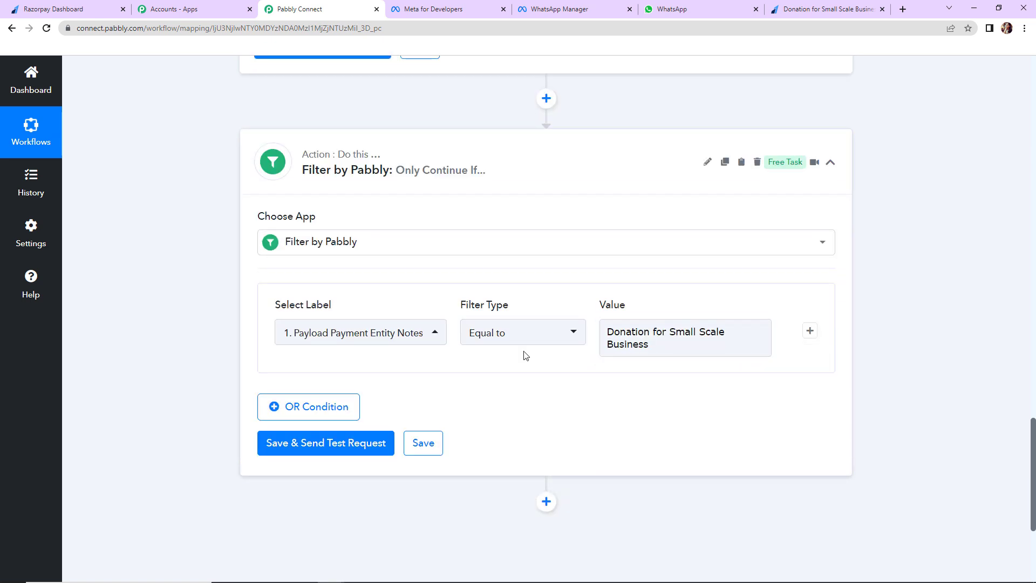
click(628, 354)
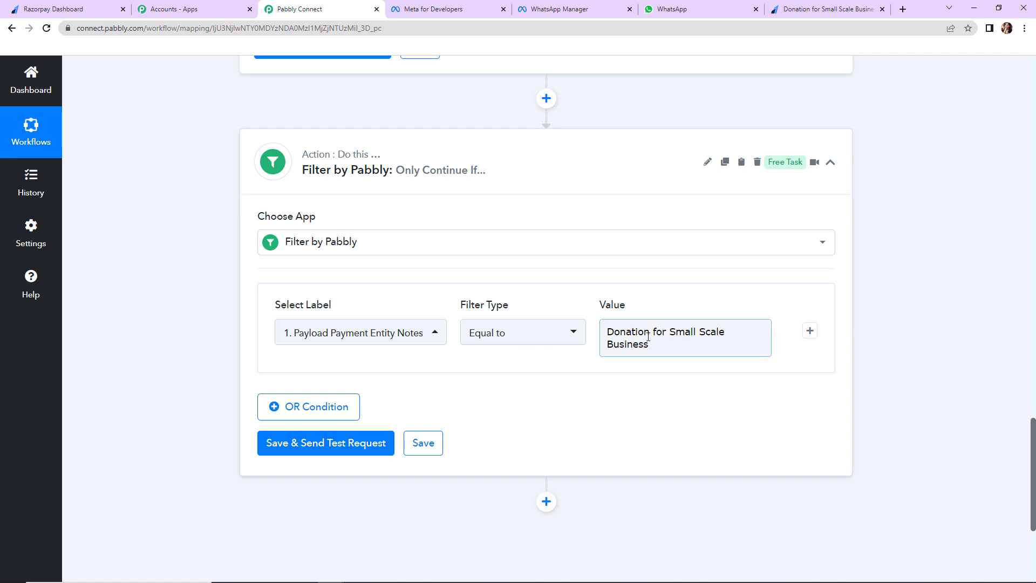
click(299, 446)
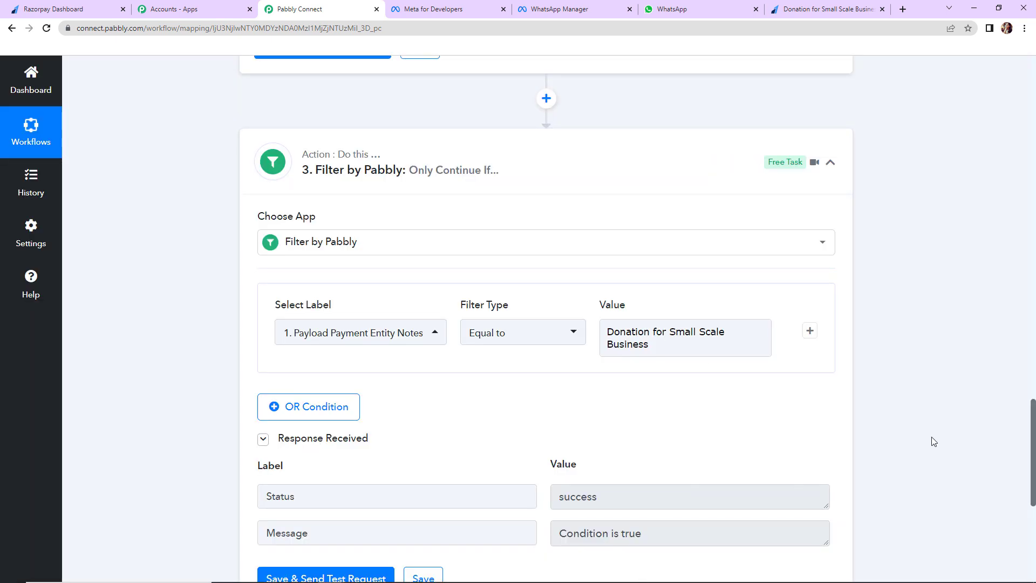
scroll(933, 442, down, 7)
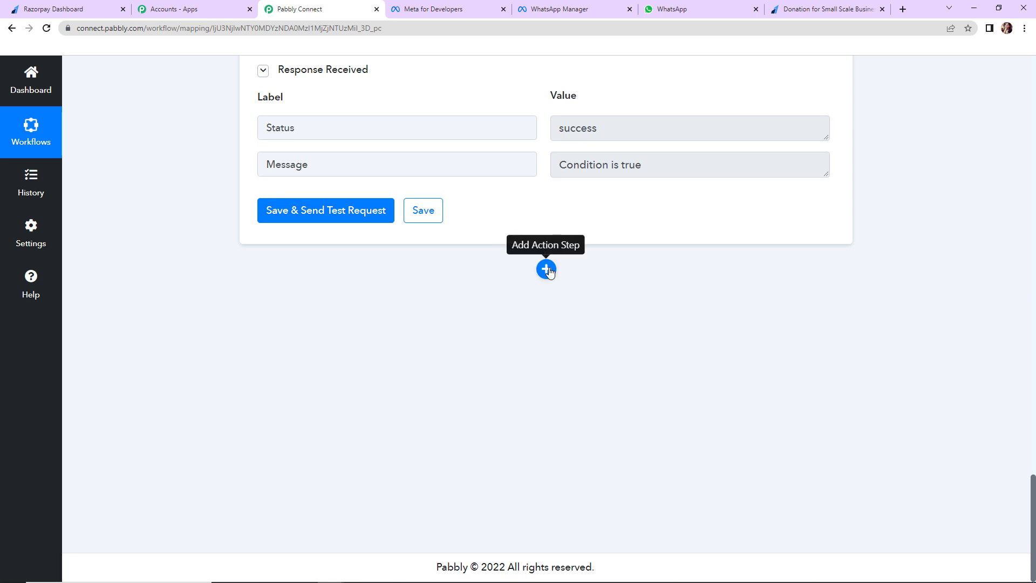
Add a WhatsApp Cloud API Send Template Message action and start adding a new connection
click(546, 269)
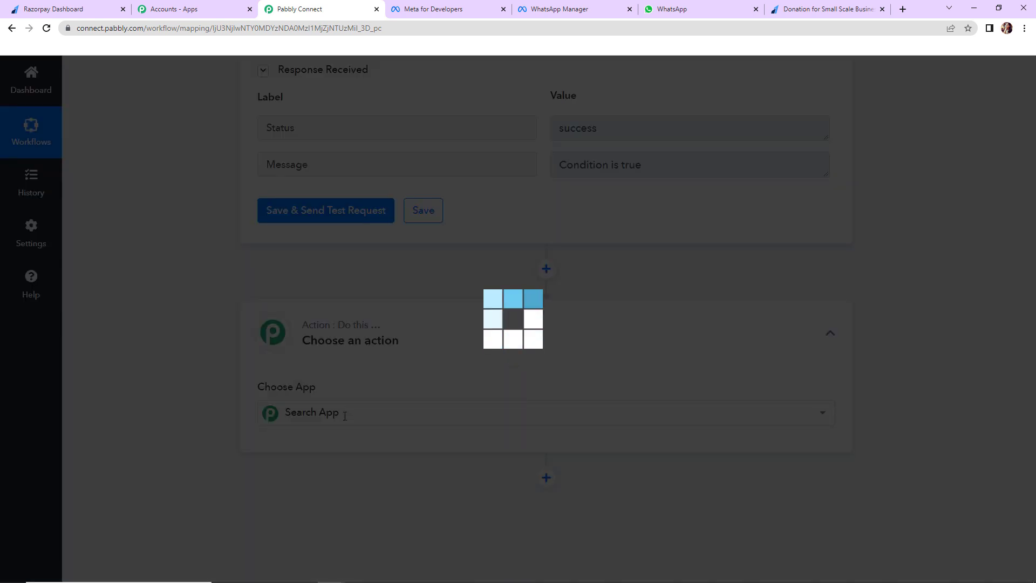
text(whatsa)
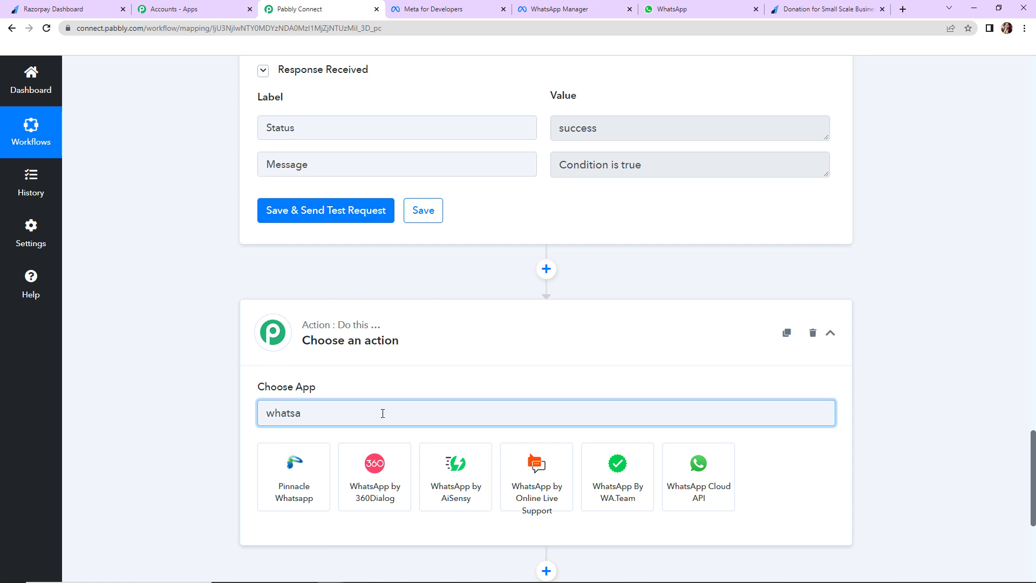
click(696, 464)
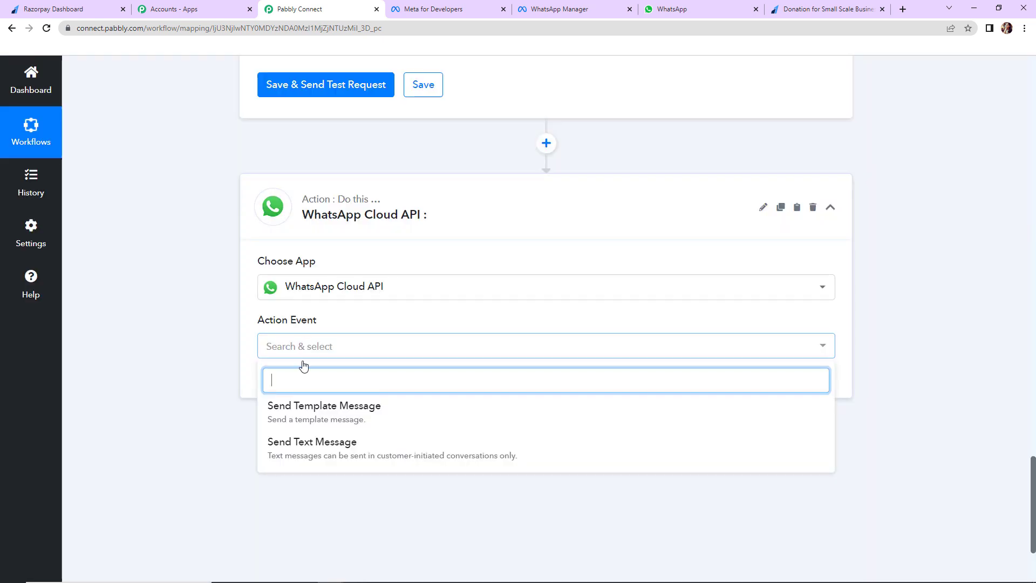
click(305, 411)
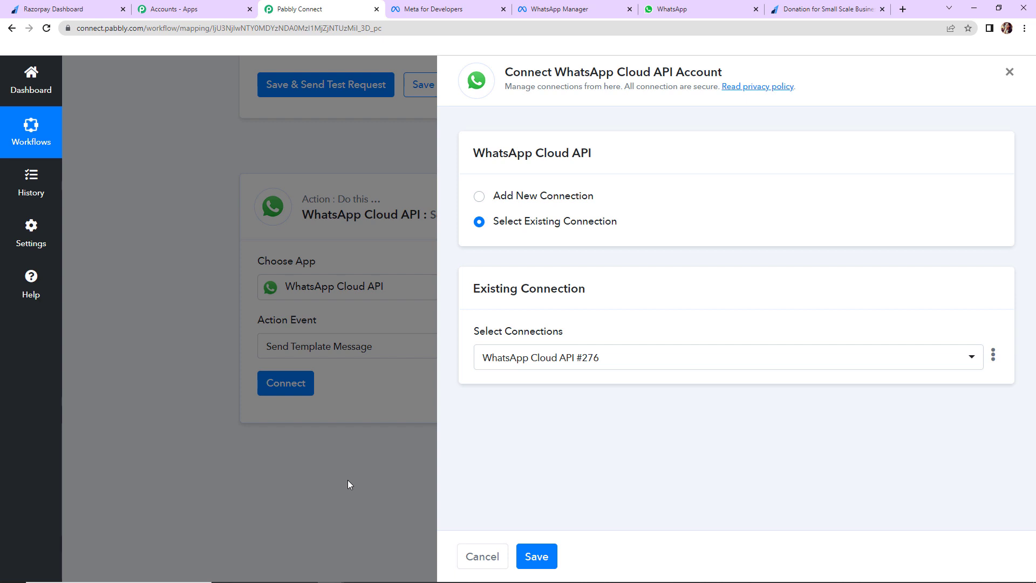
click(479, 197)
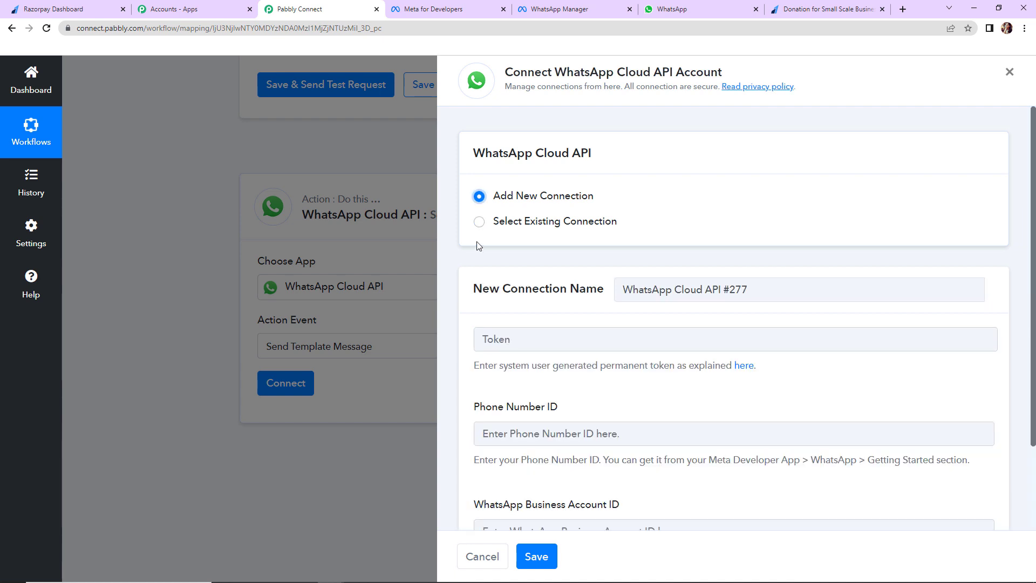
scroll(828, 248, down, 2)
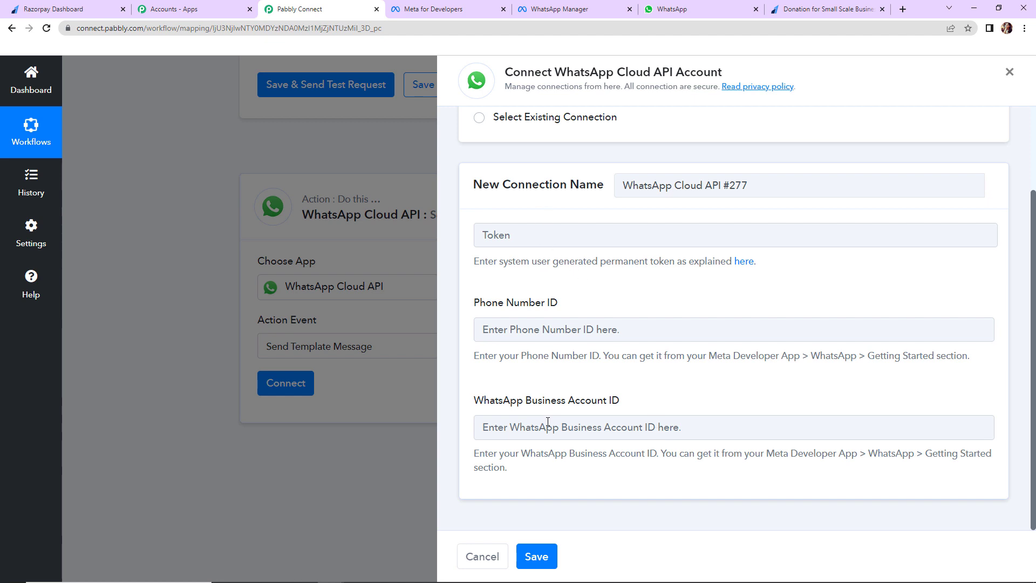
click(434, 9)
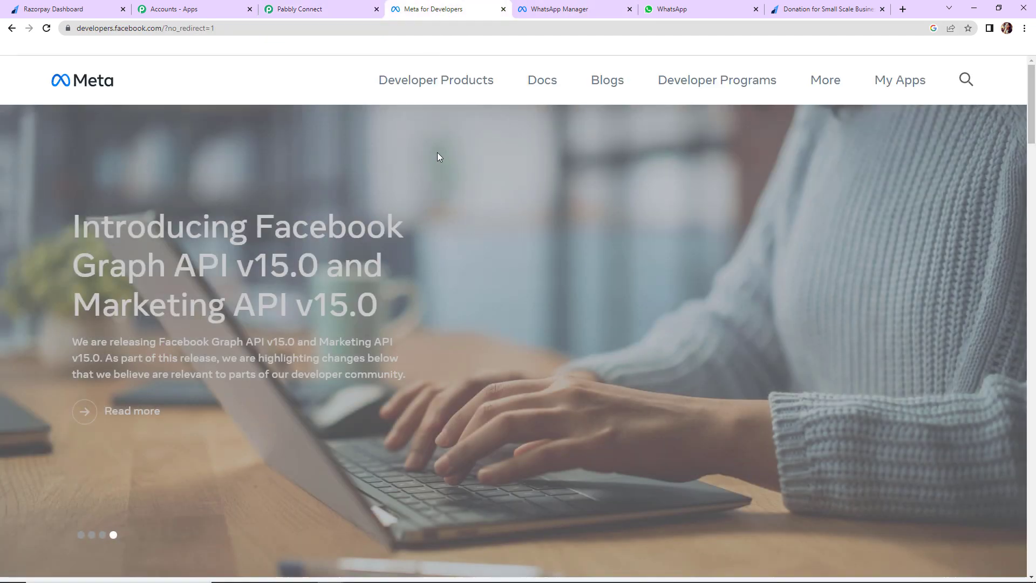
Copy the temporary access token from MyConnectMsg App's WhatsApp Getting started page
click(893, 82)
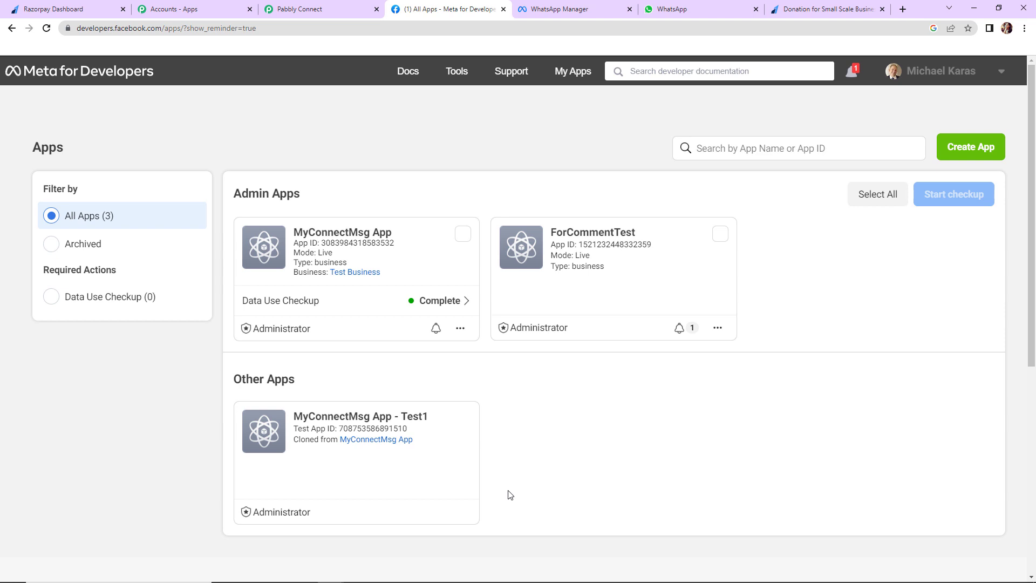
click(984, 157)
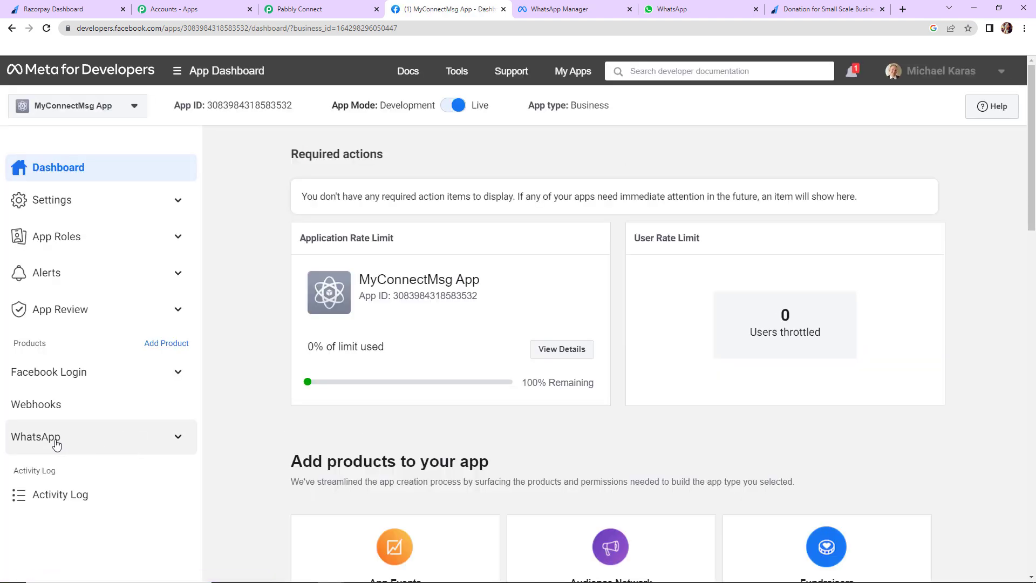
click(147, 441)
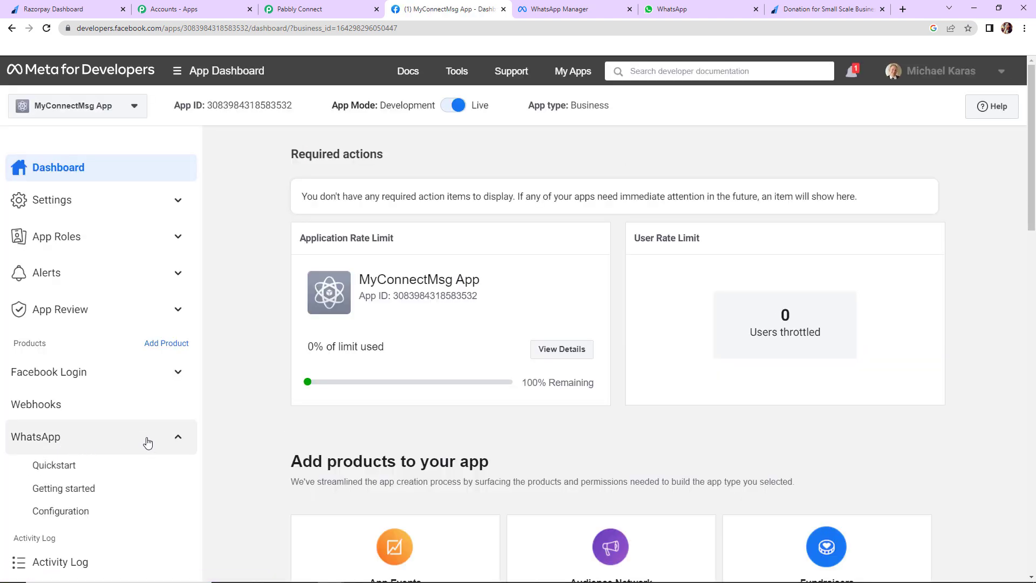
click(85, 493)
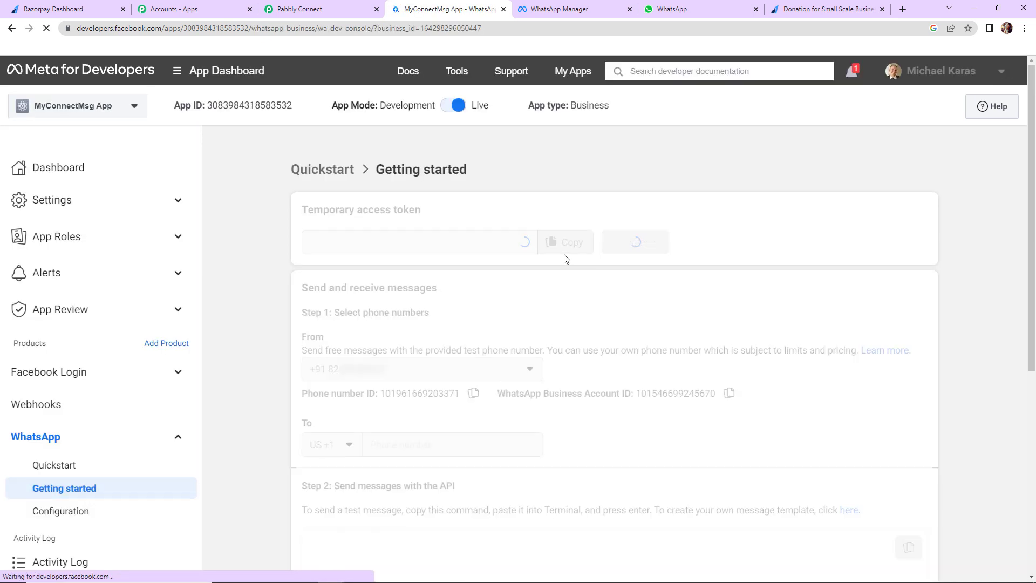
scroll(675, 296, down, 1)
scroll(675, 296, up, 1)
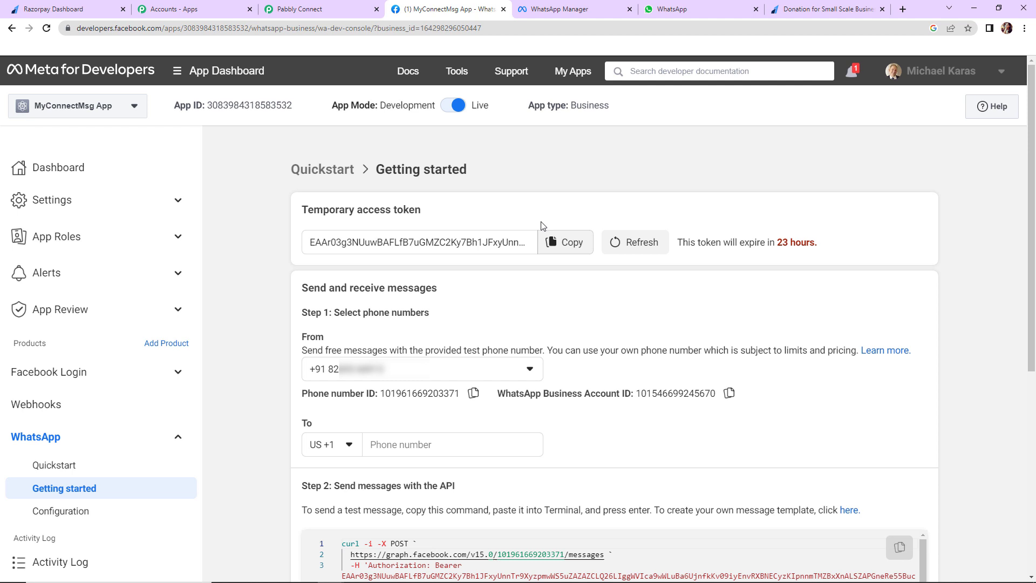
click(565, 242)
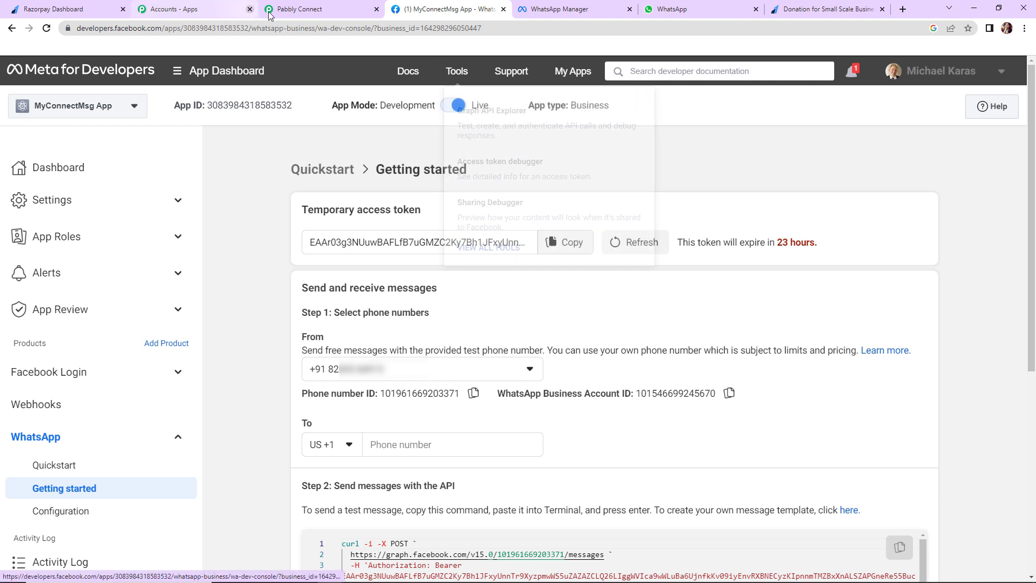
Paste the access token and the copied Phone Number ID into the connection form
click(269, 14)
click(507, 234)
key(ctrl+v)
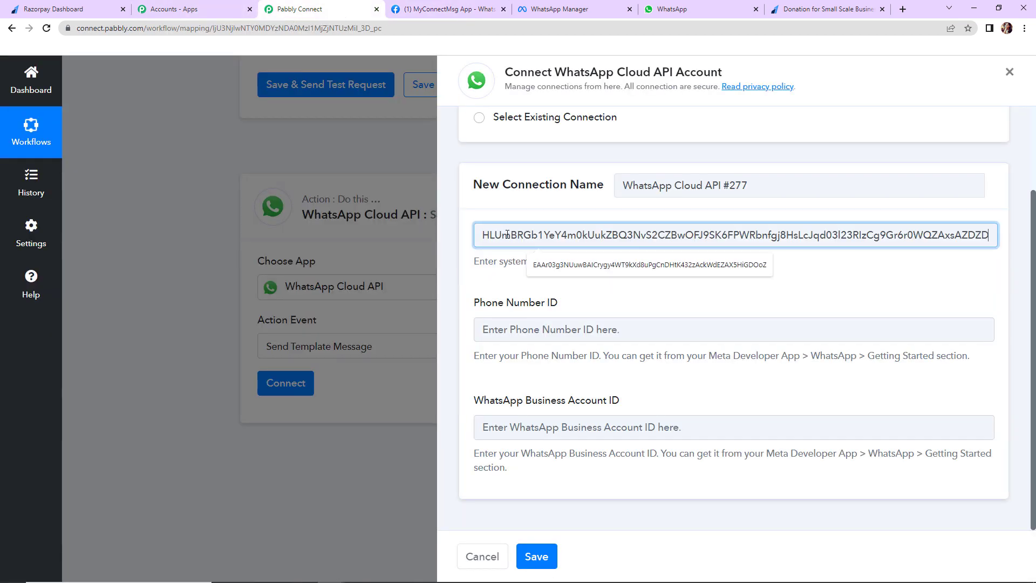
click(459, 8)
click(473, 392)
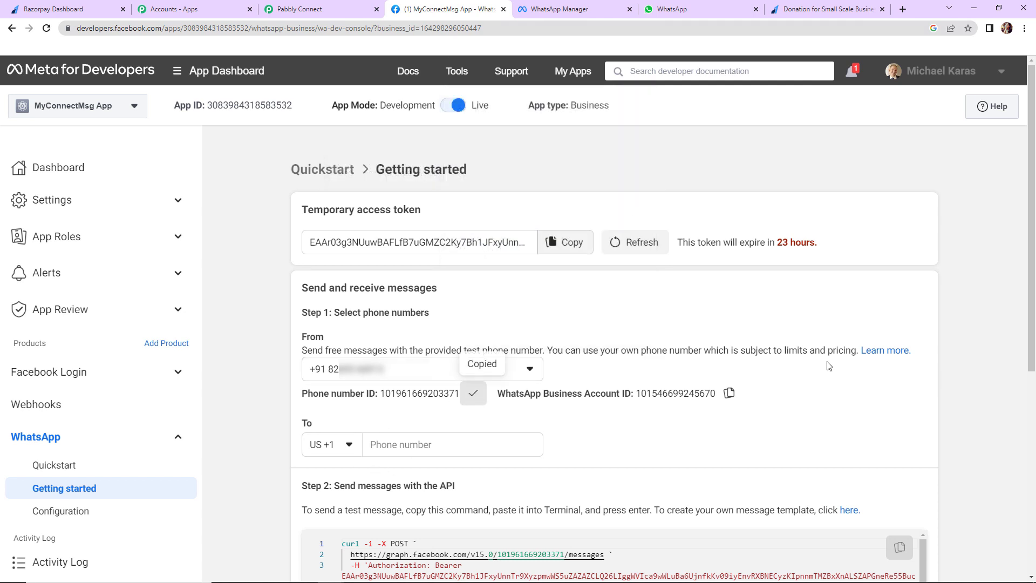
click(300, 9)
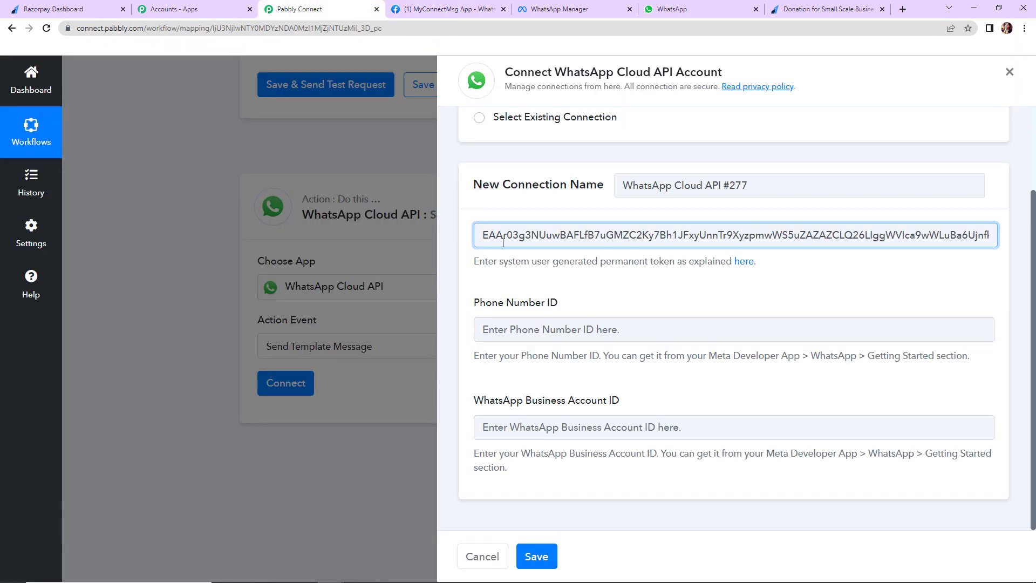
click(502, 339)
key(ctrl+v)
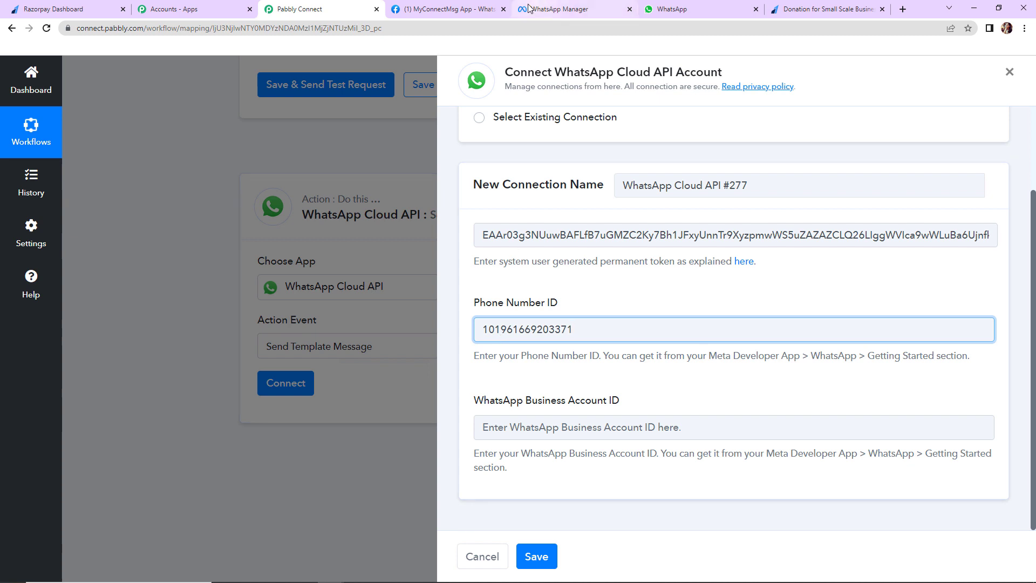
Copy in the WhatsApp Business Account ID and save the connection
click(450, 9)
click(729, 393)
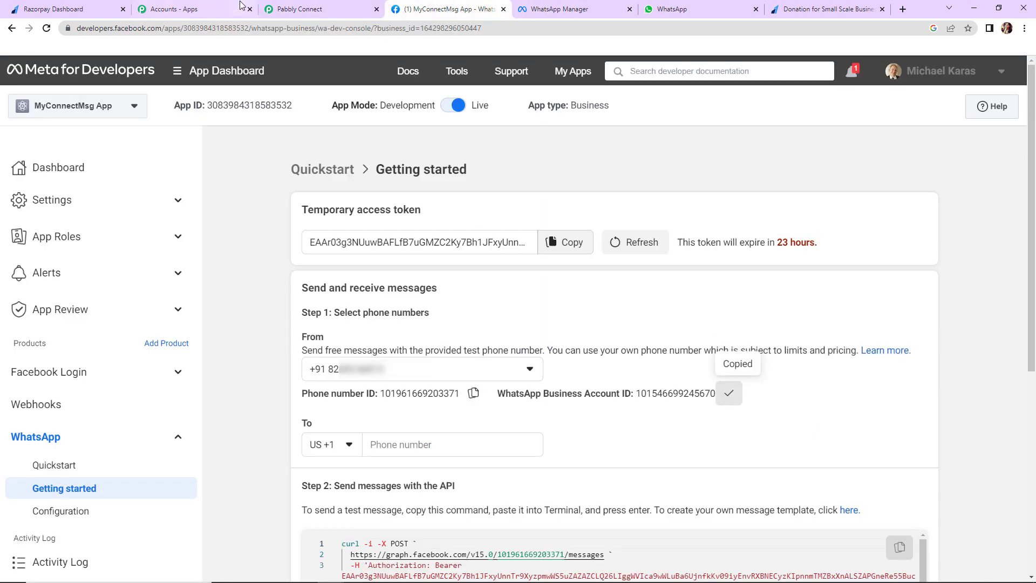
click(299, 9)
click(525, 430)
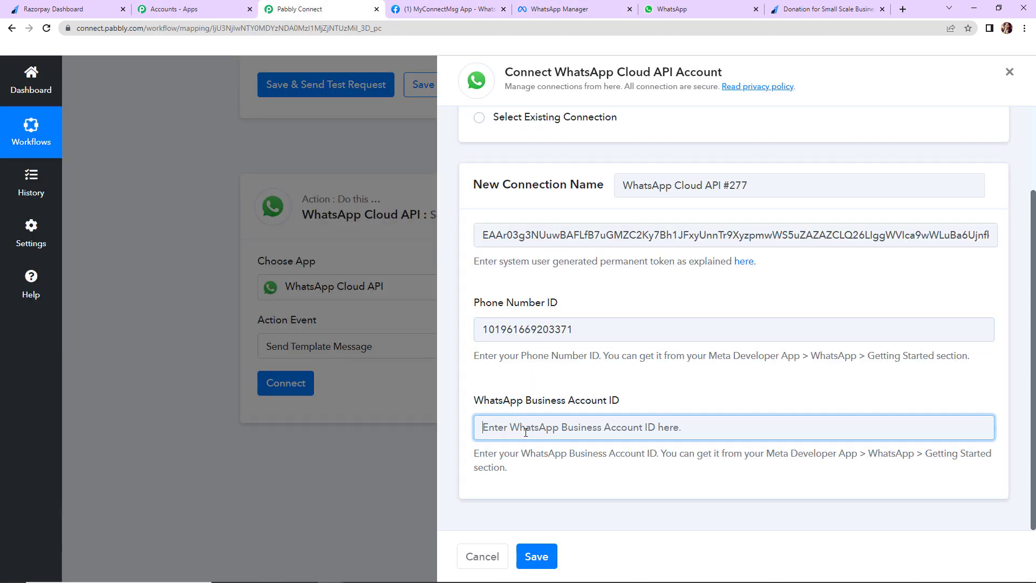
key(ctrl+v)
click(535, 561)
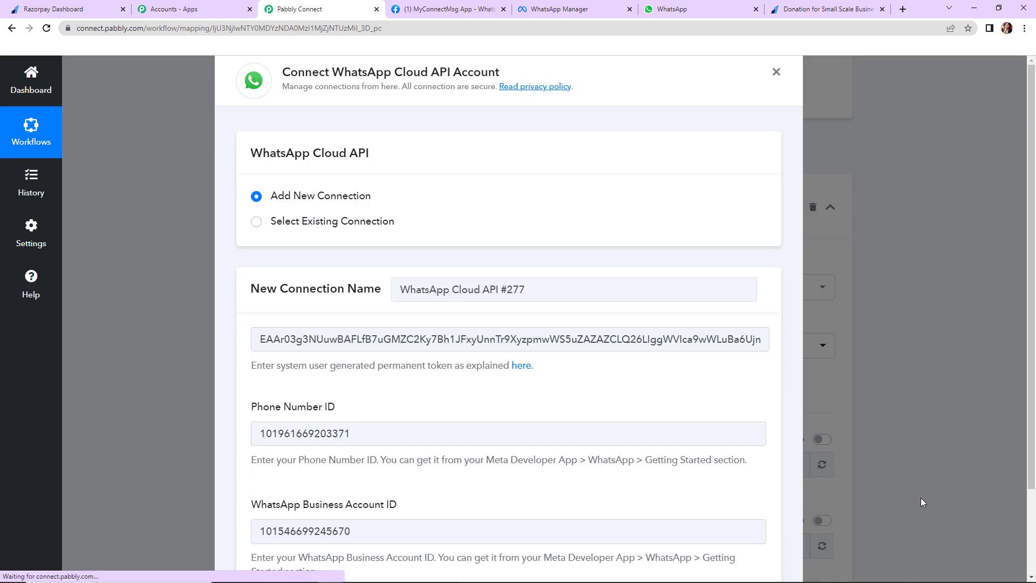
Review the donation_certificate_final (en_GB) template settings and click into Body Field 1
scroll(962, 413, down, 5)
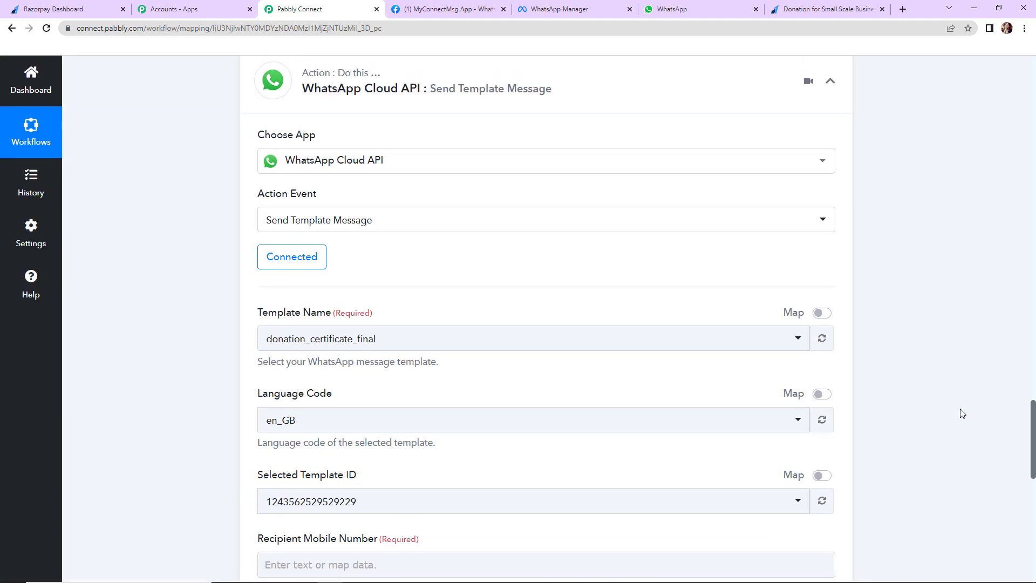
click(433, 514)
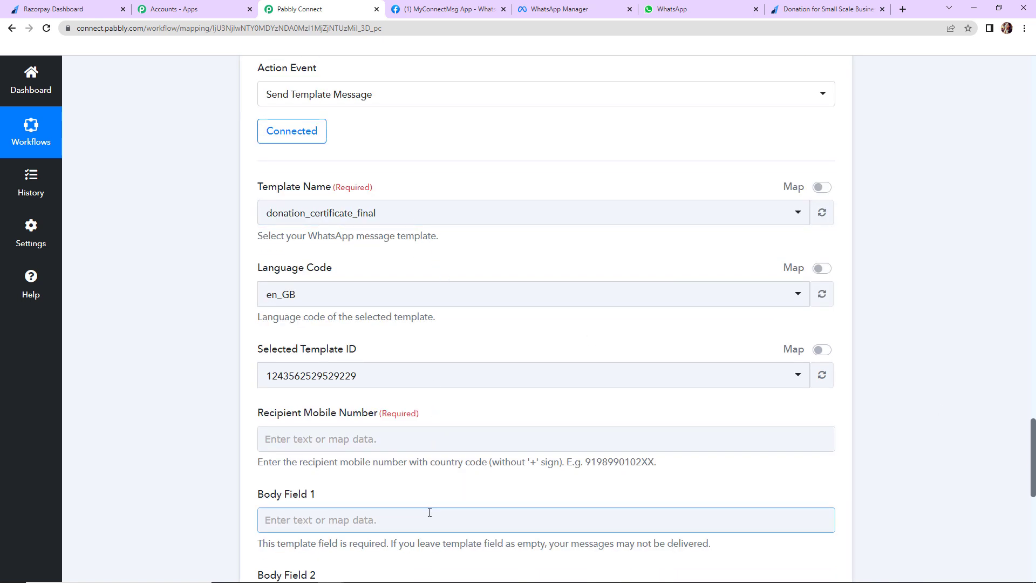
drag(258, 186, 332, 193)
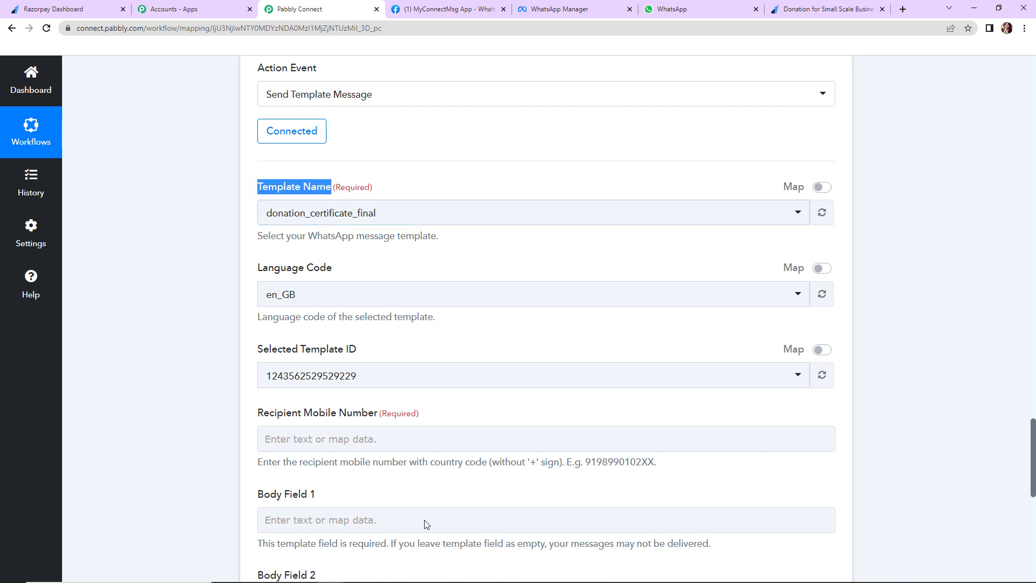
click(461, 9)
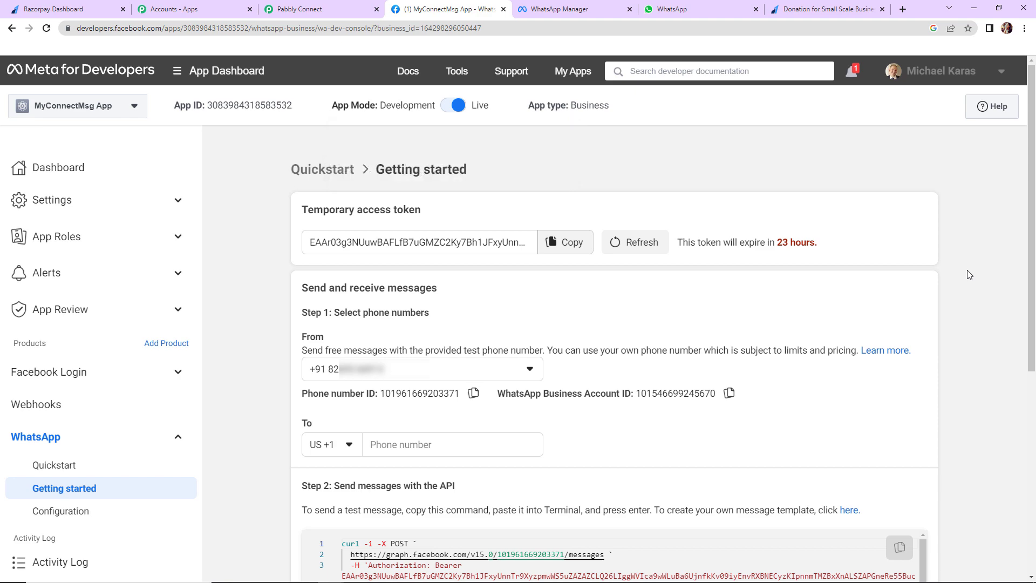
Search Message templates for 'donation' and open donation_message_final English (US)
scroll(839, 341, down, 5)
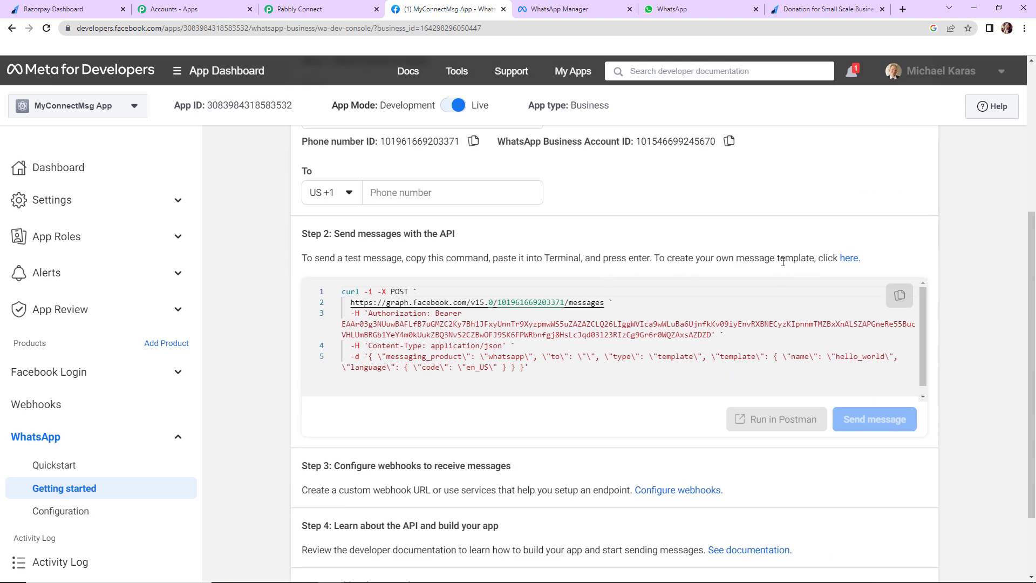
click(849, 258)
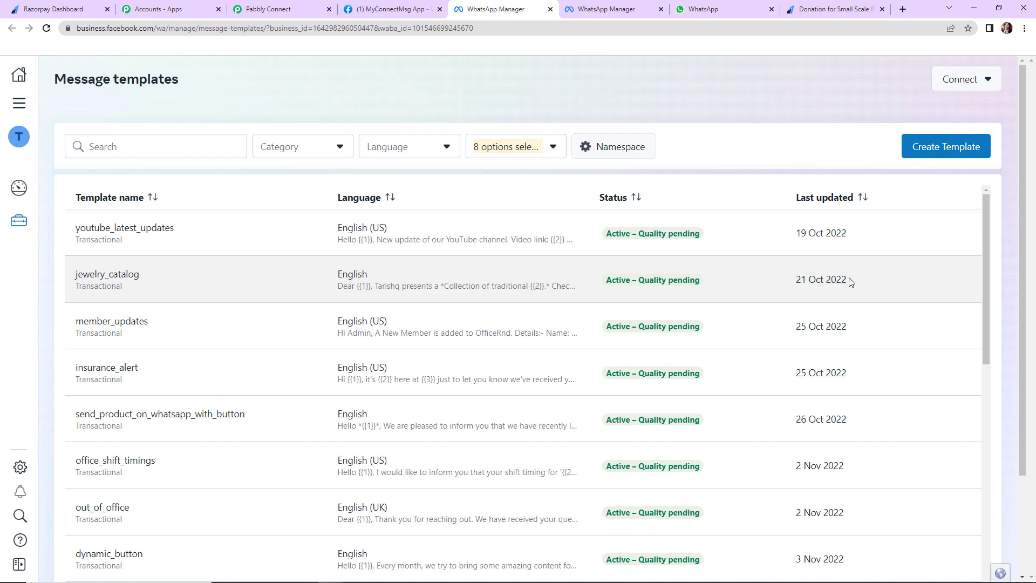
click(108, 147)
text(donation)
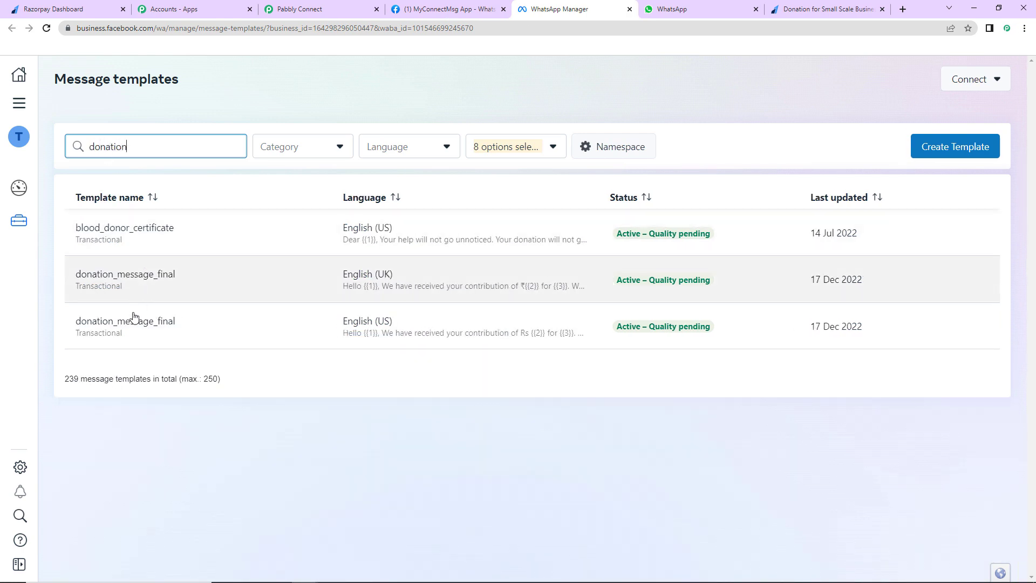
click(133, 324)
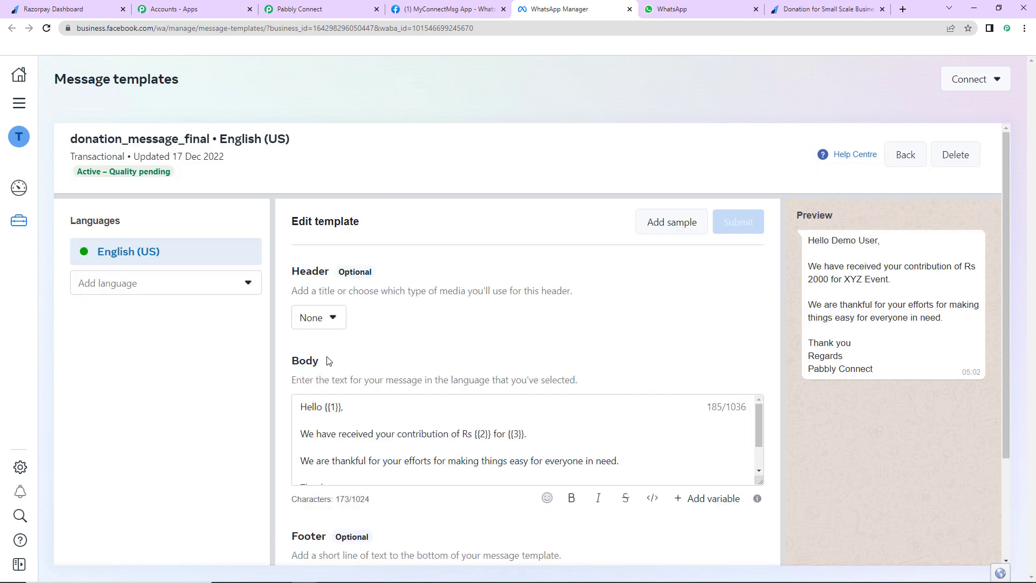
Change the template's header type to None
click(332, 320)
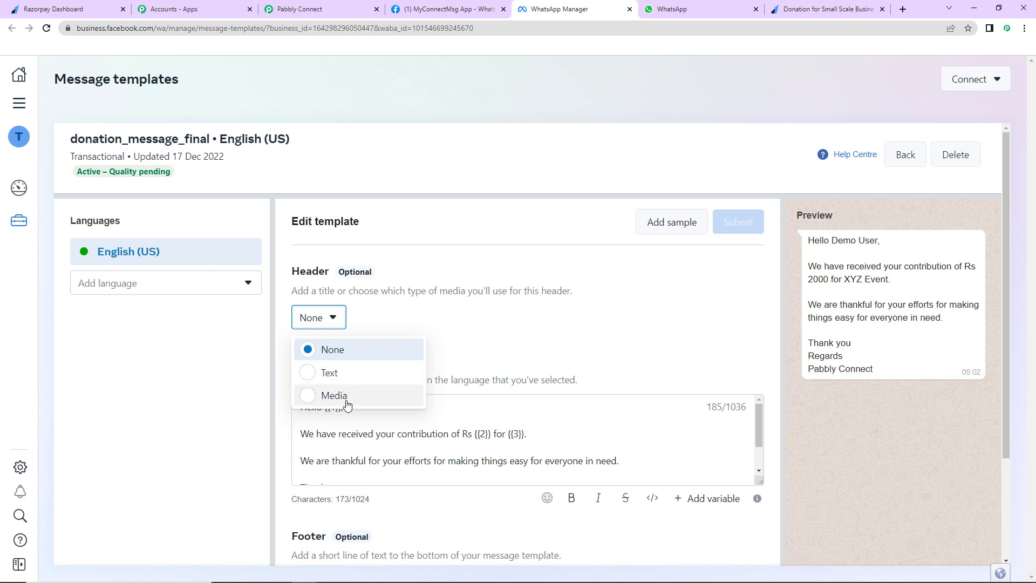
click(319, 401)
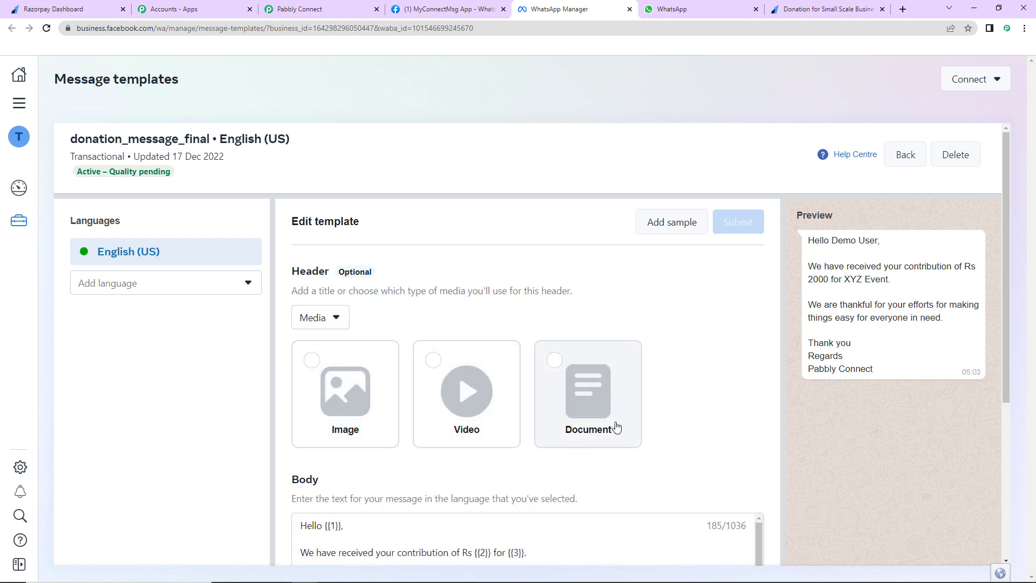
click(323, 317)
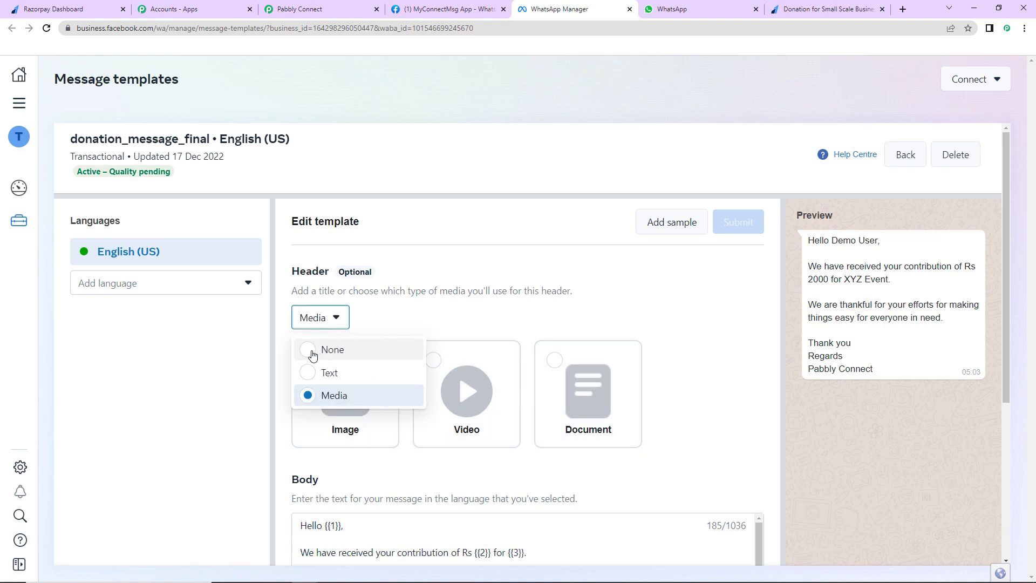
click(320, 351)
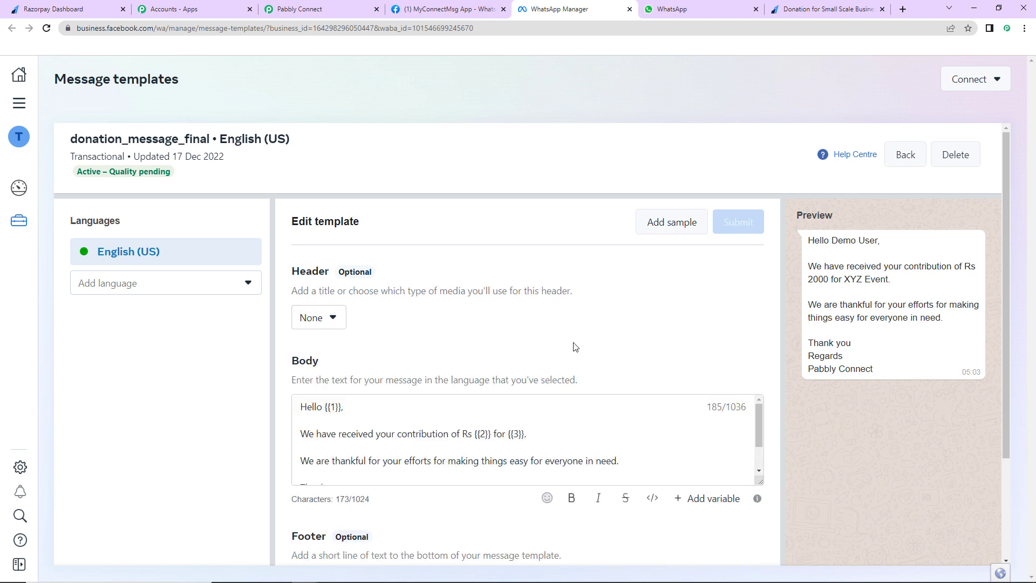
Enlarge the Body box to read the full message and its {{3}} placeholder
drag(760, 482, 757, 528)
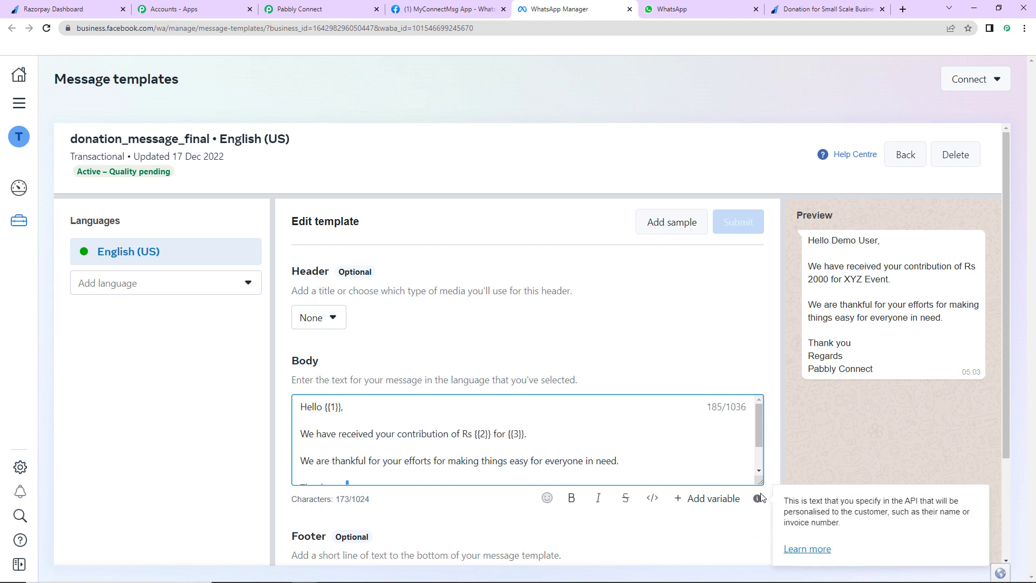
drag(761, 482, 770, 539)
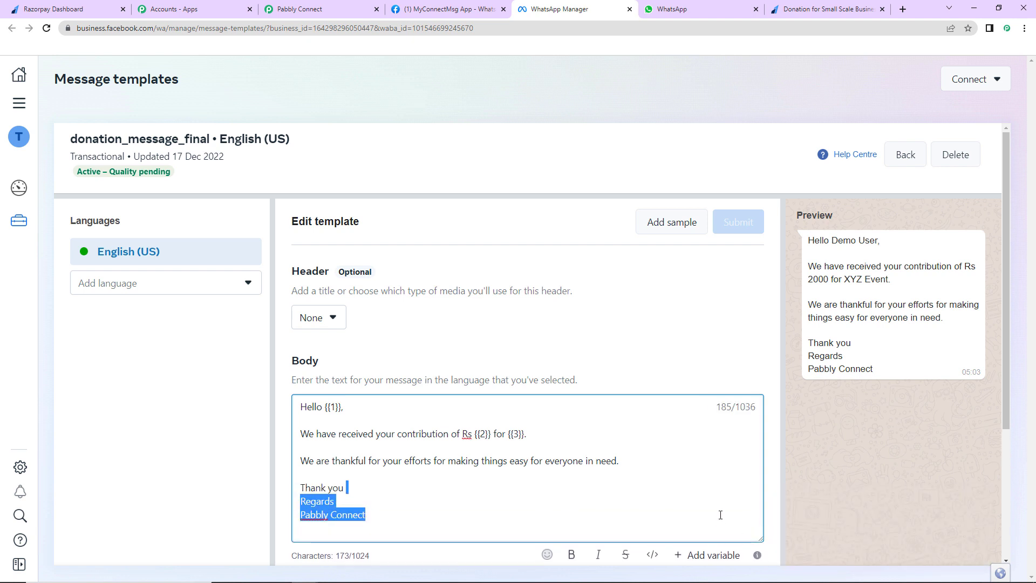
click(718, 516)
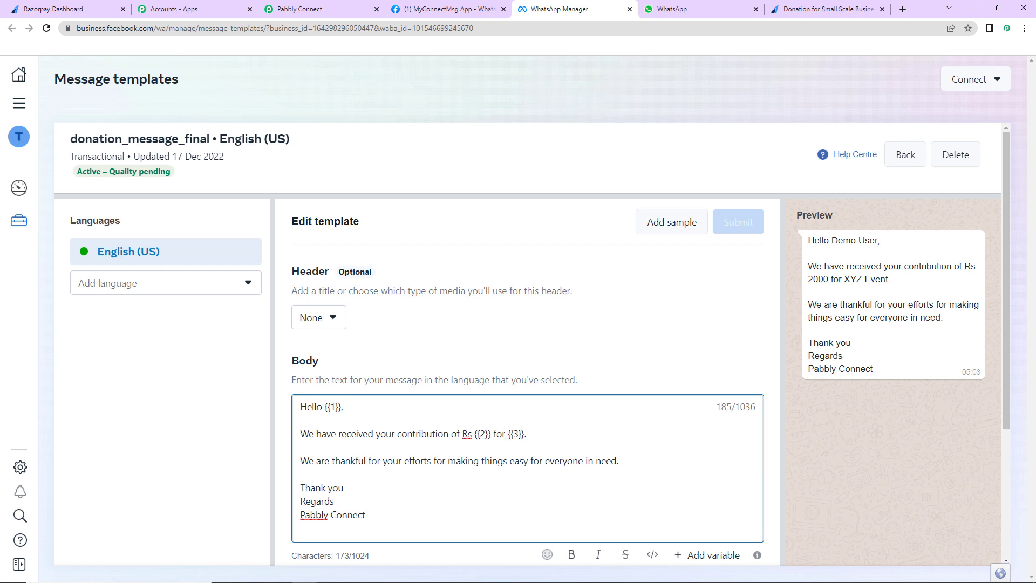
drag(508, 433, 522, 434)
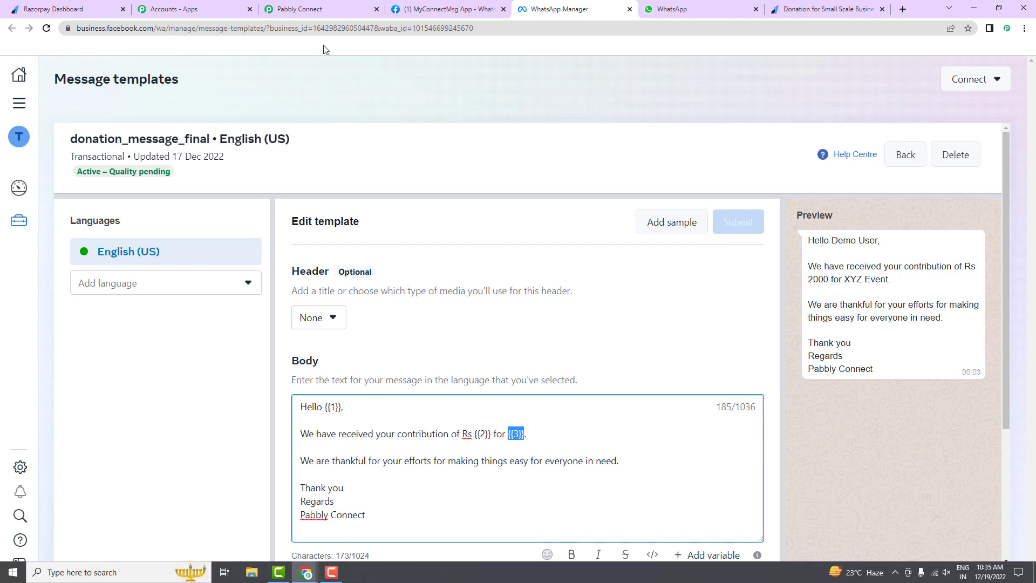
click(332, 7)
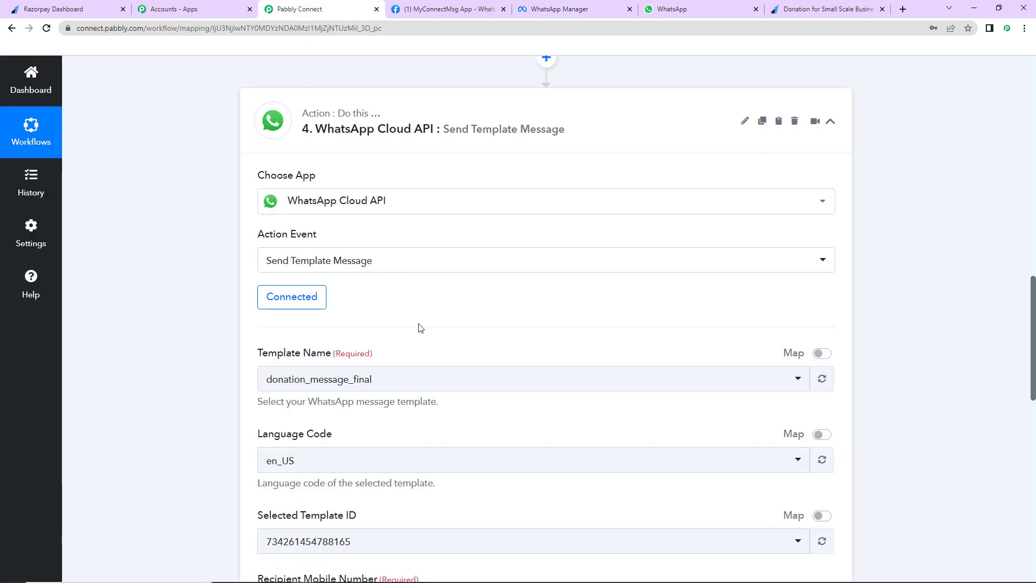
Set the recipient number to 91 followed by the payer's Notes Phone
scroll(420, 327, down, 2)
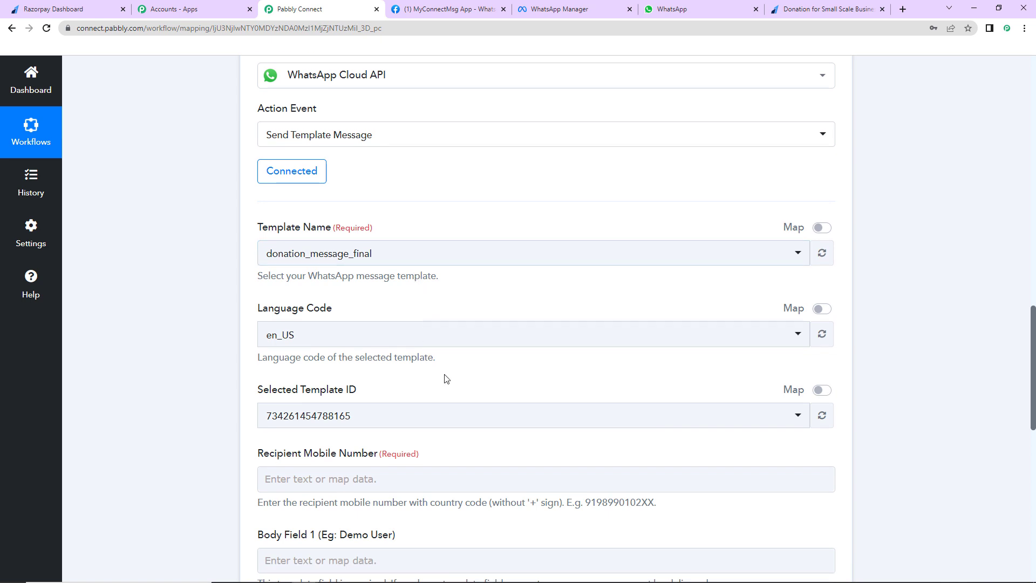
scroll(439, 373, down, 5)
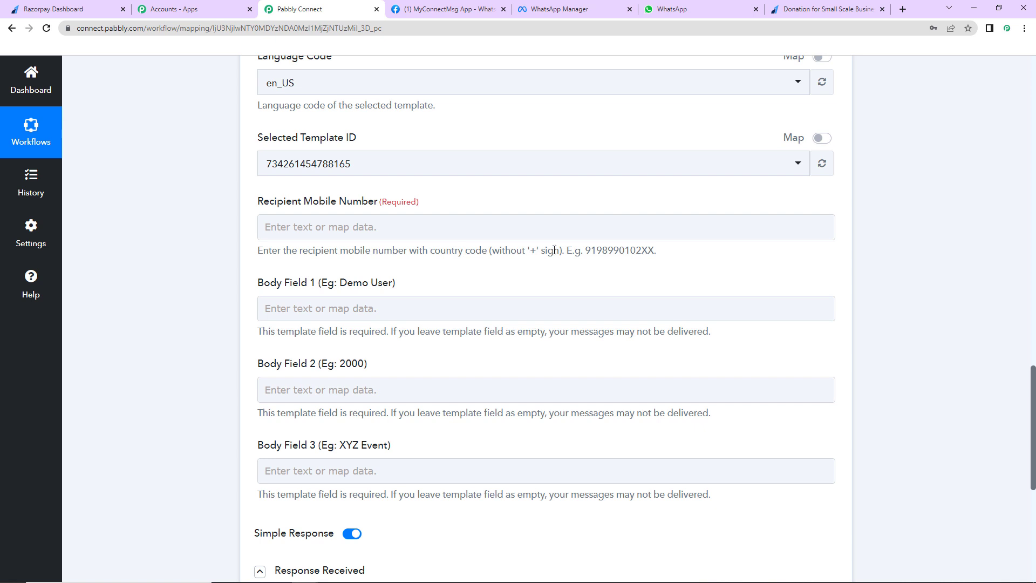
click(297, 226)
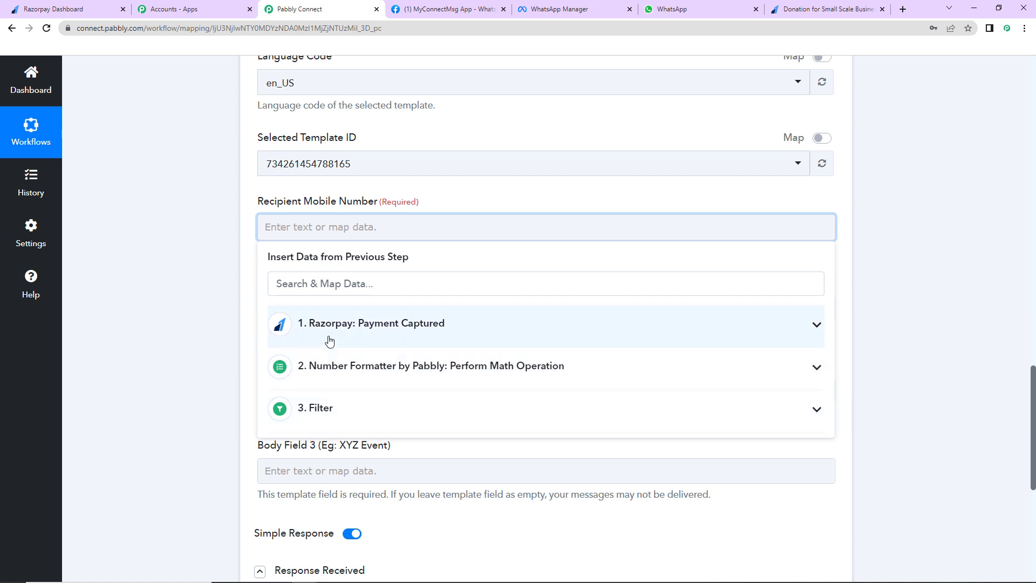
click(370, 341)
click(582, 519)
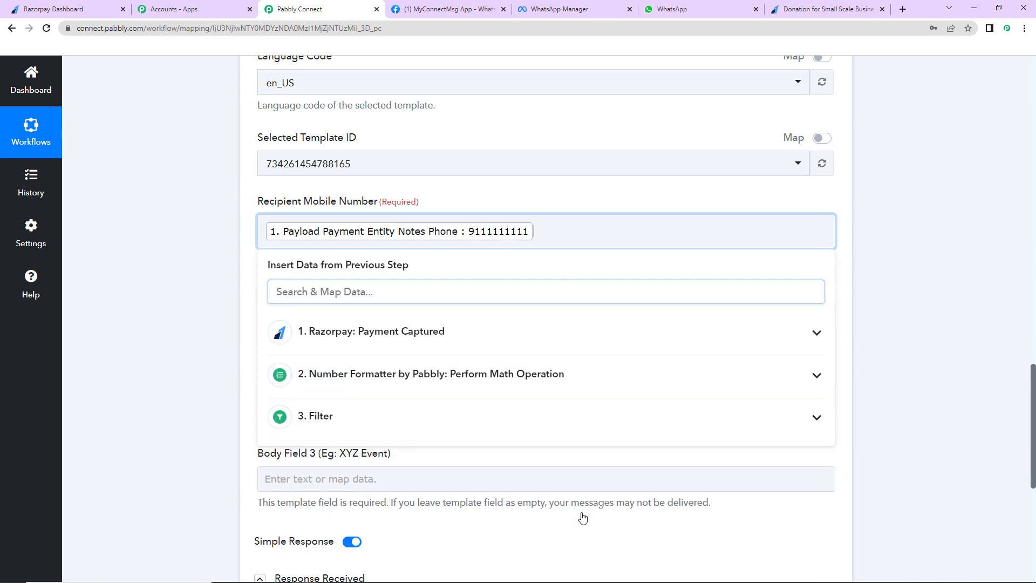
click(264, 231)
text(91)
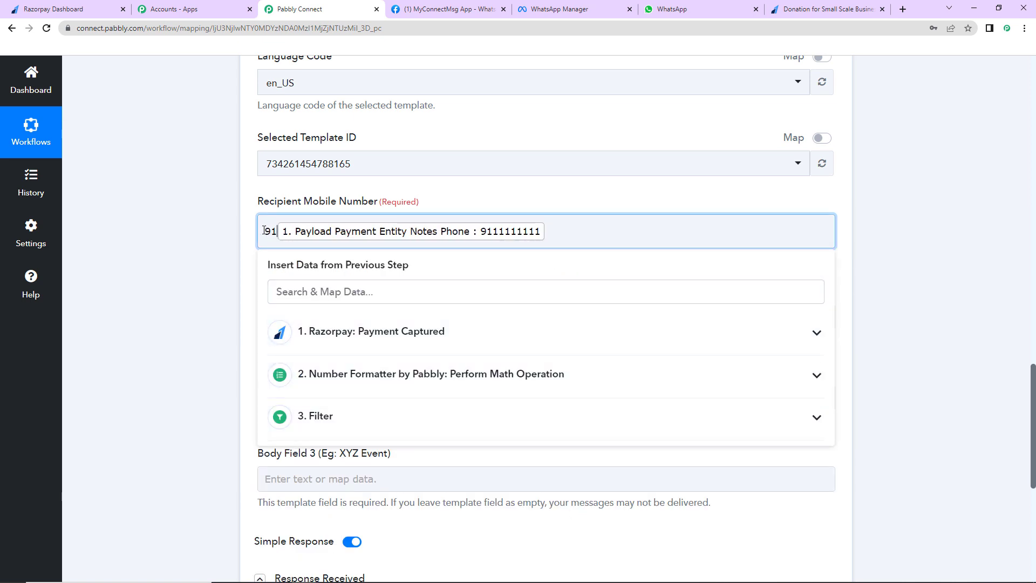
click(237, 250)
scroll(232, 251, down, 5)
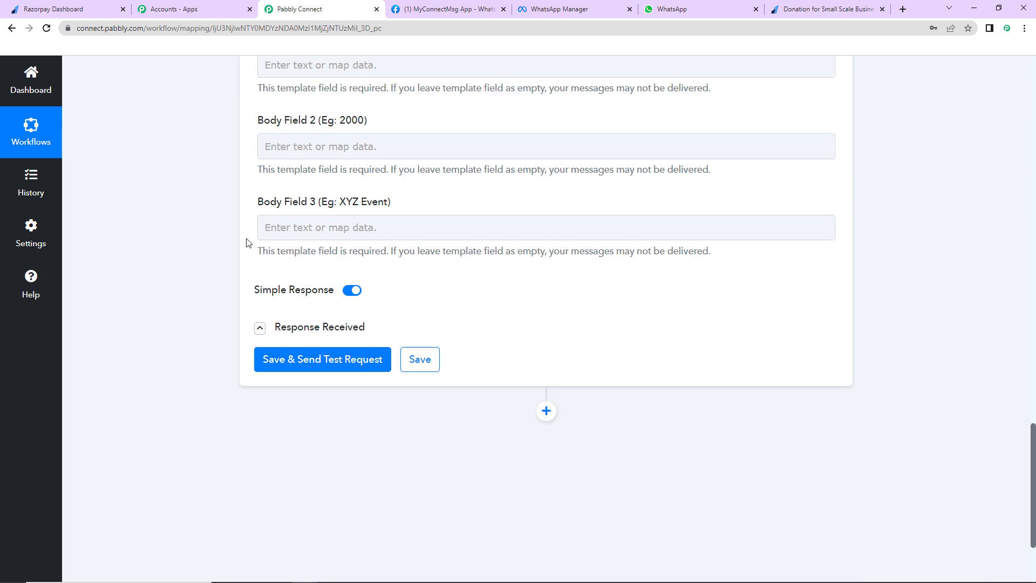
scroll(247, 240, up, 5)
Map Notes Name into Body Field 1 and the Number Formatter Result into Body Field 2
click(334, 315)
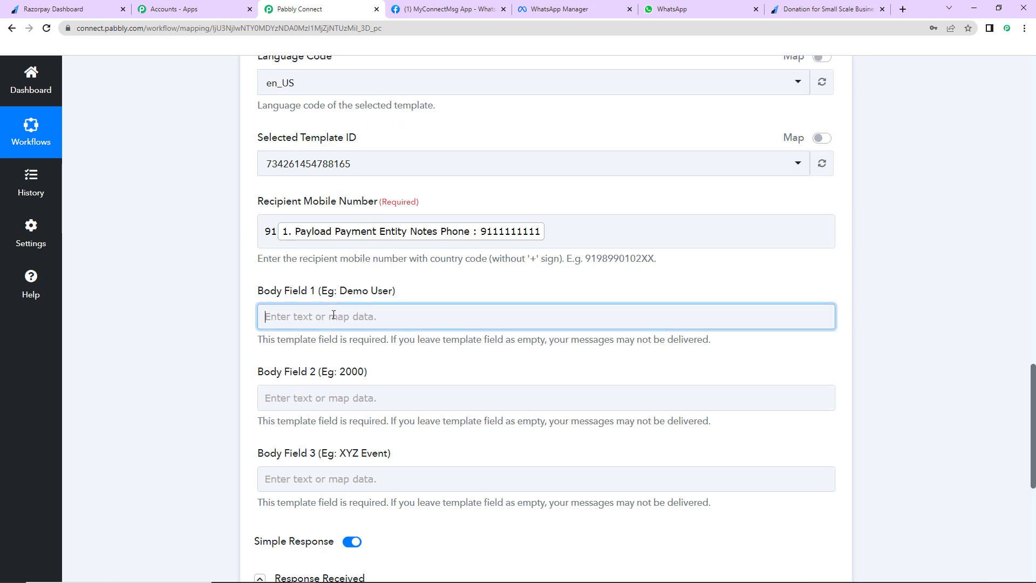
click(408, 415)
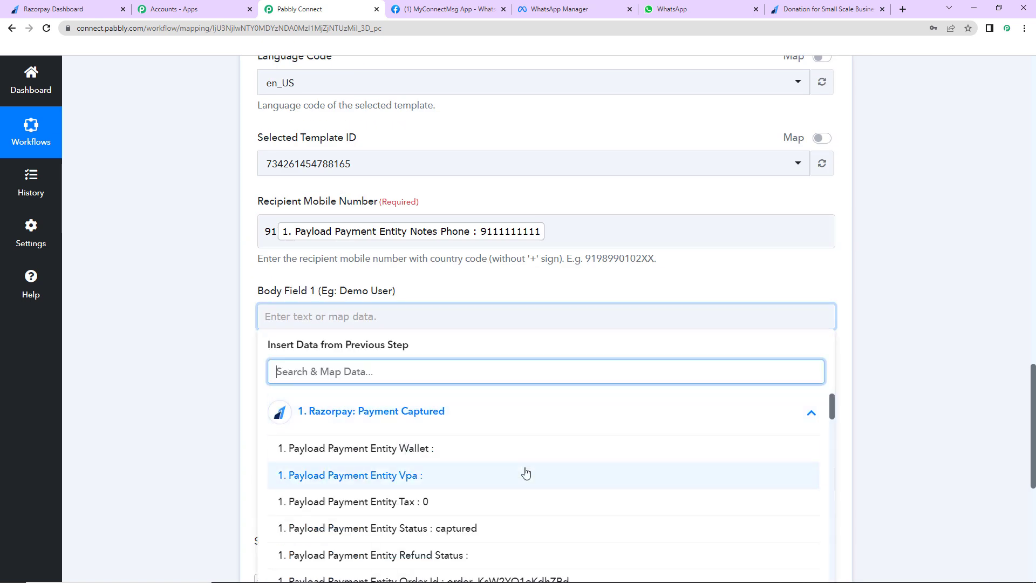
scroll(524, 469, down, 4)
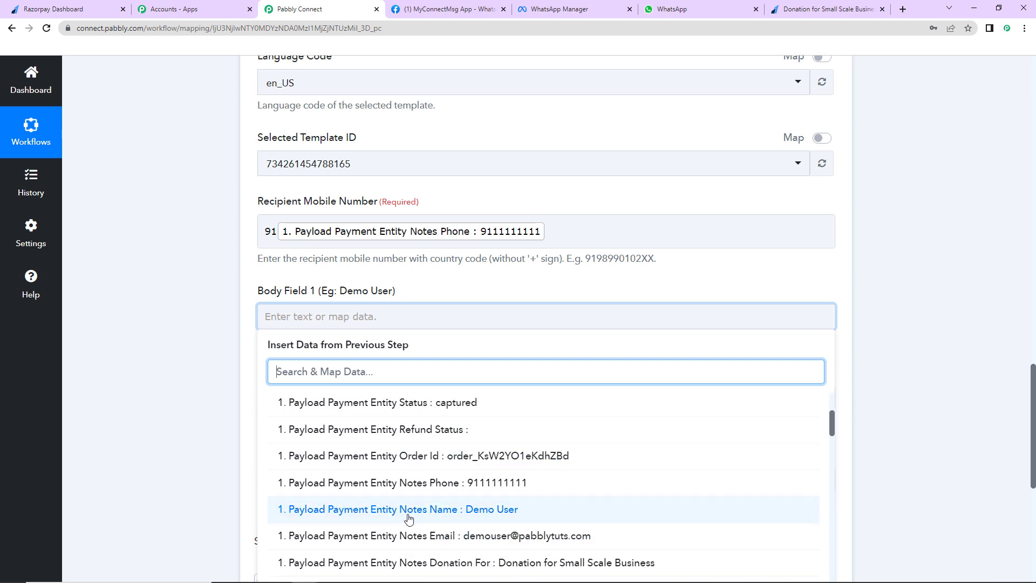
click(410, 510)
click(220, 419)
scroll(220, 418, down, 2)
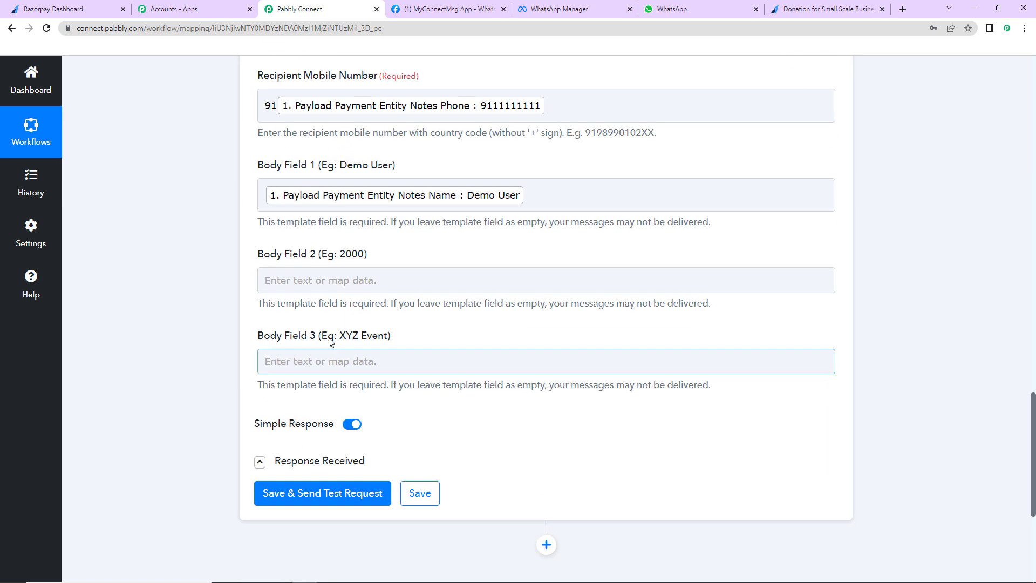
click(368, 281)
click(367, 281)
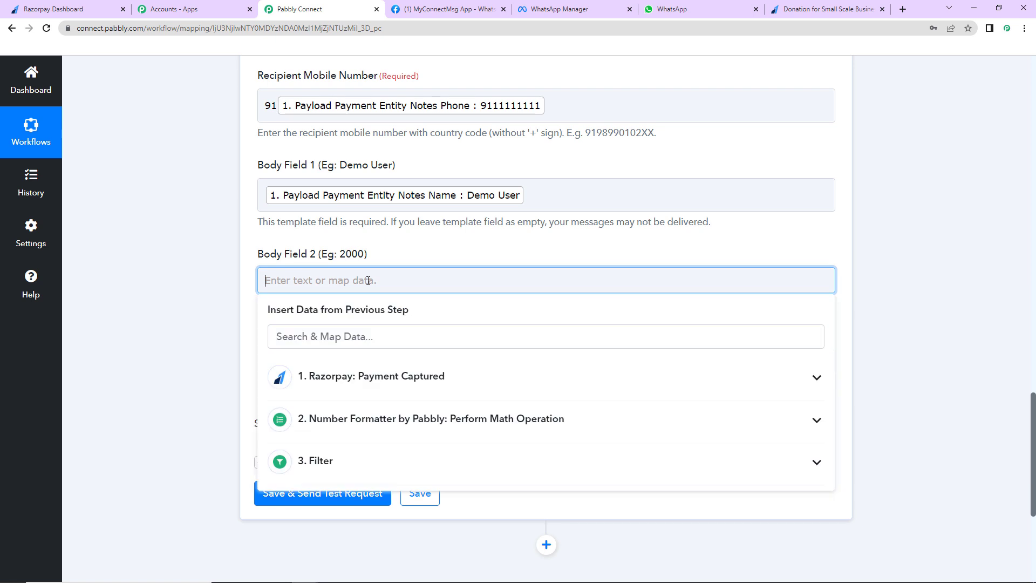
click(362, 420)
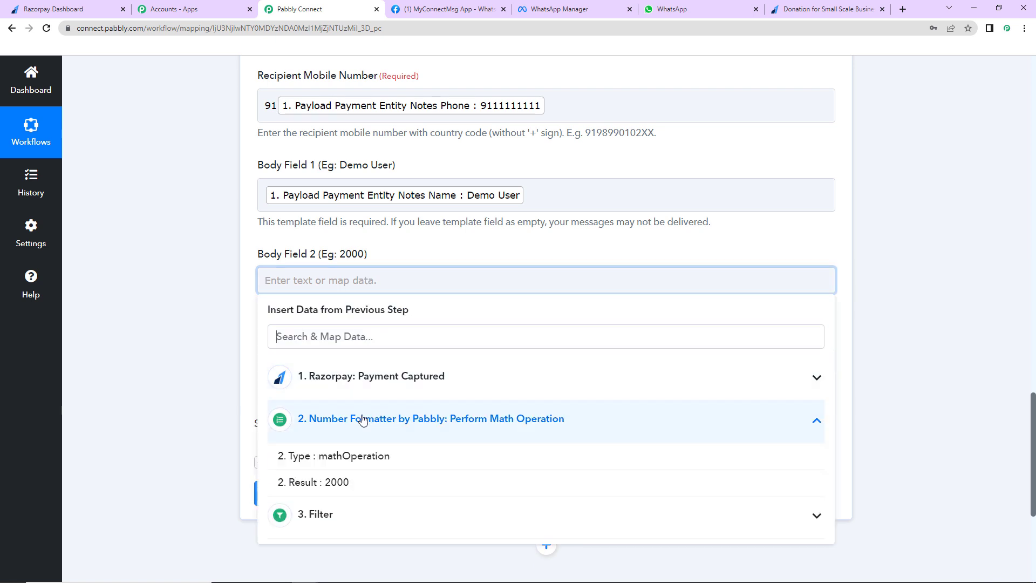
click(347, 483)
click(205, 340)
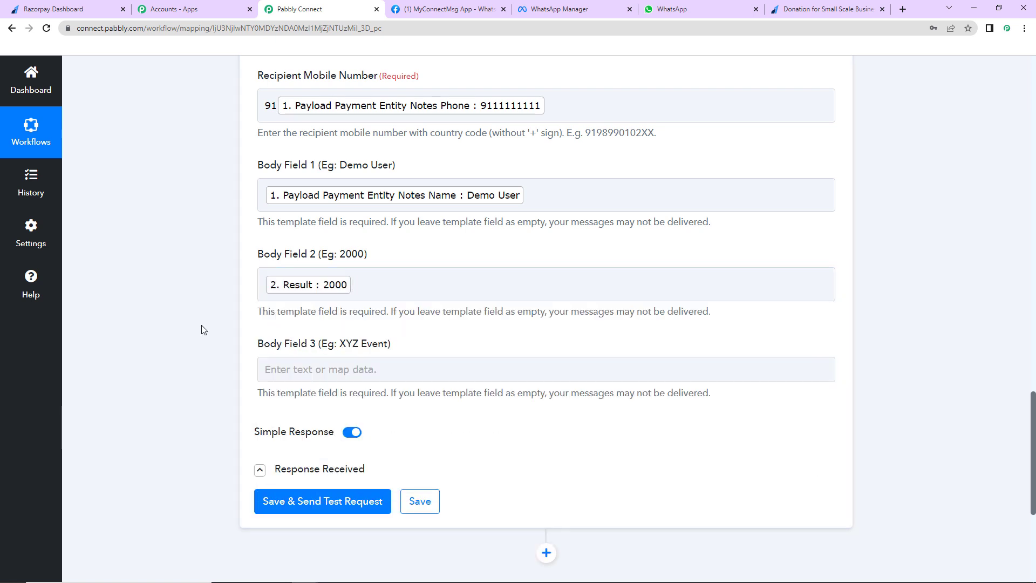
Map Notes Donation For into Body Field 3
click(319, 371)
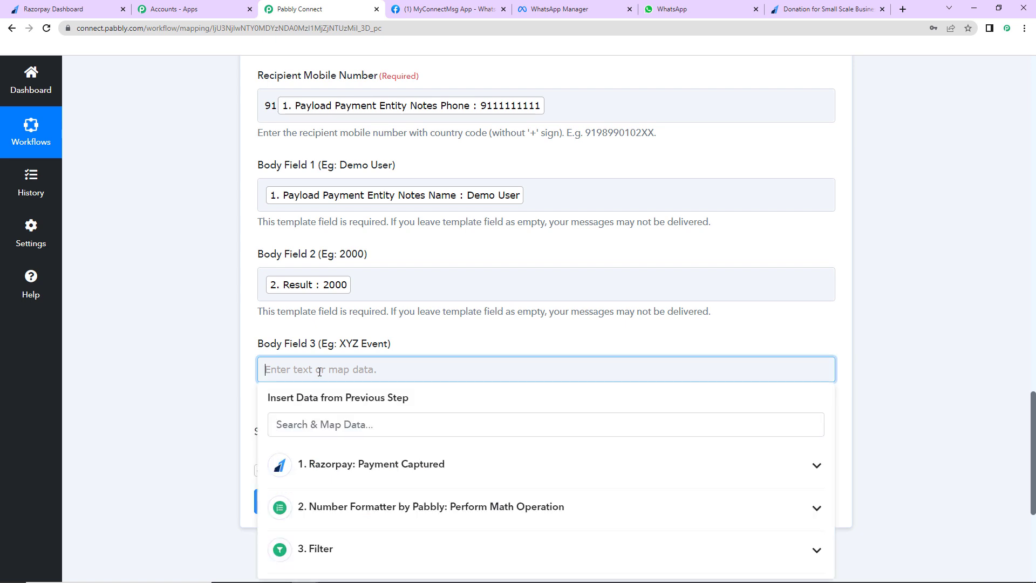
click(389, 463)
scroll(489, 506, down, 3)
scroll(506, 539, down, 5)
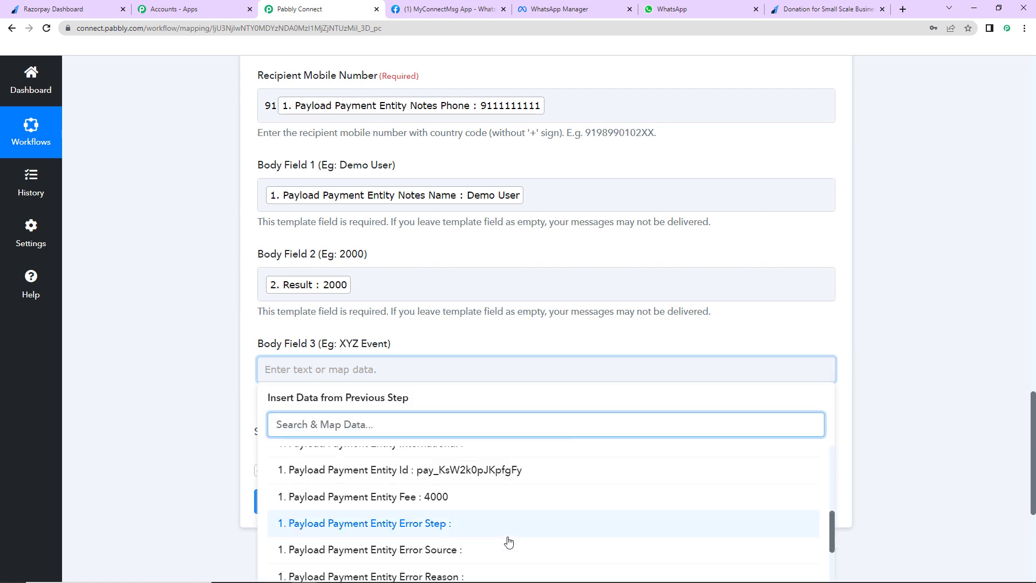
click(537, 489)
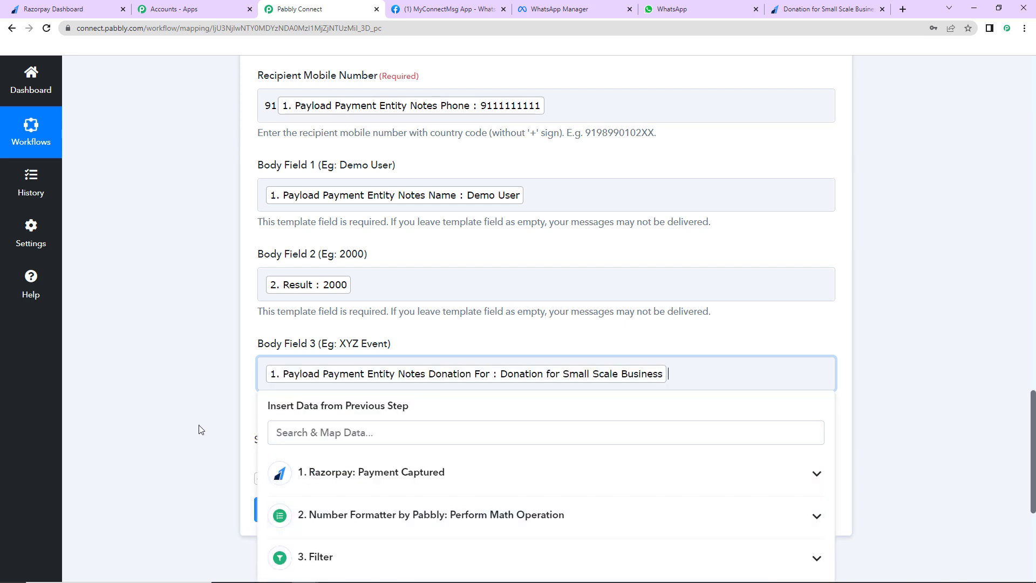
click(200, 426)
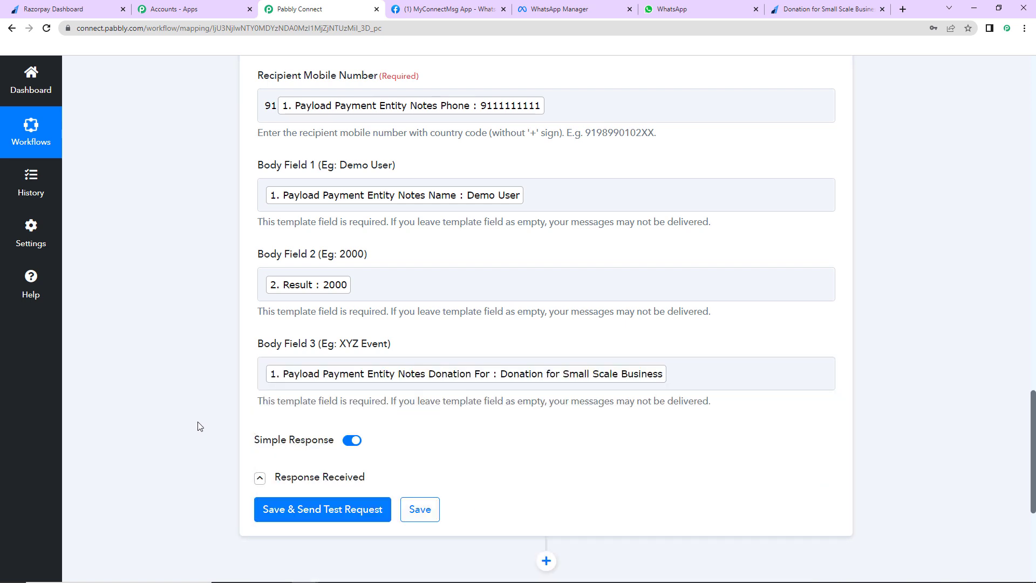
Save the WhatsApp step and send a test request, checking the returned message ID
click(331, 517)
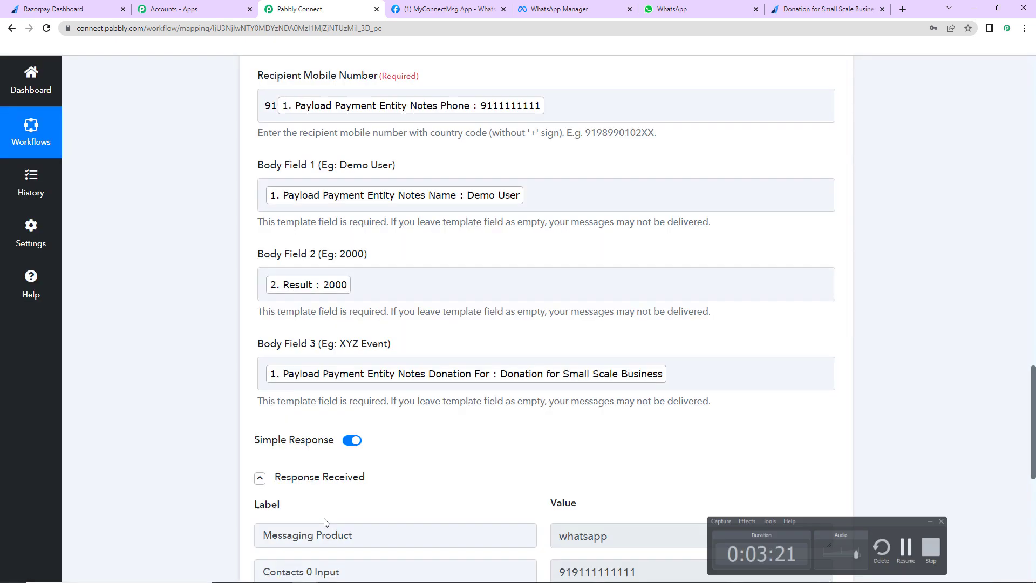
scroll(164, 441, down, 2)
scroll(165, 441, down, 6)
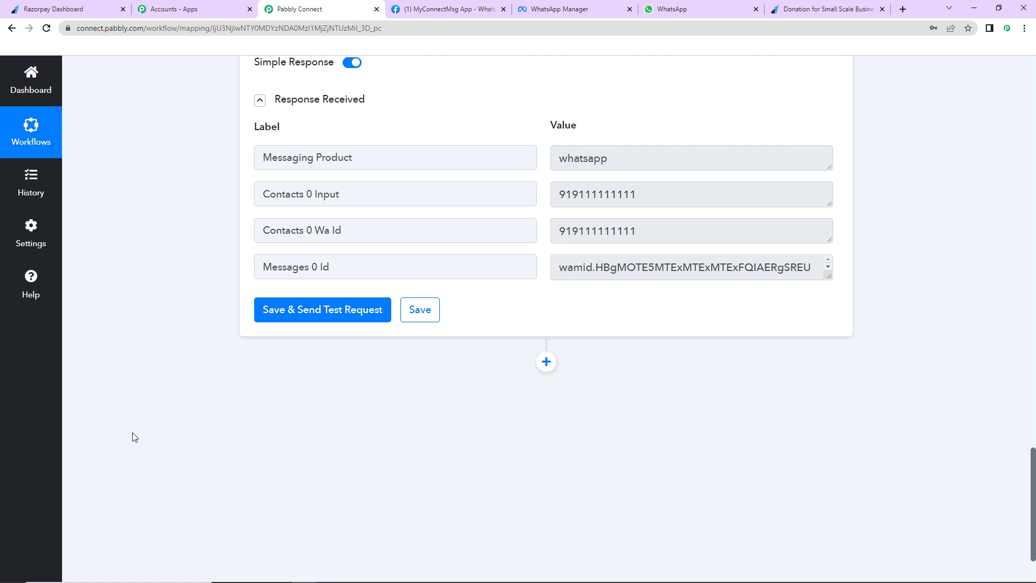
key(ctrl+6)
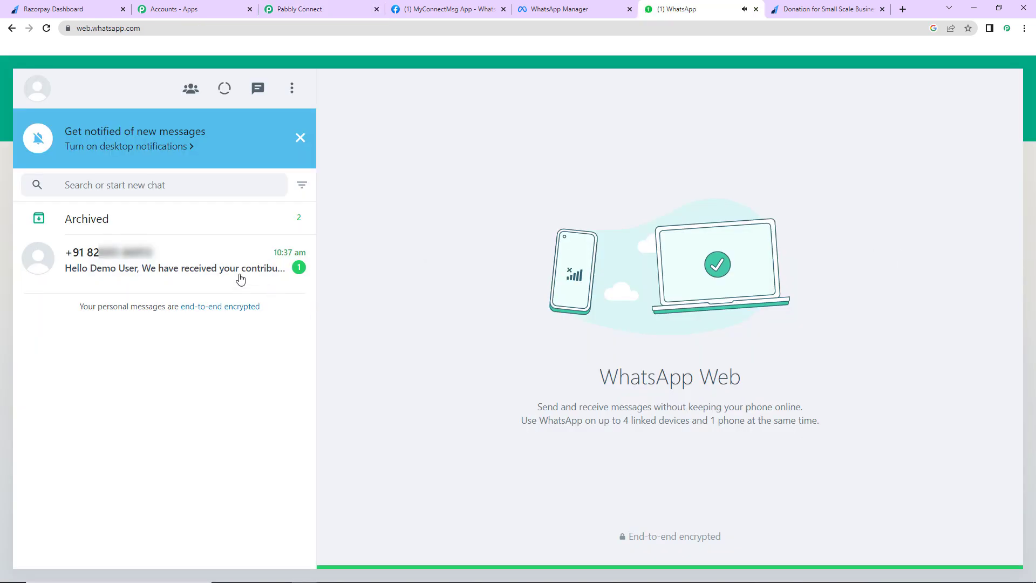
Open the chat with the Rs 2000 thank-you message, then return to the donation payment page
click(167, 266)
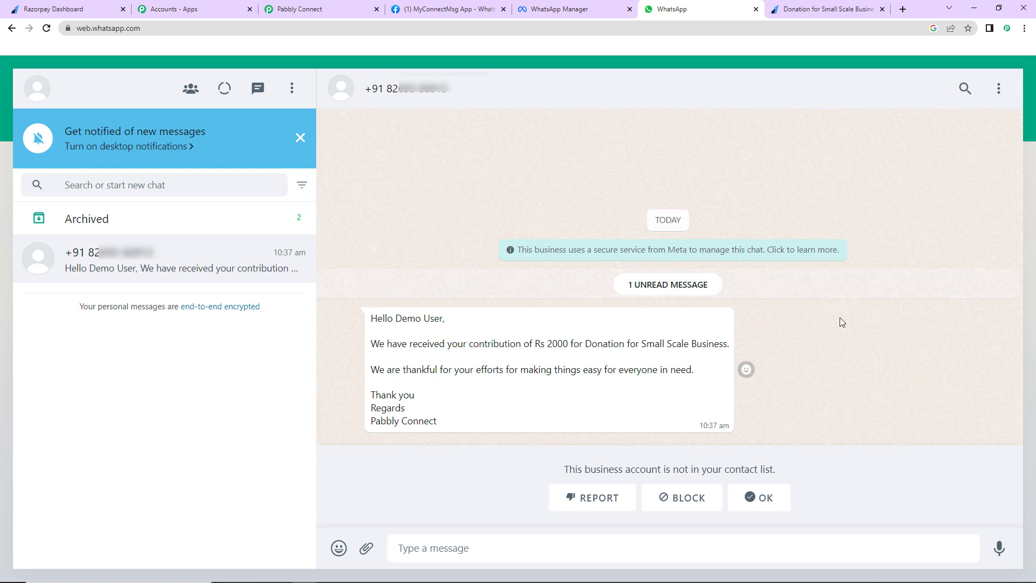
click(829, 11)
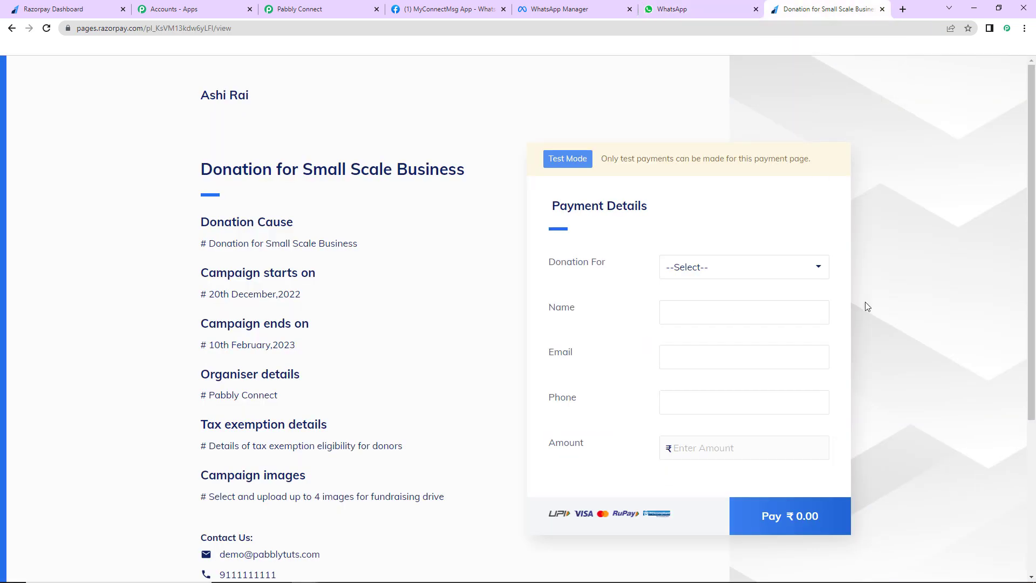
Select 'Donation for Small Scale Business' as the cause and enter the test donor's name
click(805, 268)
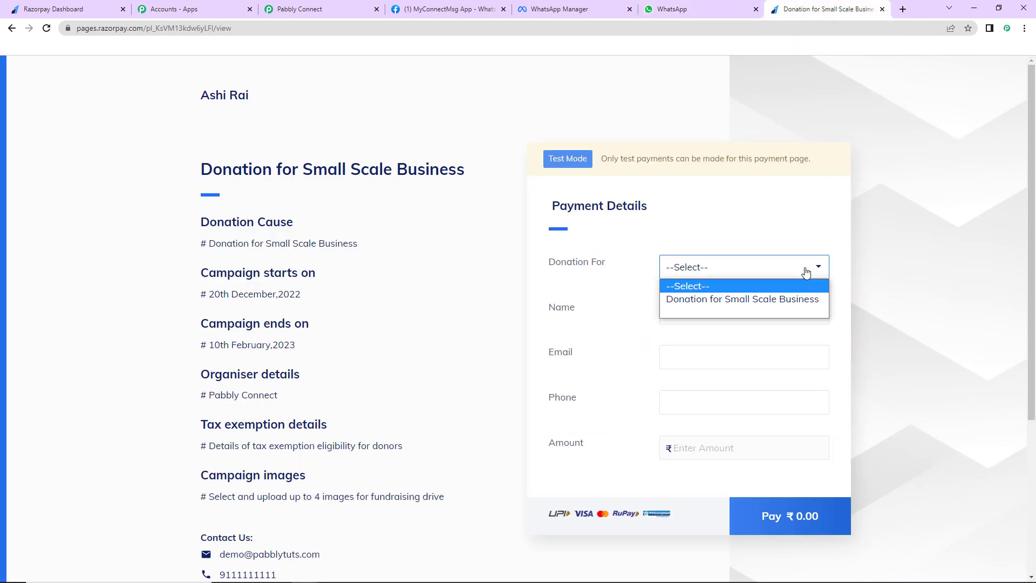
click(738, 300)
click(673, 314)
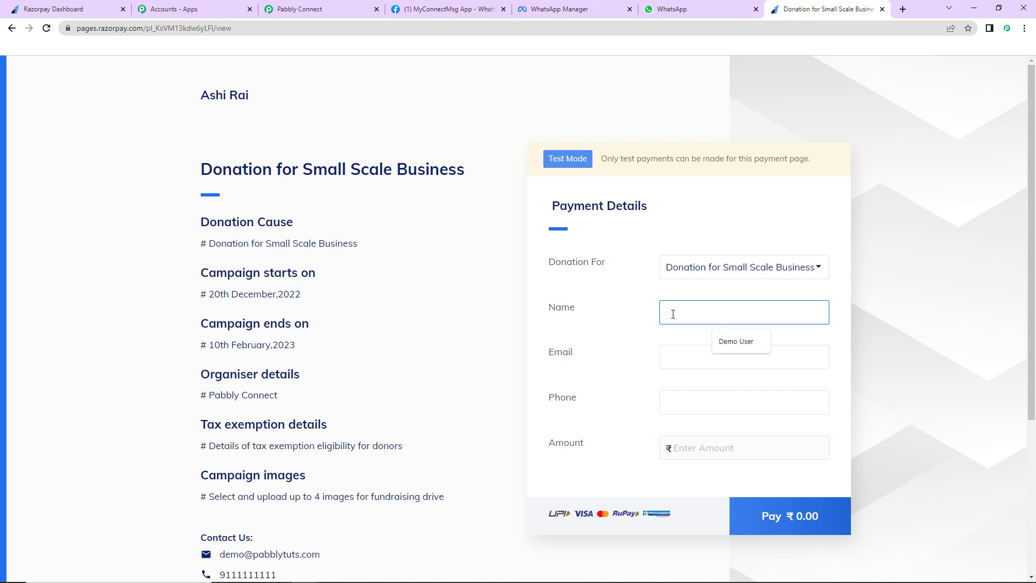
text(Dummy)
key(alt)
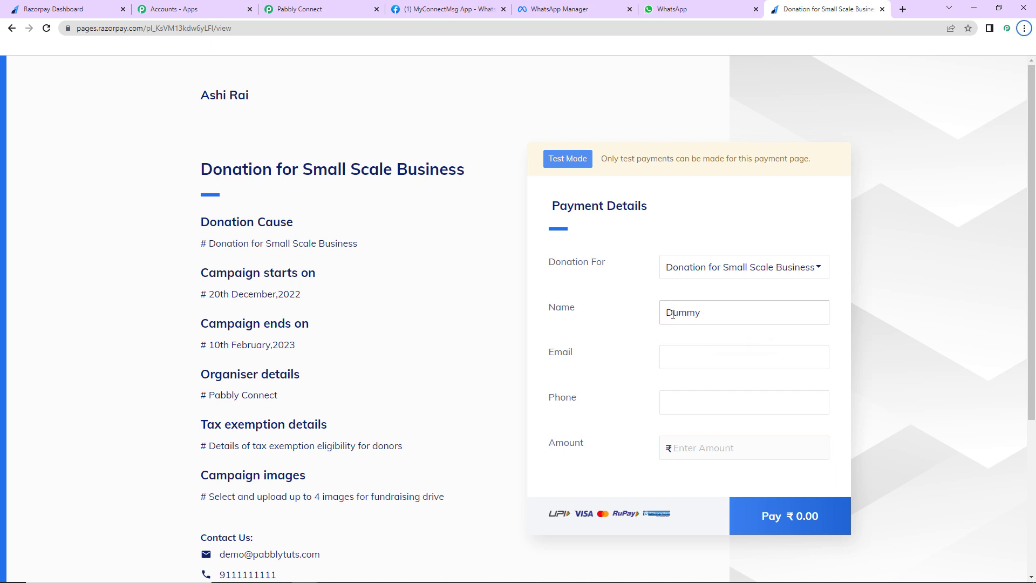
click(732, 309)
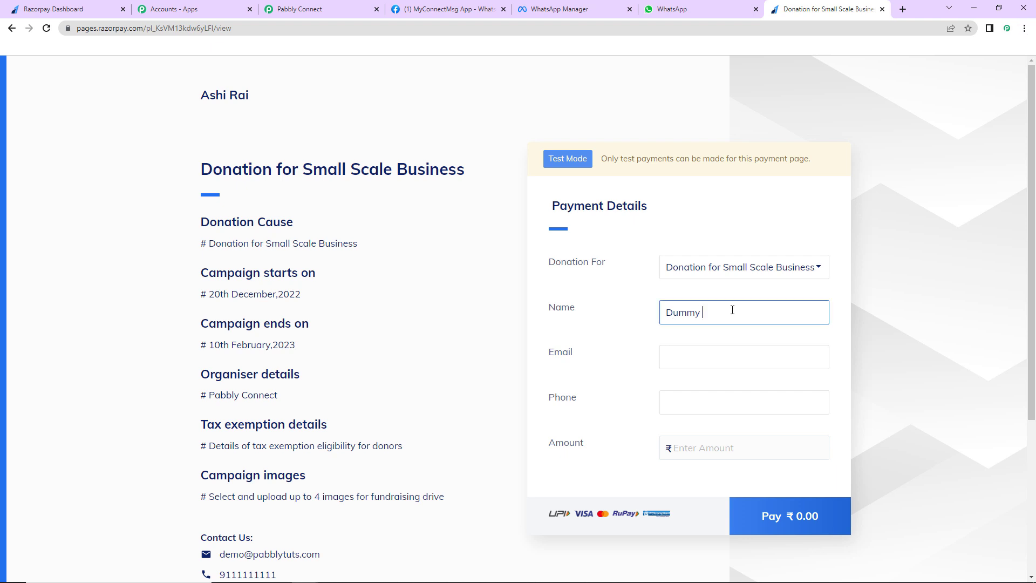
text(New)
Fill in the donor's e-mail and saved phone number, enter amount 5000, and proceed to pay ₹5,000.00
click(725, 351)
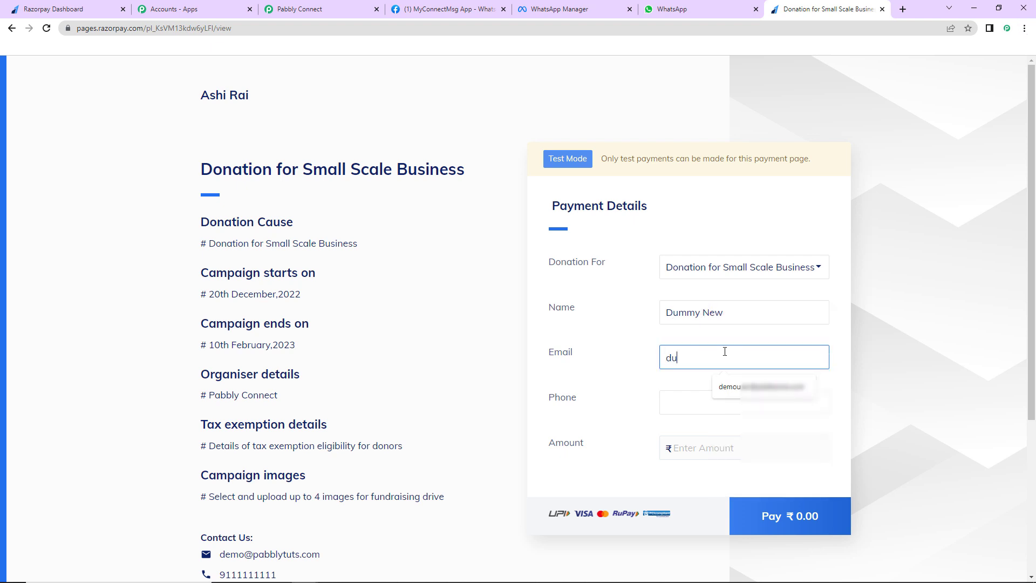
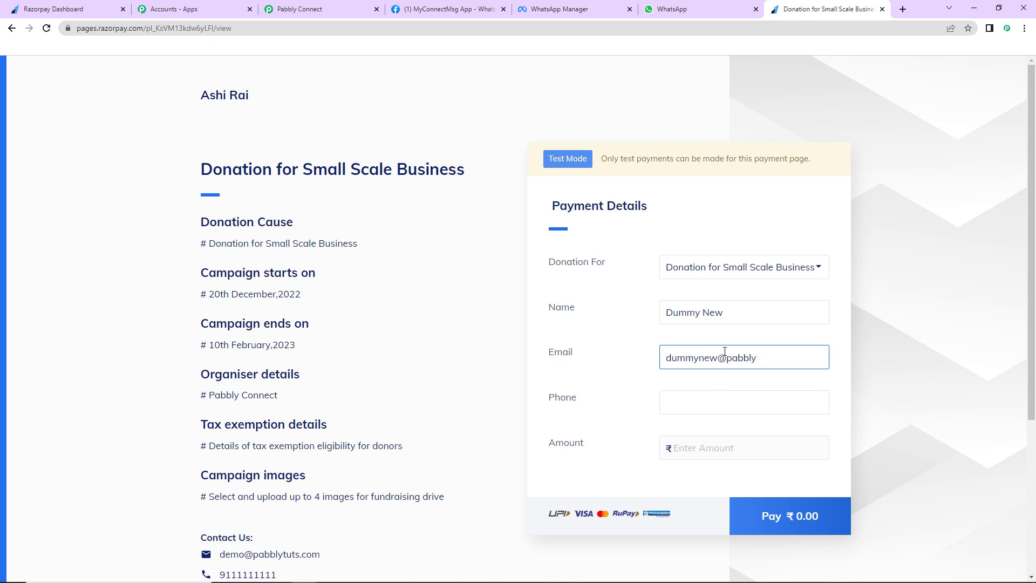
click(715, 398)
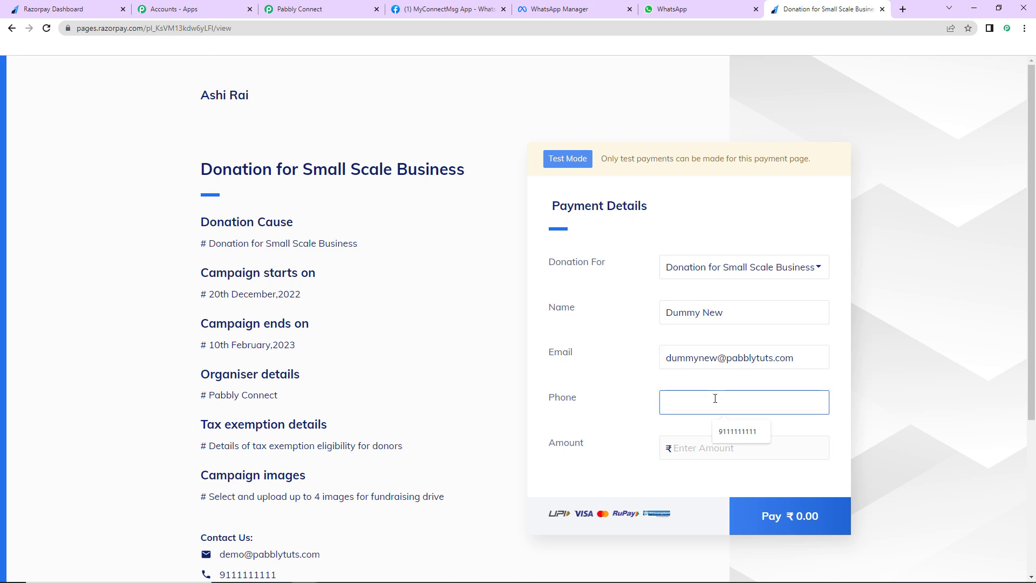
click(736, 431)
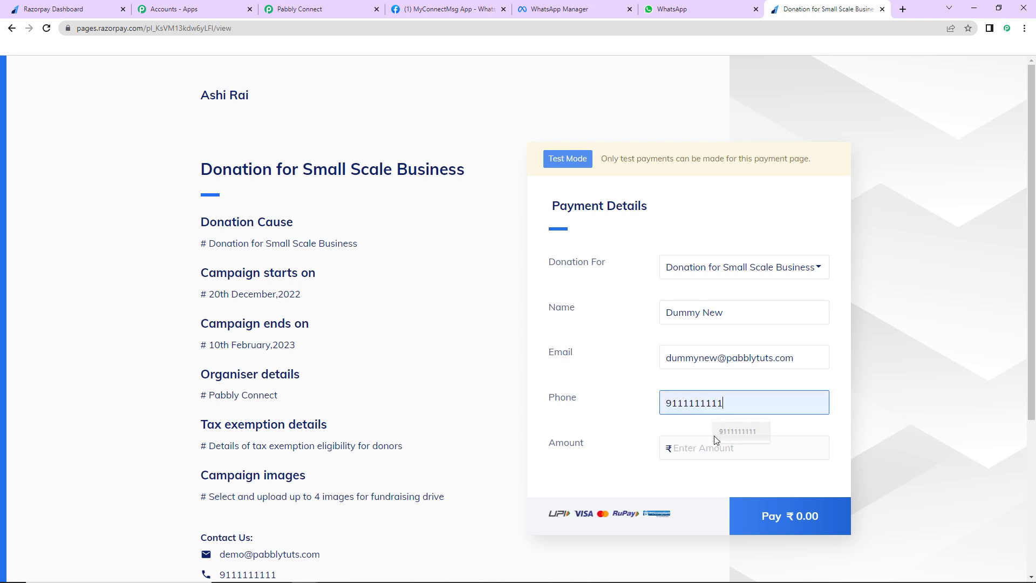
click(695, 447)
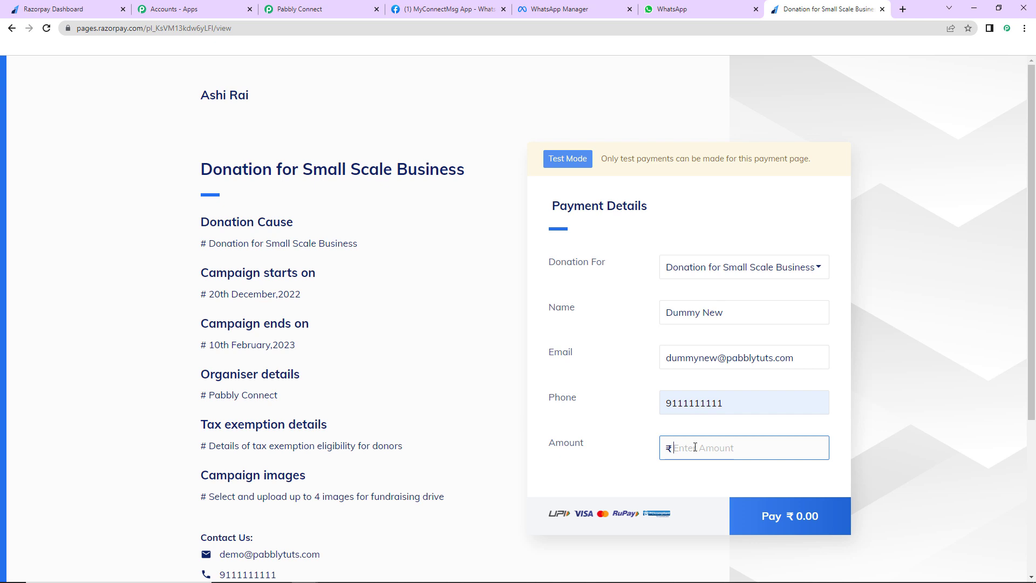
text(5000)
click(769, 517)
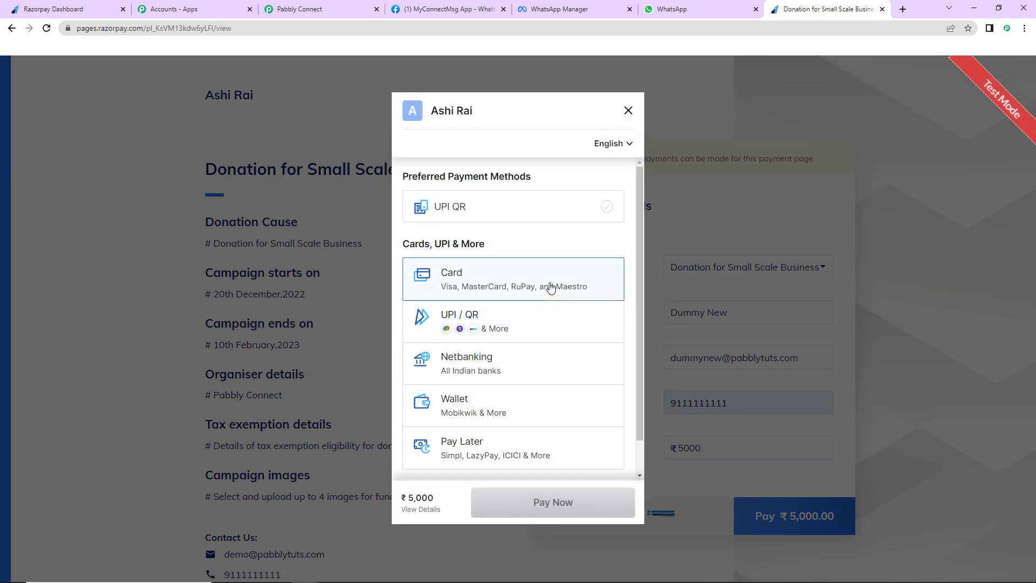
Pay ₹5000 with the saved test card and CVV 111, without saving the card, marking the bank payment Success
click(551, 287)
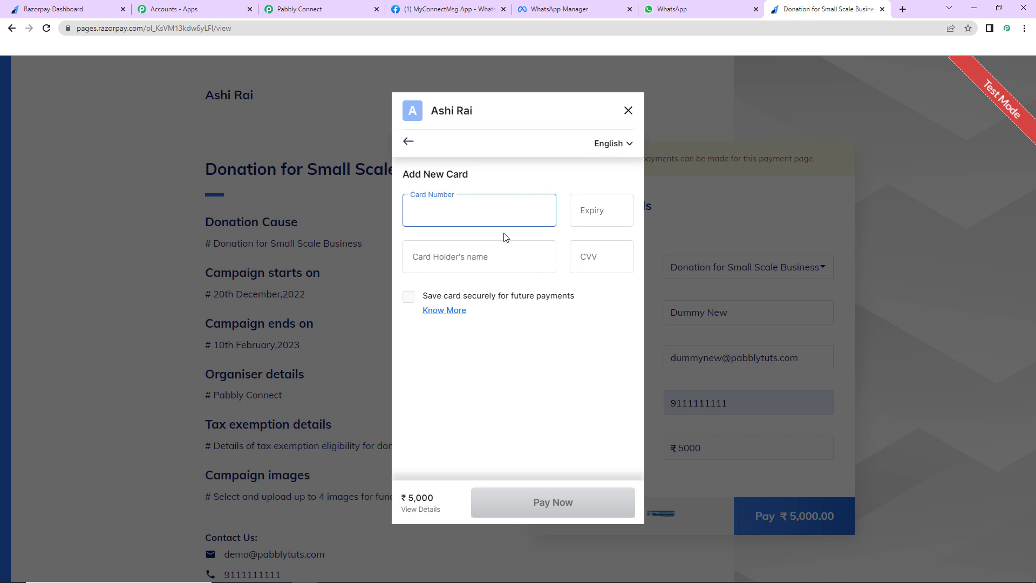
click(507, 216)
click(552, 253)
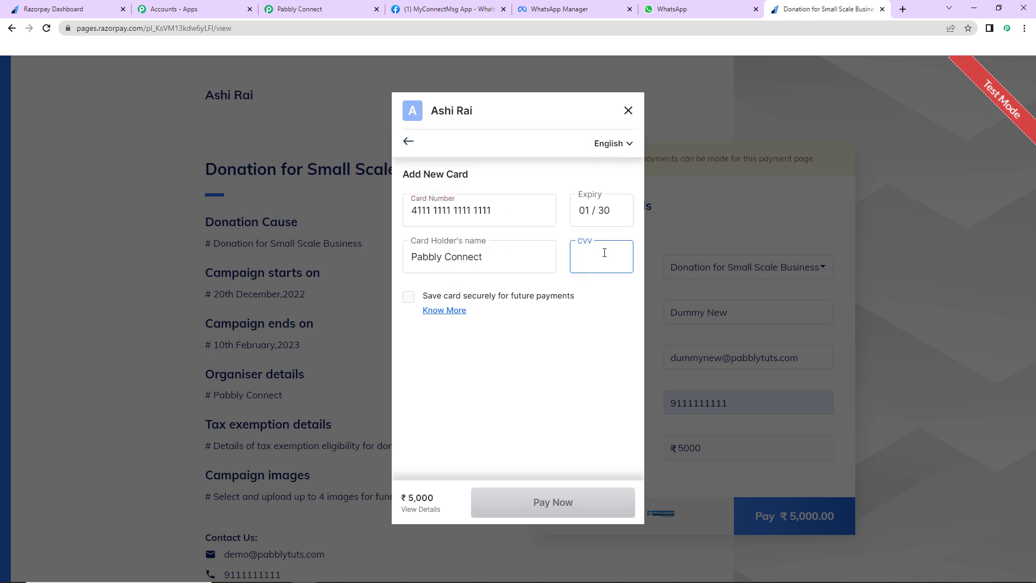
text(111)
click(532, 503)
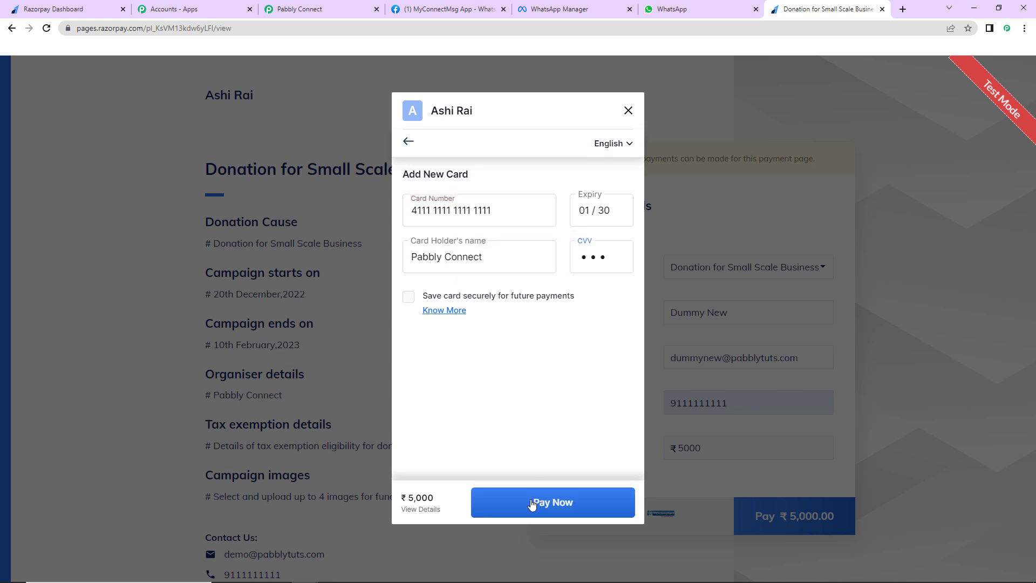
click(499, 492)
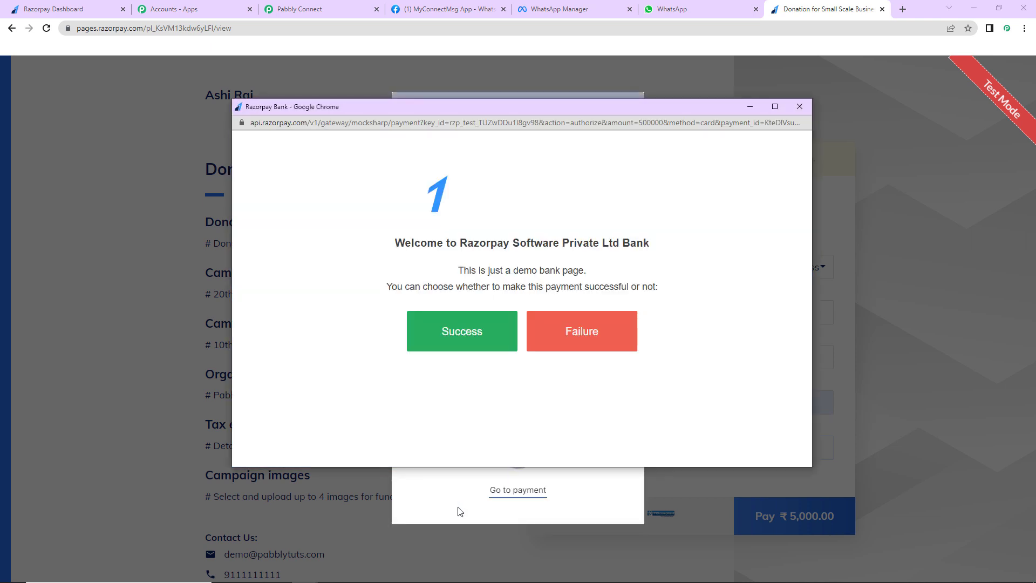
click(456, 346)
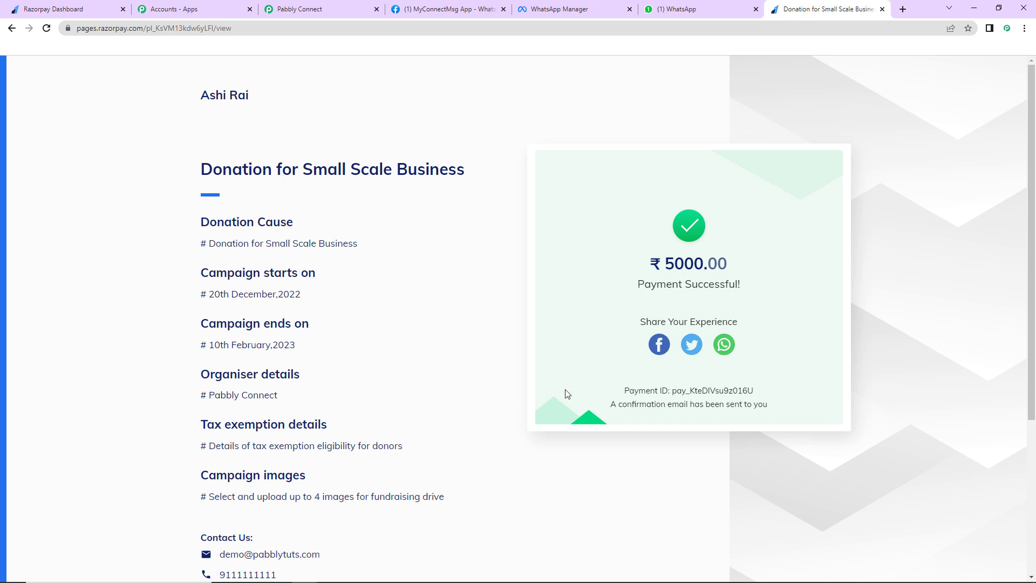
Verify the WhatsApp thank-you message shows Rs 5000, then go back to the Pabbly Connect workflow
click(717, 13)
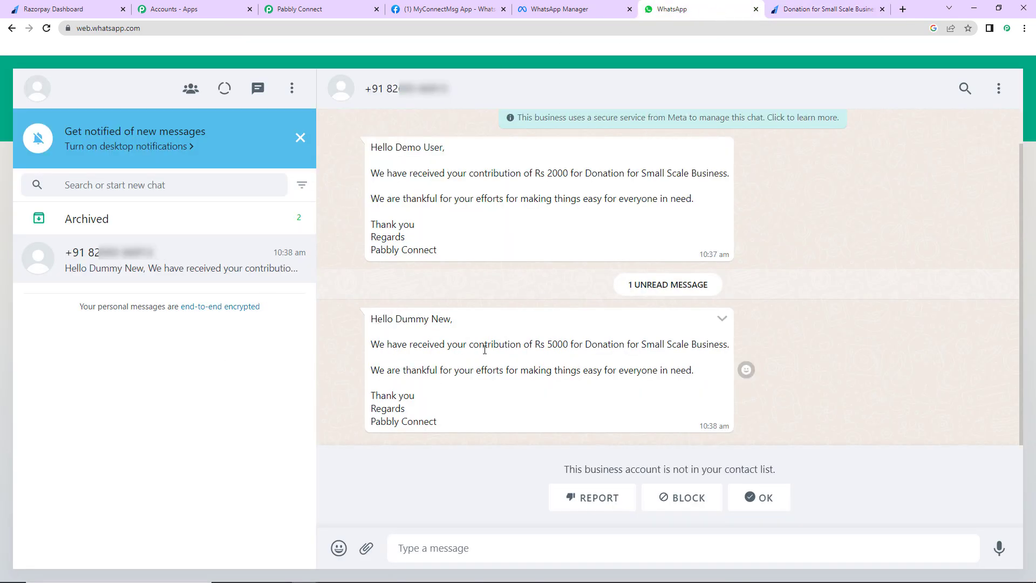
drag(544, 344, 571, 343)
click(295, 8)
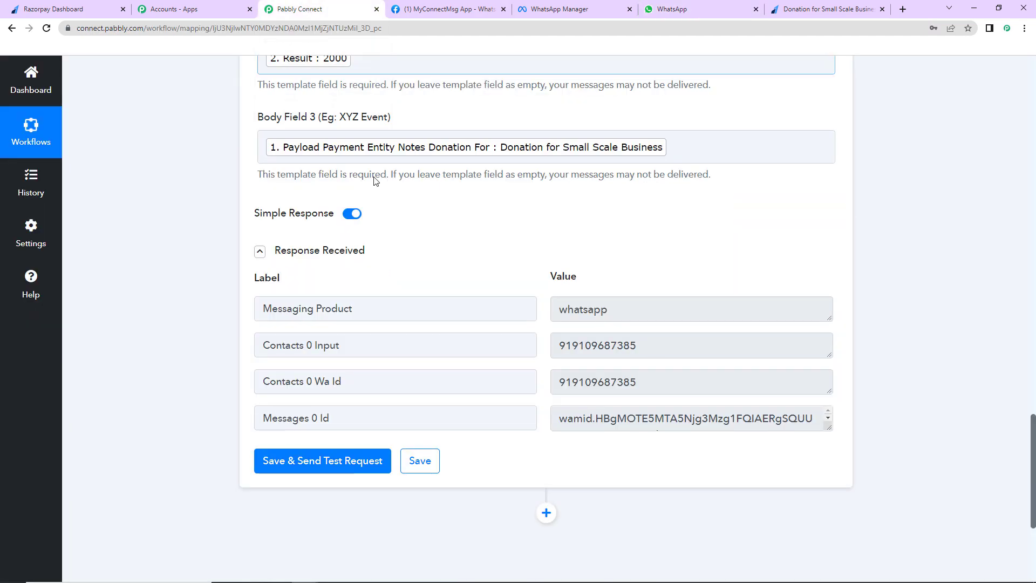
Collapse the Razorpay trigger step and the WhatsApp Cloud API step in the workflow
drag(1032, 468, 987, 4)
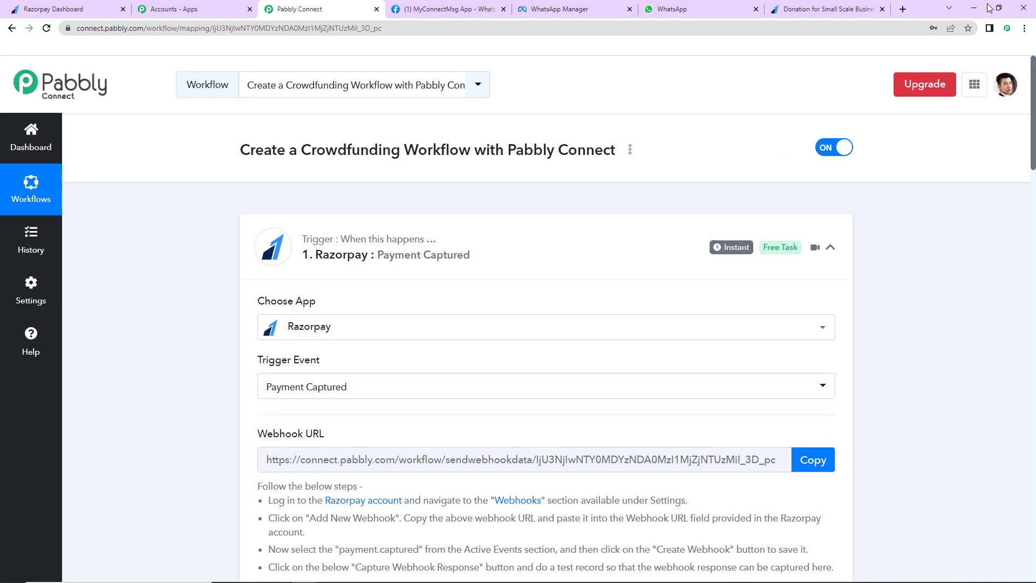
click(830, 249)
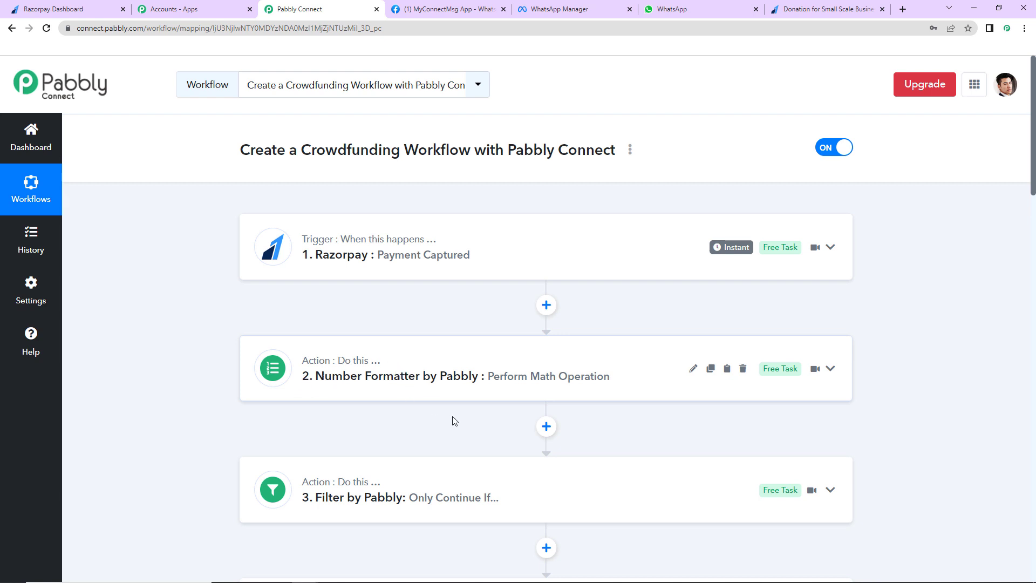
scroll(458, 428, down, 5)
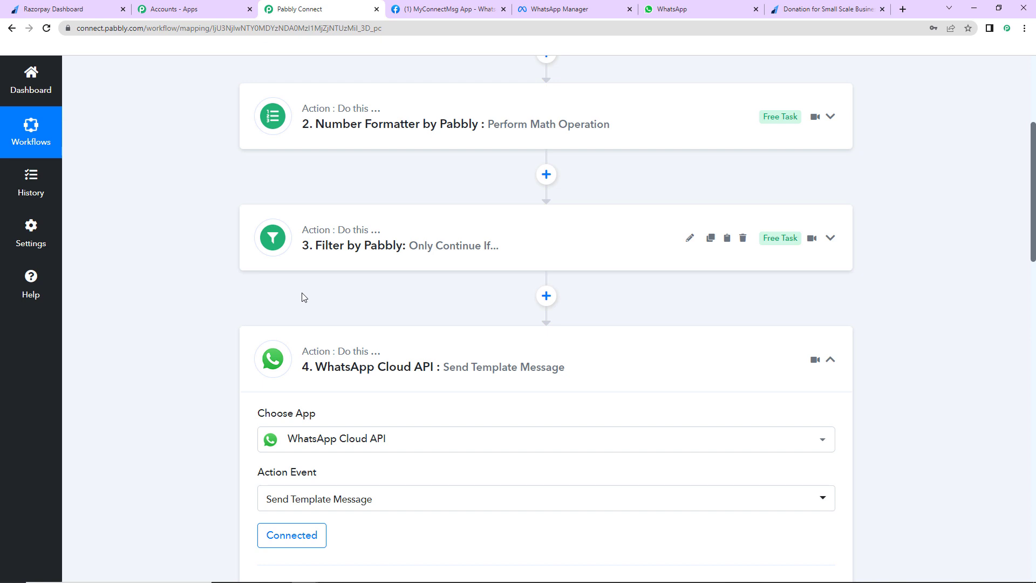
click(830, 360)
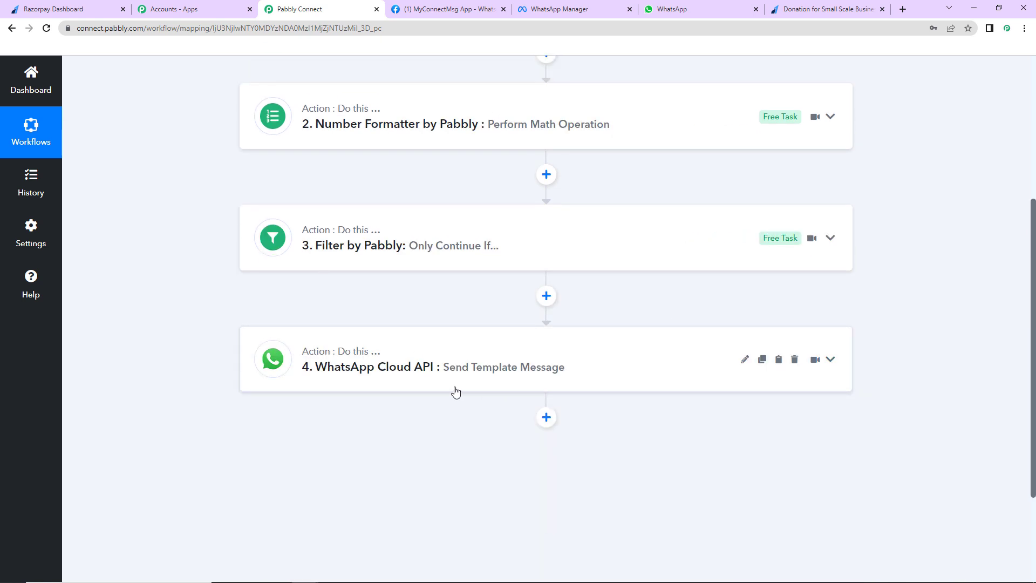